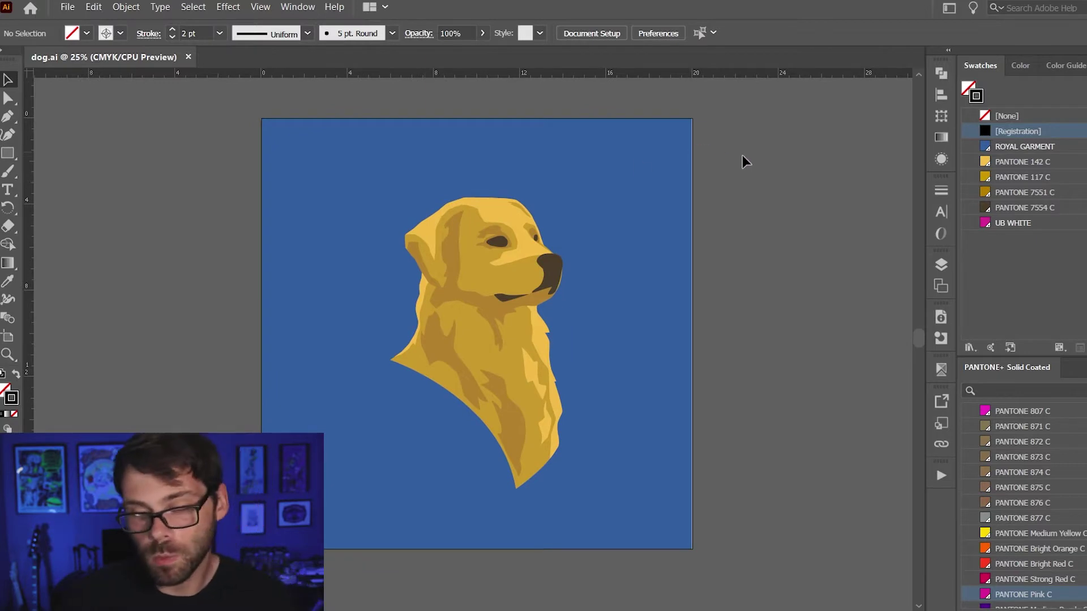
- Zoom in on the dog's head and test-move several collar, jaw and fur shapes, then undo the moves
{"action": "left_click_drag", "start_coordinate": [758, 157], "coordinate": [721, 168]}
{"action": "left_click_drag", "start_coordinate": [672, 226], "coordinate": [698, 209]}
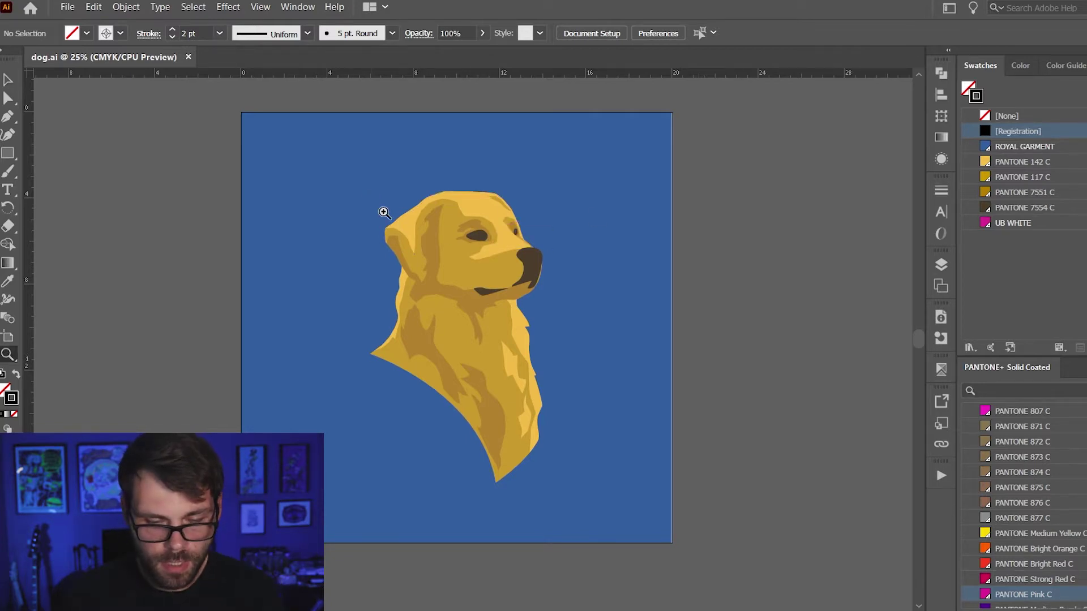
{"action": "key", "text": "z"}
{"action": "left_click", "coordinate": [468, 298]}
{"action": "left_click", "coordinate": [488, 355]}
{"action": "left_click_drag", "start_coordinate": [488, 354], "coordinate": [469, 243]}
{"action": "key", "text": "v"}
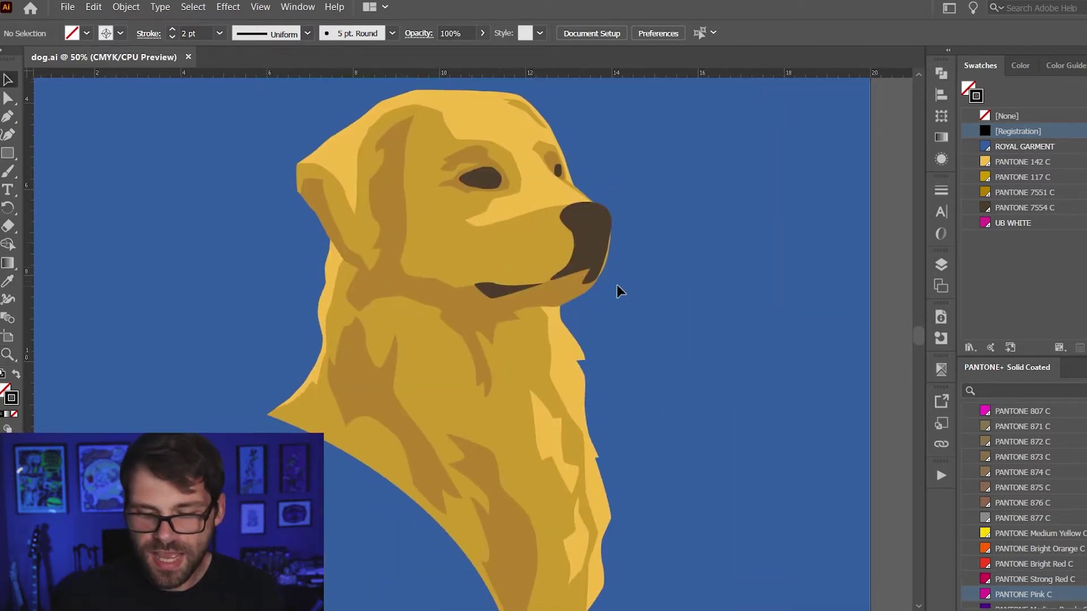
{"action": "left_click_drag", "start_coordinate": [464, 319], "coordinate": [419, 334]}
{"action": "left_click", "coordinate": [514, 310]}
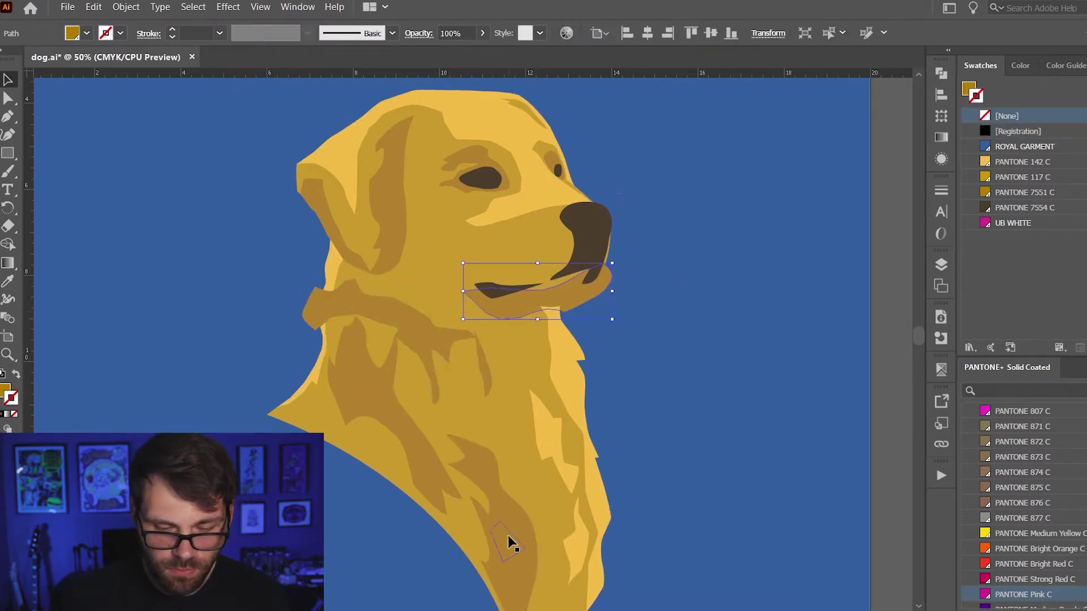
{"action": "left_click_drag", "start_coordinate": [508, 535], "coordinate": [535, 541]}
{"action": "left_click_drag", "start_coordinate": [508, 502], "coordinate": [512, 471]}
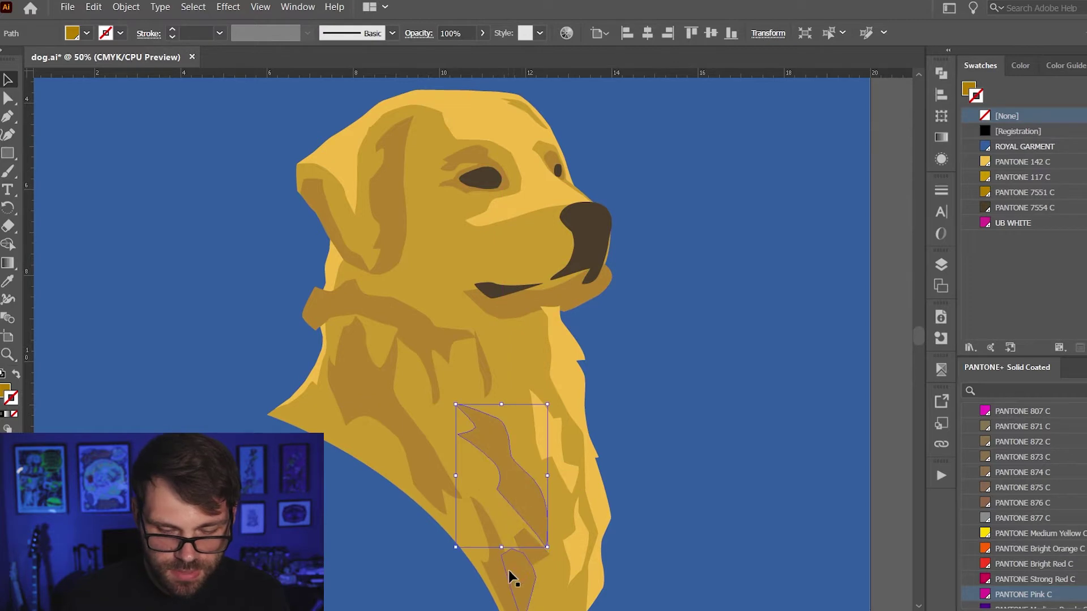
{"action": "left_click", "coordinate": [514, 578]}
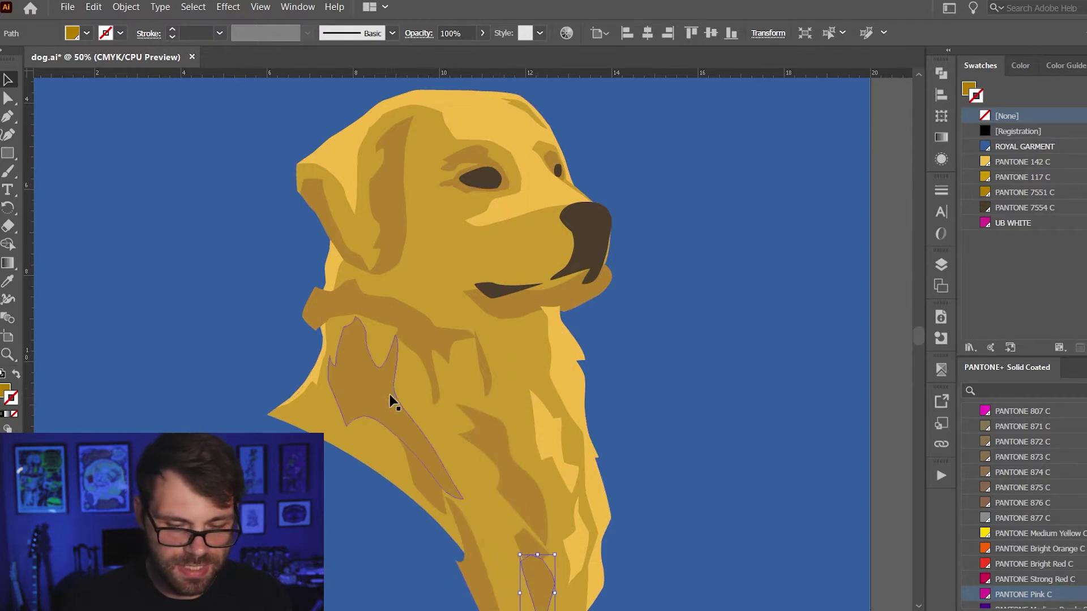
{"action": "left_click_drag", "start_coordinate": [394, 401], "coordinate": [358, 405]}
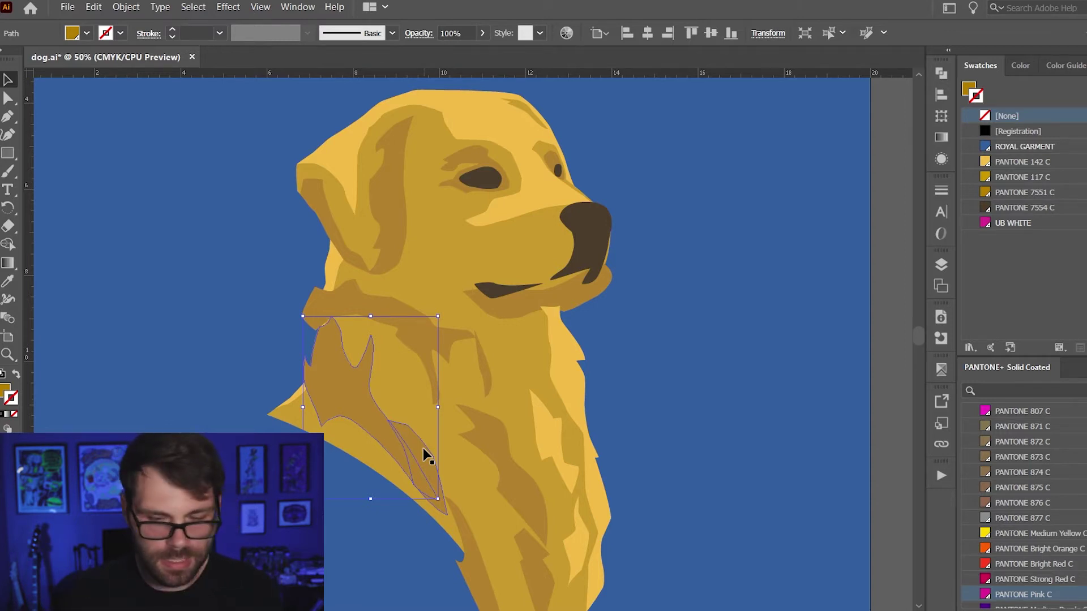
{"action": "key", "text": "ctrl+z"}
{"action": "key", "text": "ctrl+z"}
{"action": "key", "text": "ctrl+z"}
{"action": "key", "text": "ctrl+z"}
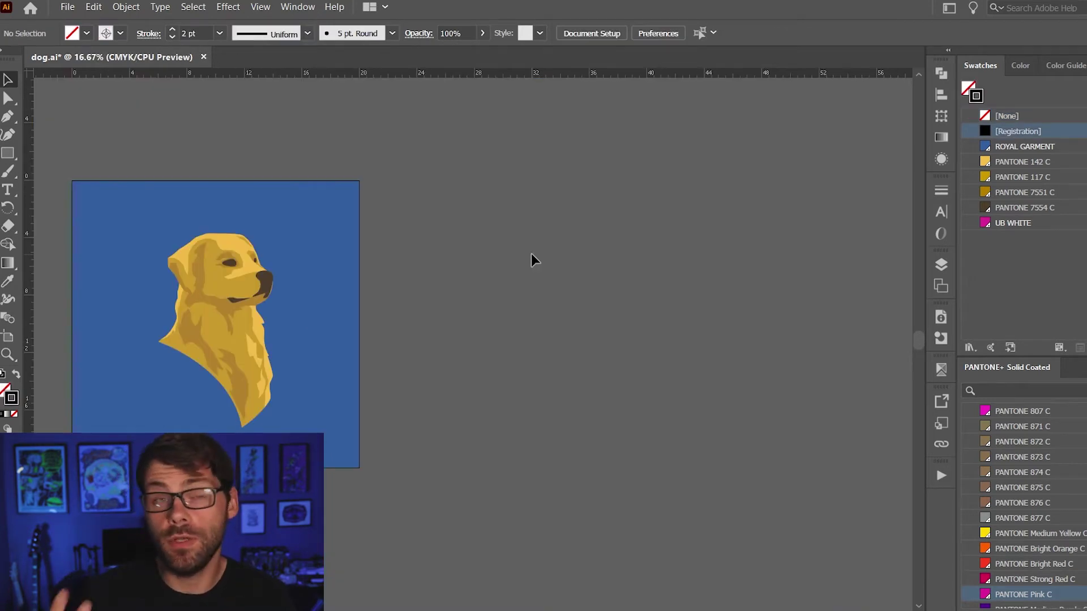
- Draw a new artboard right of the dog artboard and size it 13 in × 19 in
{"action": "key", "text": "shift+o"}
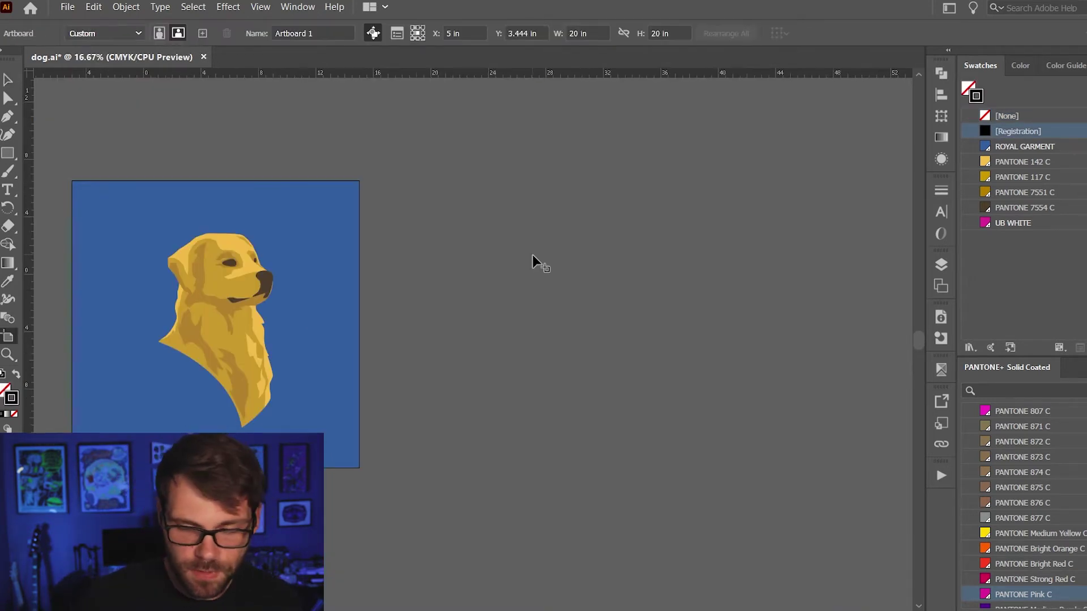
{"action": "left_click_drag", "start_coordinate": [397, 161], "coordinate": [634, 502]}
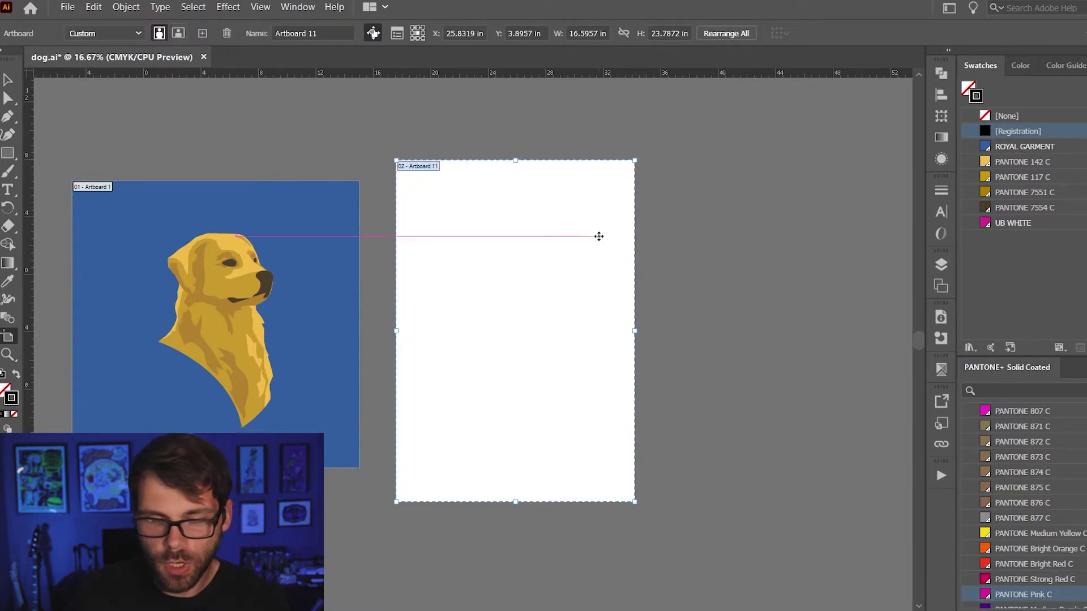
{"action": "left_click", "coordinate": [579, 33]}
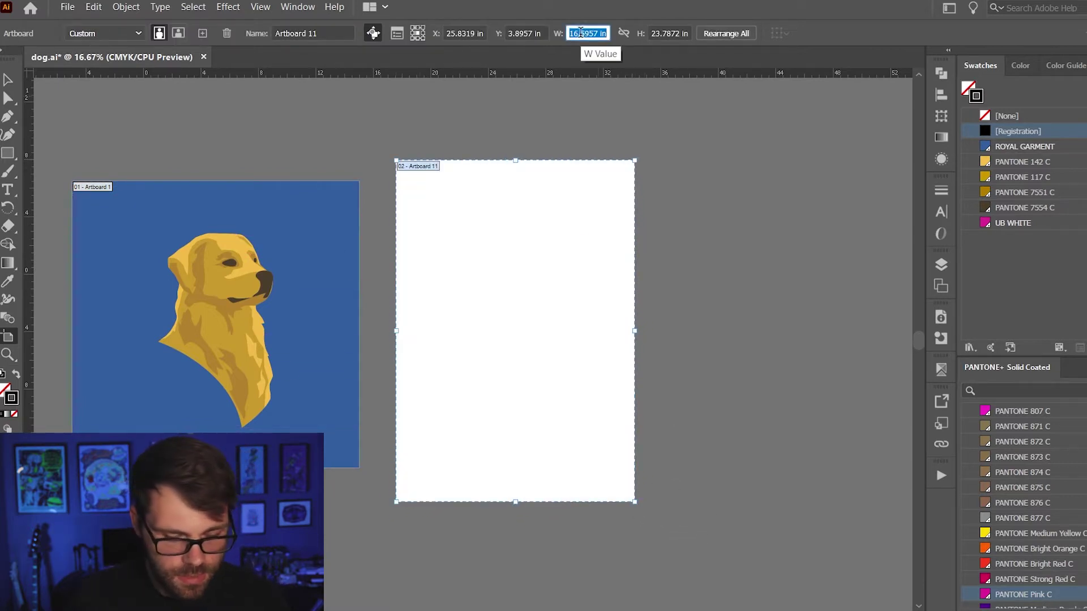
{"action": "type", "text": "13"}
{"action": "key", "text": "Tab"}
{"action": "type", "text": "19"}
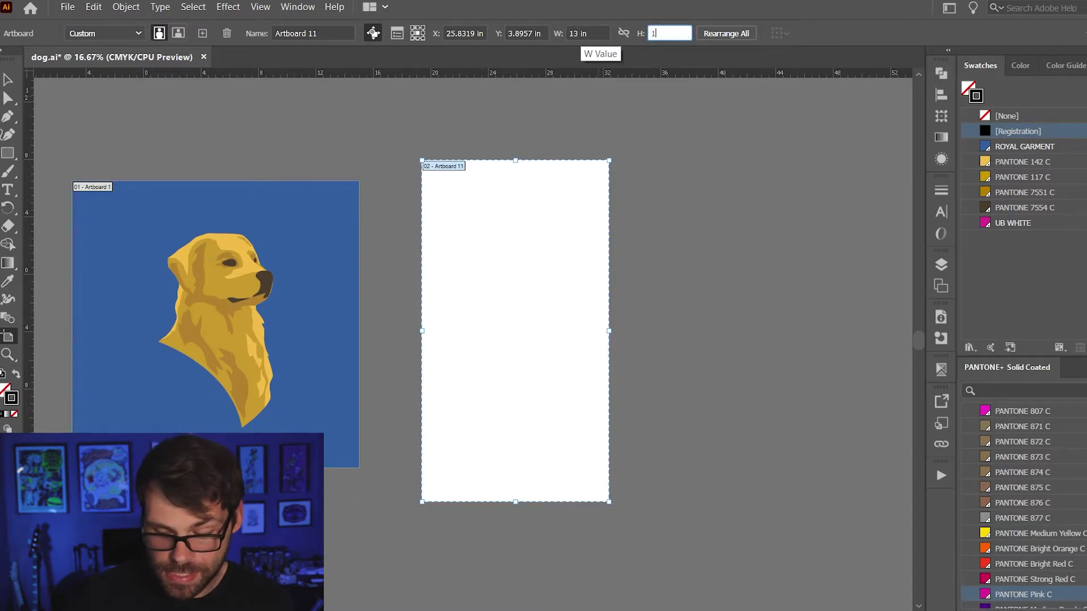
{"action": "key", "text": "Return"}
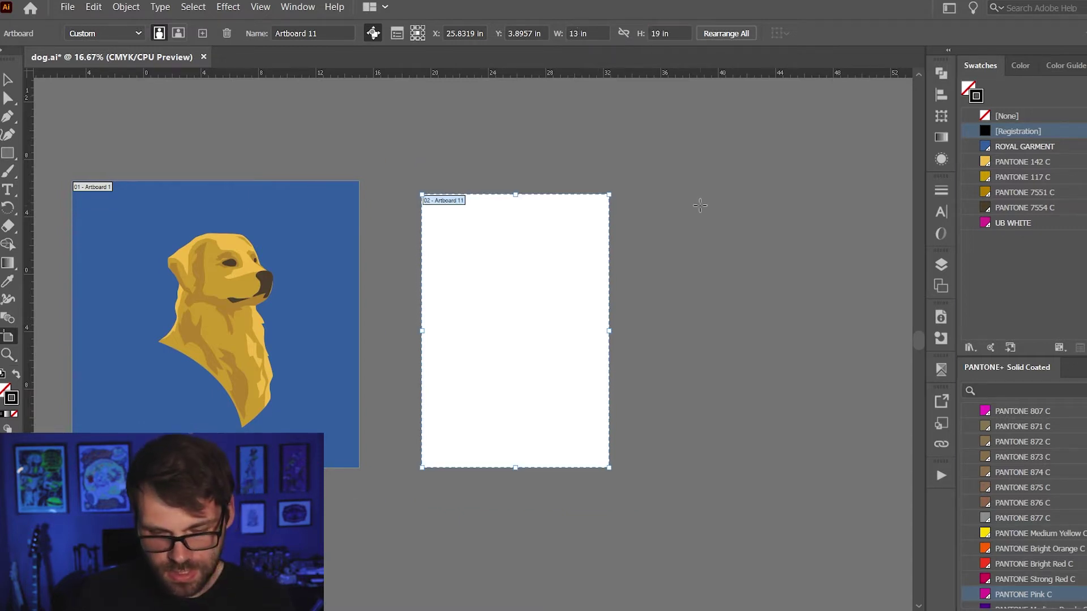
{"action": "key", "text": "Escape"}
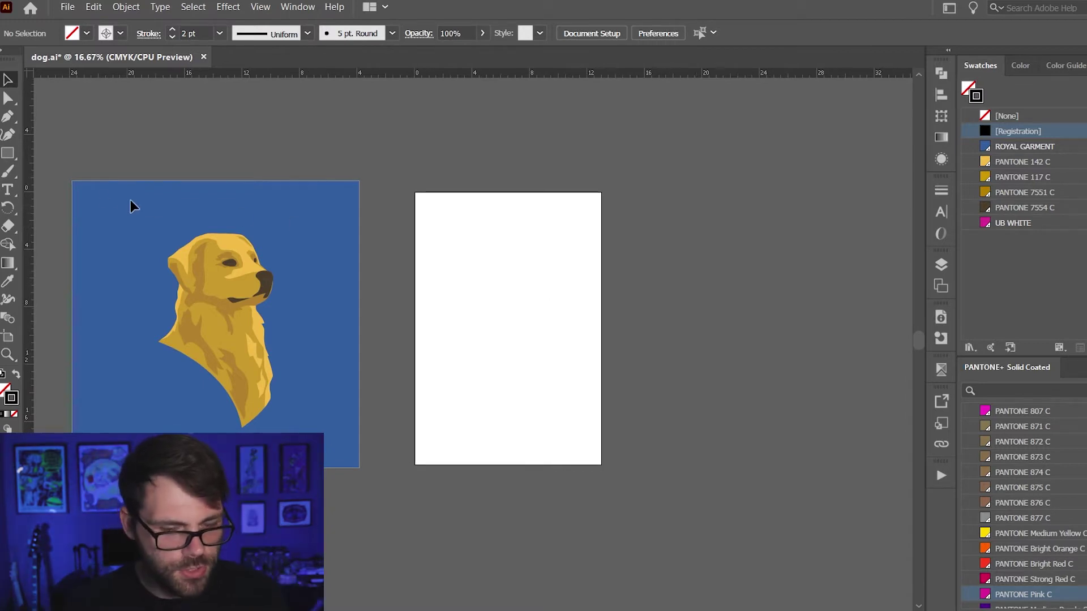
- Select all of the dog's paths and drag a copy onto the white artboard
{"action": "left_click", "coordinate": [278, 368]}
{"action": "key", "text": "ctrl+a"}
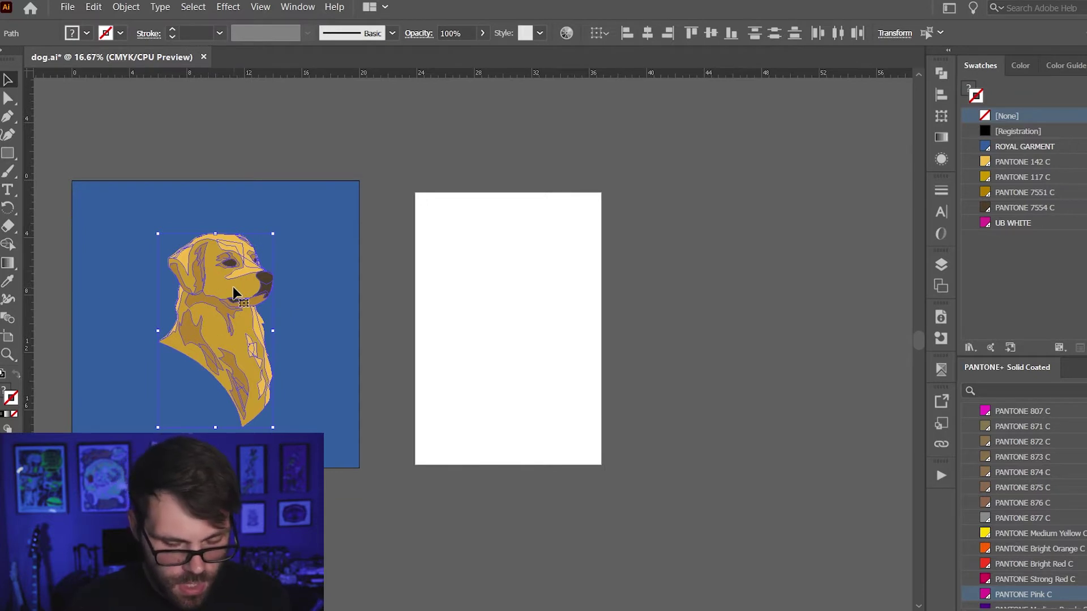
{"action": "left_click_drag", "start_coordinate": [219, 301], "coordinate": [508, 285]}
{"action": "left_click", "coordinate": [692, 305]}
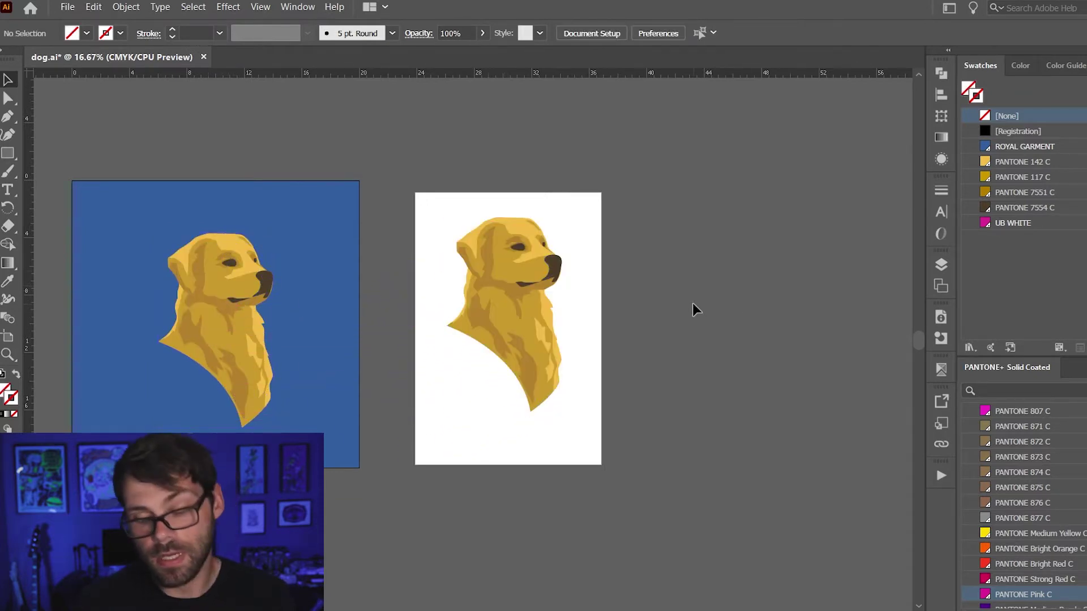
{"action": "key", "text": "ctrl+equal"}
- Create a new layer named SEPS above ARTWORK and move the dog copy into it
{"action": "left_click", "coordinate": [941, 264]}
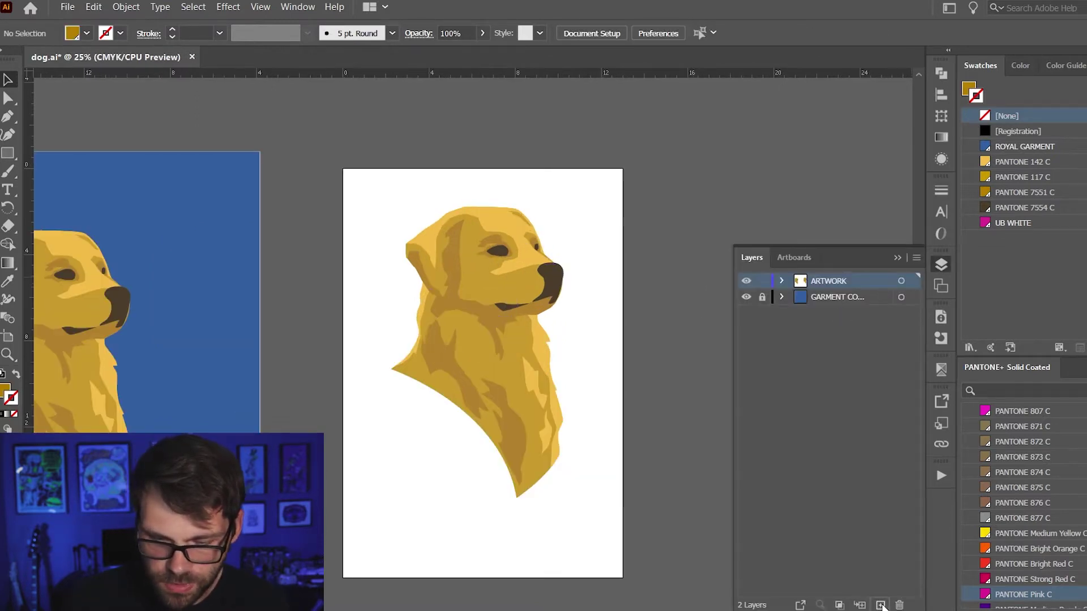
{"action": "left_click", "coordinate": [881, 606]}
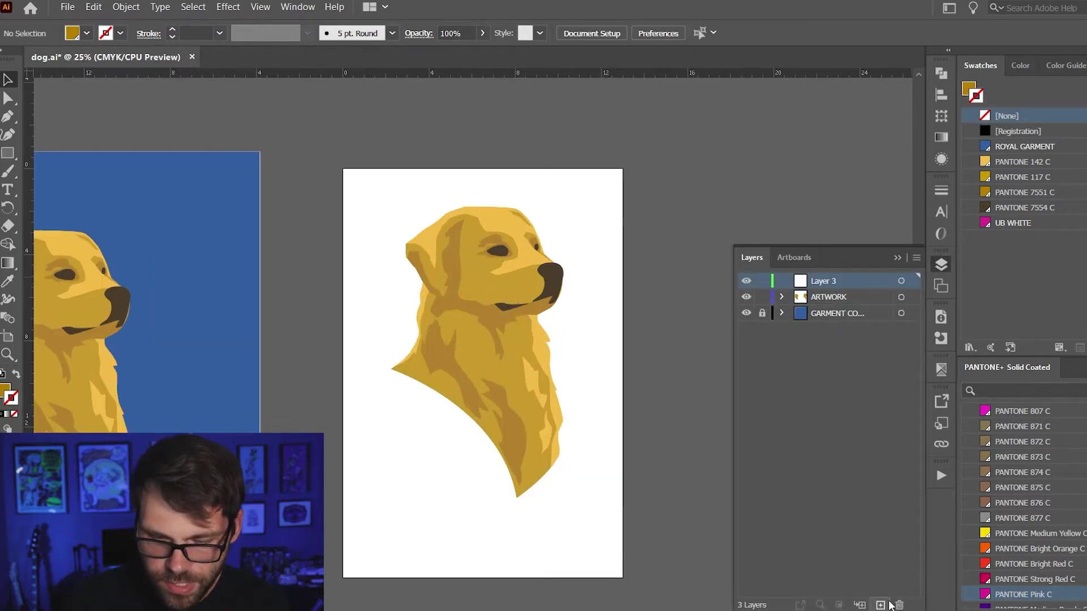
{"action": "double_click", "coordinate": [821, 282]}
{"action": "type", "text": "SEPS"}
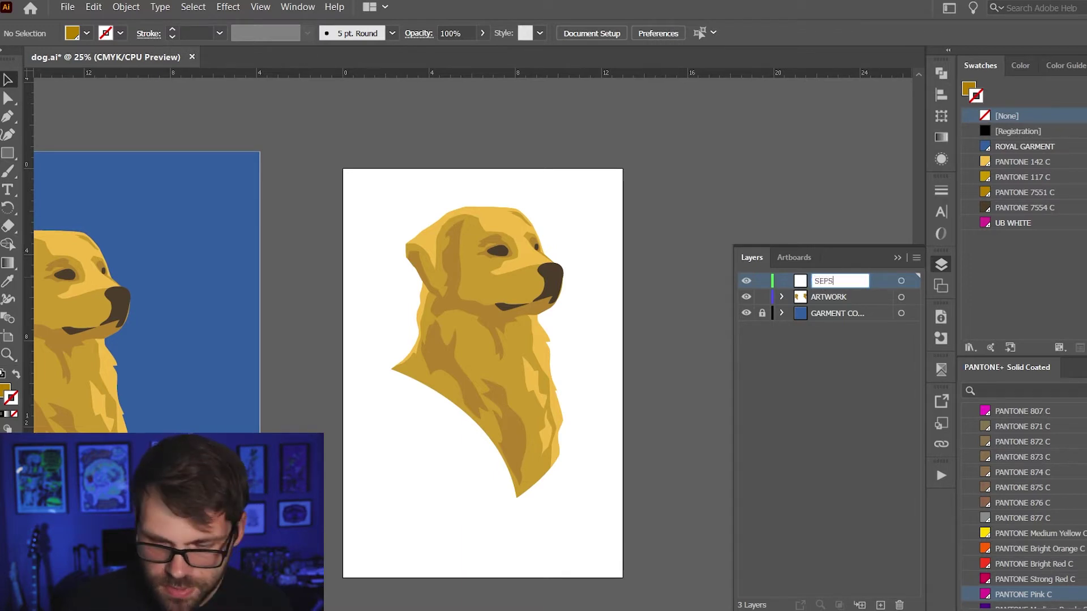
{"action": "key", "text": "Return"}
{"action": "left_click_drag", "start_coordinate": [361, 164], "coordinate": [605, 568]}
{"action": "left_click_drag", "start_coordinate": [911, 297], "coordinate": [912, 282]}
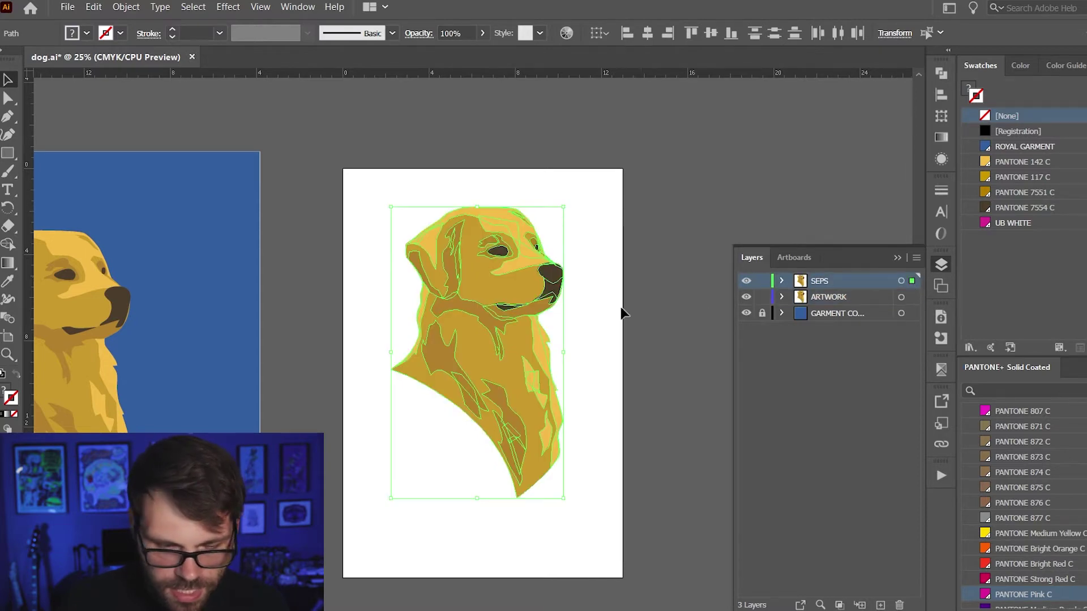
{"action": "scroll", "coordinate": [205, 270], "scroll_direction": "left", "scroll_amount": 3}
{"action": "scroll", "coordinate": [283, 317], "scroll_direction": "right", "scroll_amount": 4}
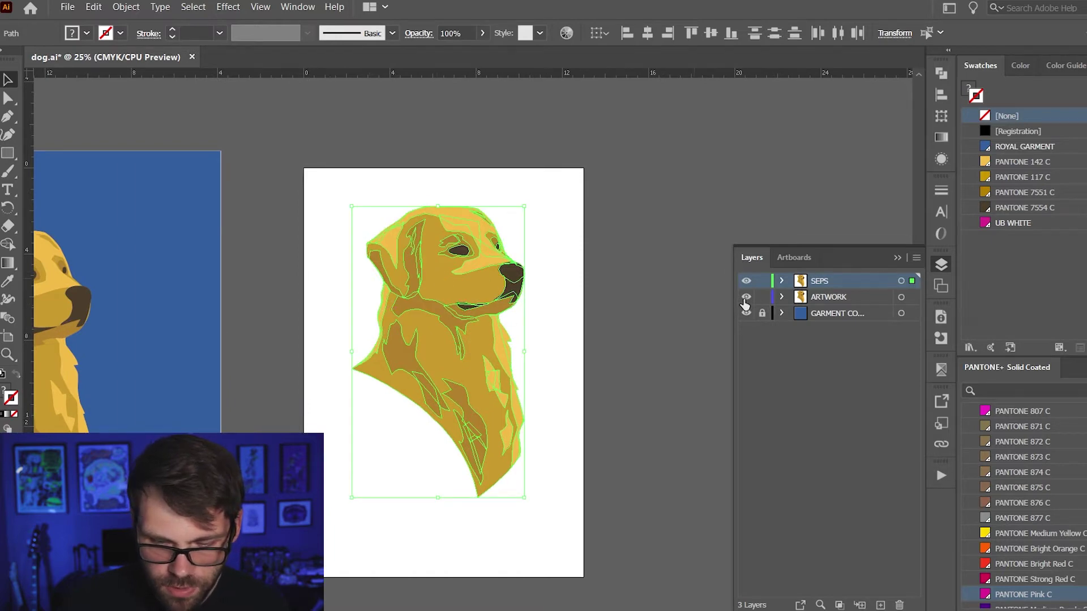
{"action": "key", "text": "ctrl+shift+a"}
{"action": "key", "text": "ctrl+equal"}
{"action": "key", "text": "ctrl+y"}
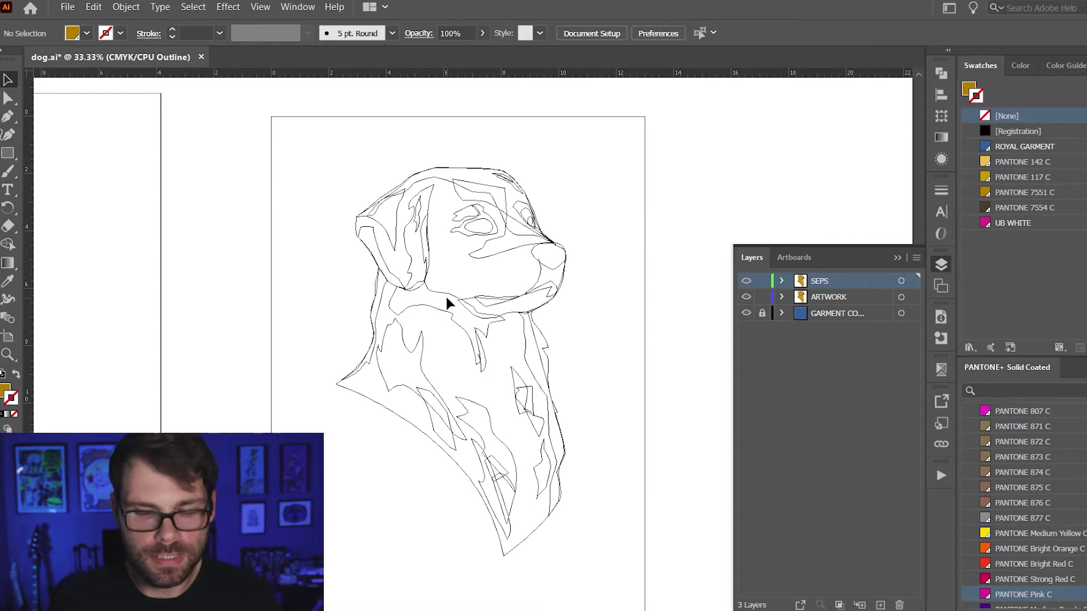
{"action": "scroll", "coordinate": [514, 442], "scroll_direction": "down", "scroll_amount": 1}
{"action": "scroll", "coordinate": [515, 442], "scroll_direction": "right", "scroll_amount": 1}
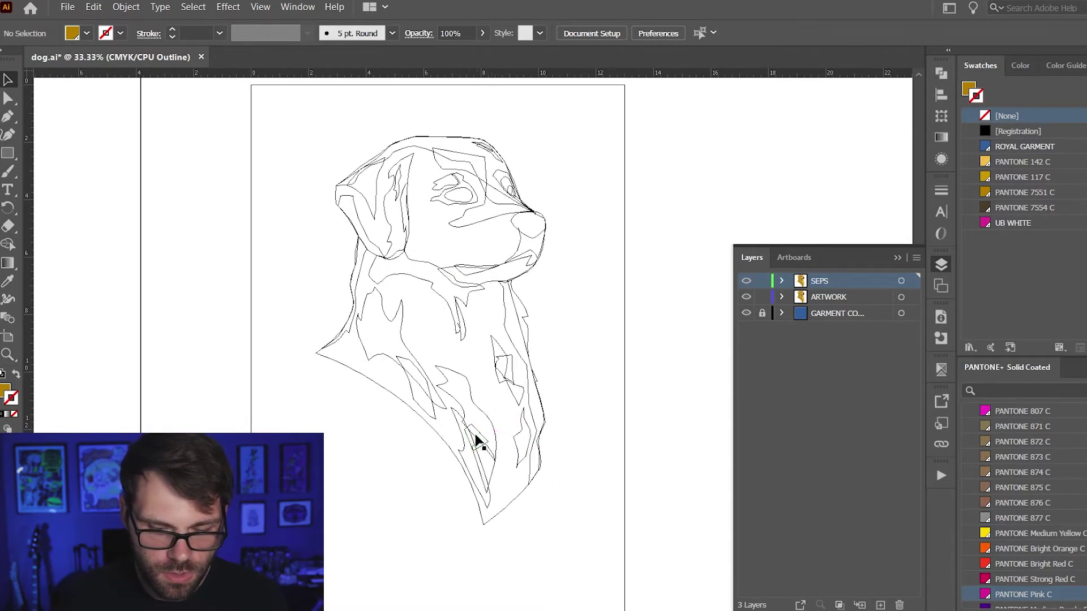
{"action": "scroll", "coordinate": [492, 464], "scroll_direction": "up", "scroll_amount": 1}
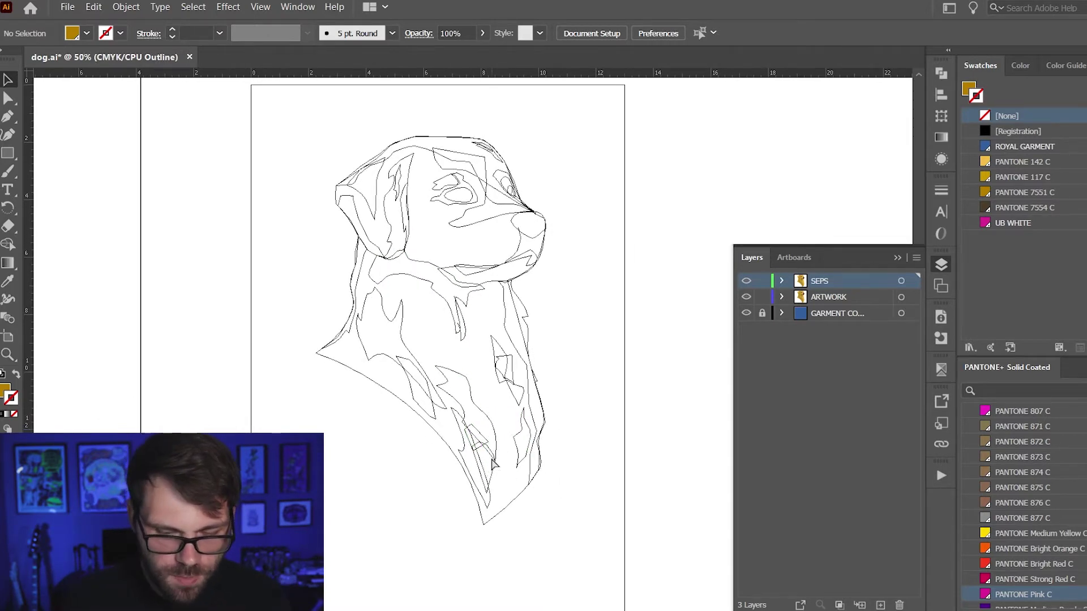
{"action": "scroll", "coordinate": [456, 426], "scroll_direction": "down", "scroll_amount": 2}
{"action": "scroll", "coordinate": [456, 426], "scroll_direction": "right", "scroll_amount": 1}
{"action": "scroll", "coordinate": [476, 285], "scroll_direction": "up", "scroll_amount": 4}
{"action": "scroll", "coordinate": [476, 286], "scroll_direction": "left", "scroll_amount": 1}
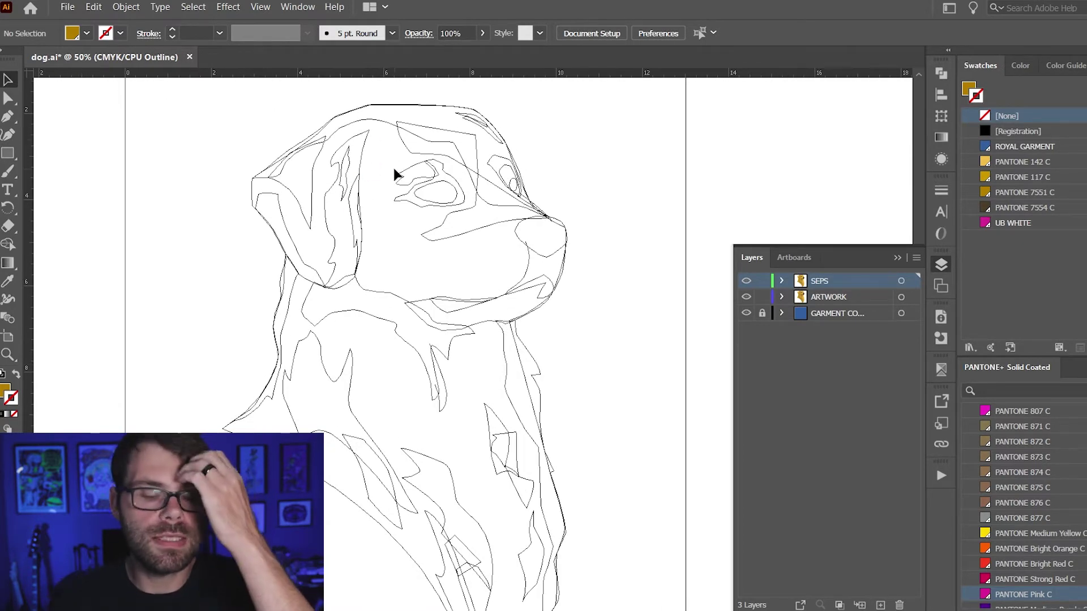
{"action": "key", "text": "ctrl+y"}
{"action": "key", "text": "ctrl+minus"}
{"action": "key", "text": "ctrl+minus"}
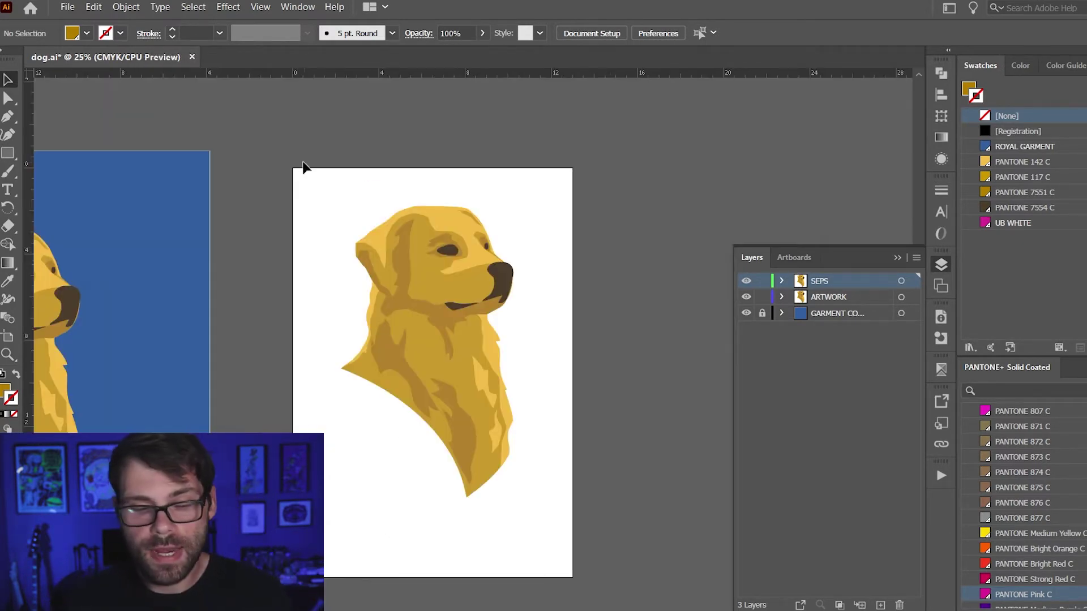
- Merge the dog copy's shapes into fewer pieces with a Pathfinder operation
{"action": "left_click_drag", "start_coordinate": [297, 164], "coordinate": [581, 540]}
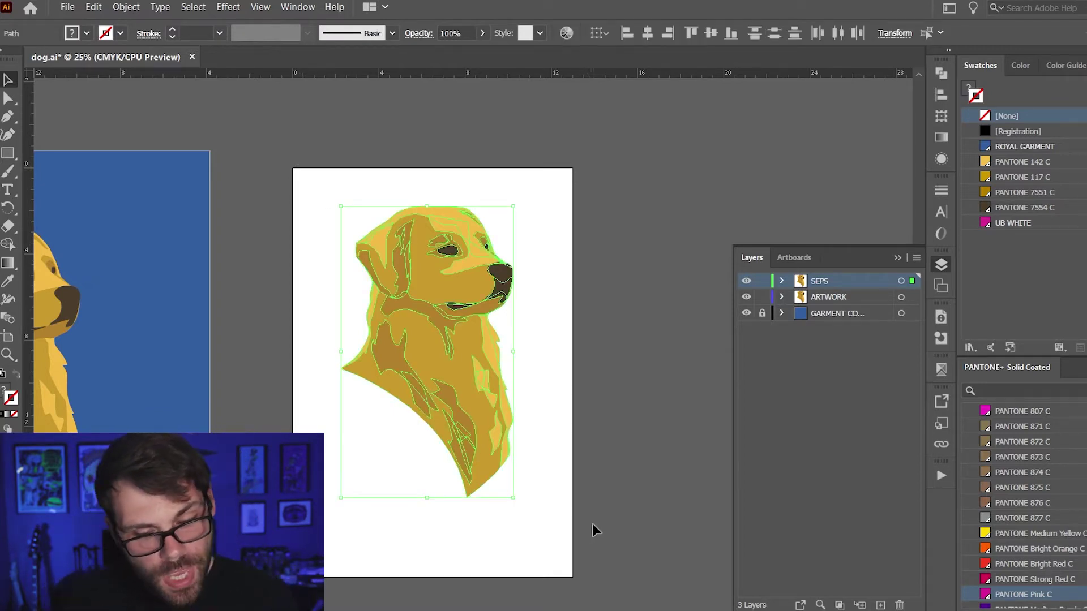
{"action": "left_click", "coordinate": [941, 74]}
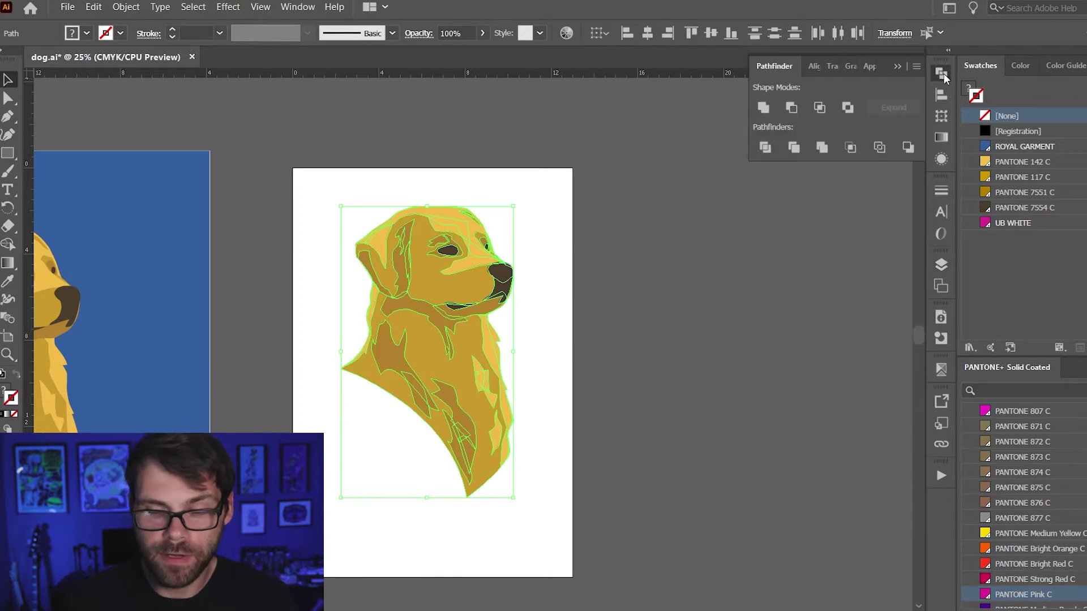
{"action": "left_click", "coordinate": [822, 147]}
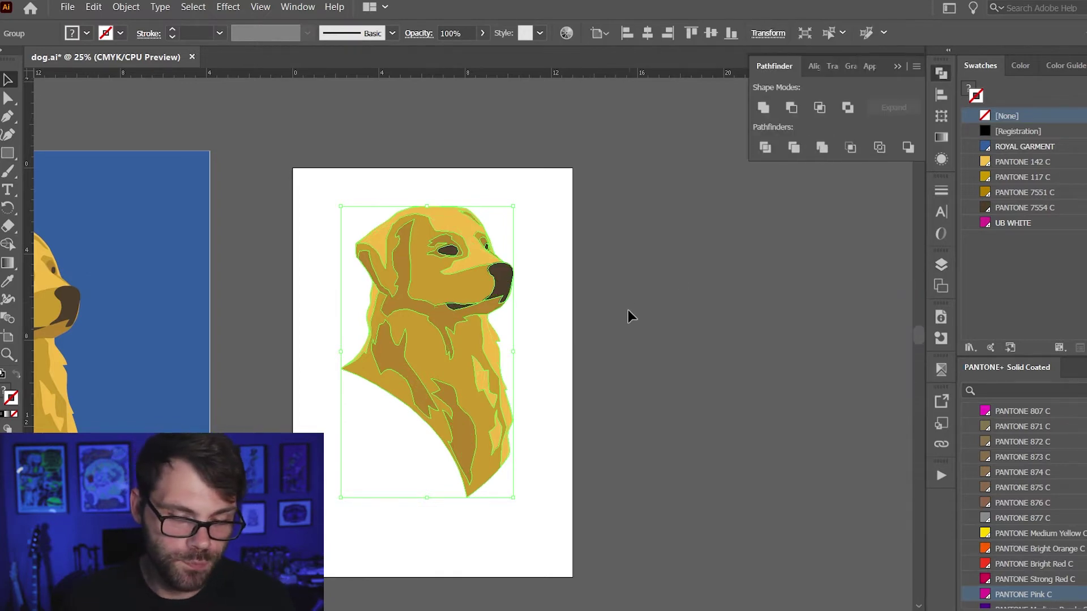
{"action": "left_click", "coordinate": [553, 322]}
- Inspect the merged head and neck in Outline view, then return to Preview and zoom out
{"action": "key", "text": "ctrl+y"}
{"action": "key", "text": "ctrl+plus"}
{"action": "key", "text": "ctrl+plus"}
{"action": "scroll", "coordinate": [599, 260], "scroll_direction": "up", "scroll_amount": 2}
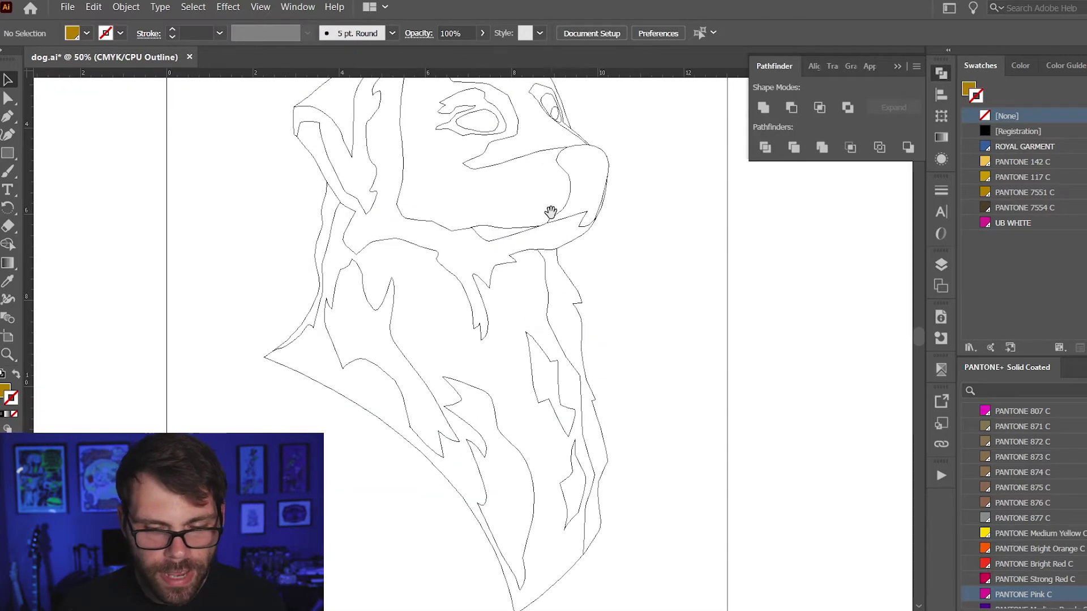
{"action": "left_click_drag", "start_coordinate": [601, 232], "coordinate": [620, 242]}
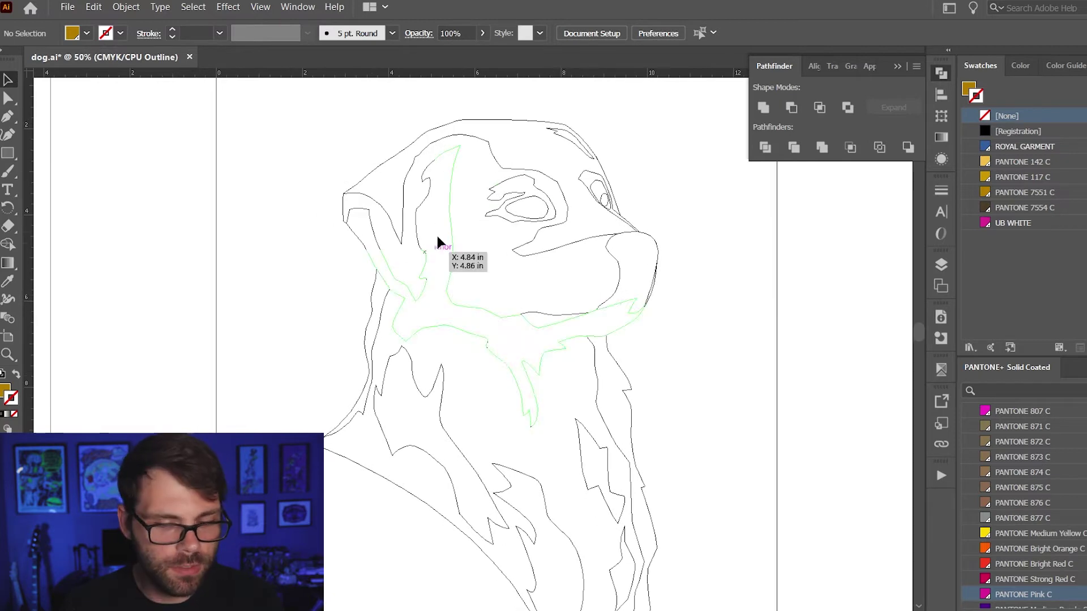
{"action": "left_click_drag", "start_coordinate": [625, 397], "coordinate": [565, 245]}
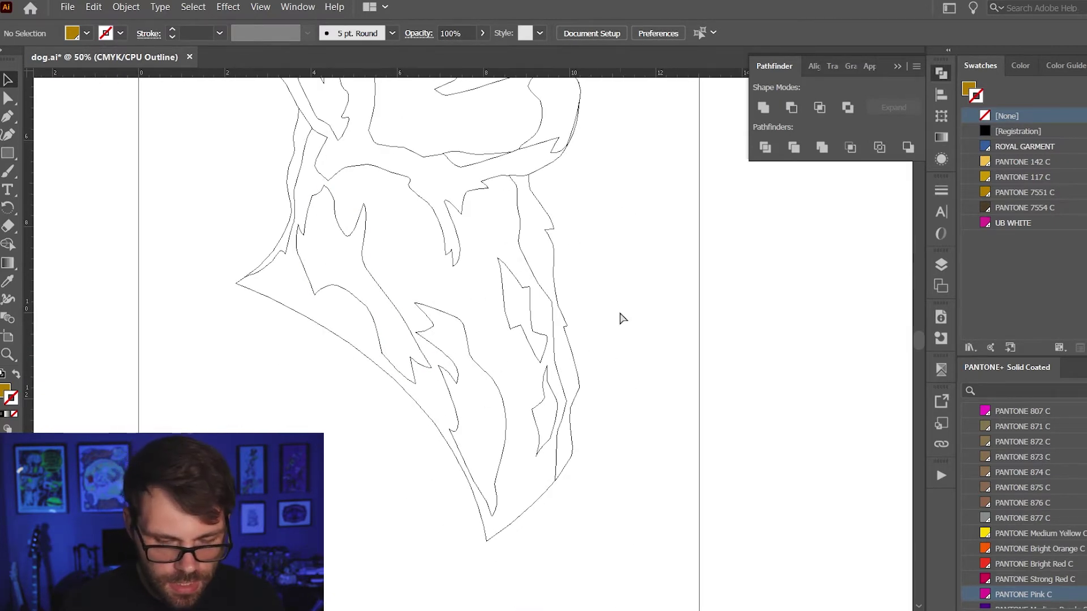
{"action": "key", "text": "ctrl+y"}
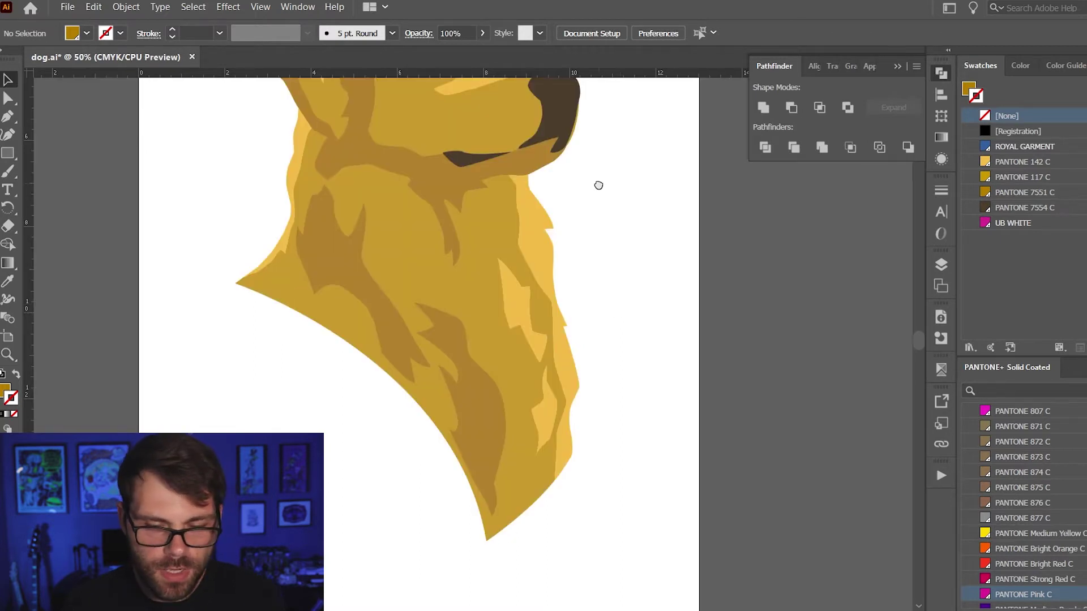
{"action": "left_click_drag", "start_coordinate": [597, 185], "coordinate": [640, 272]}
{"action": "key", "text": "ctrl+minus"}
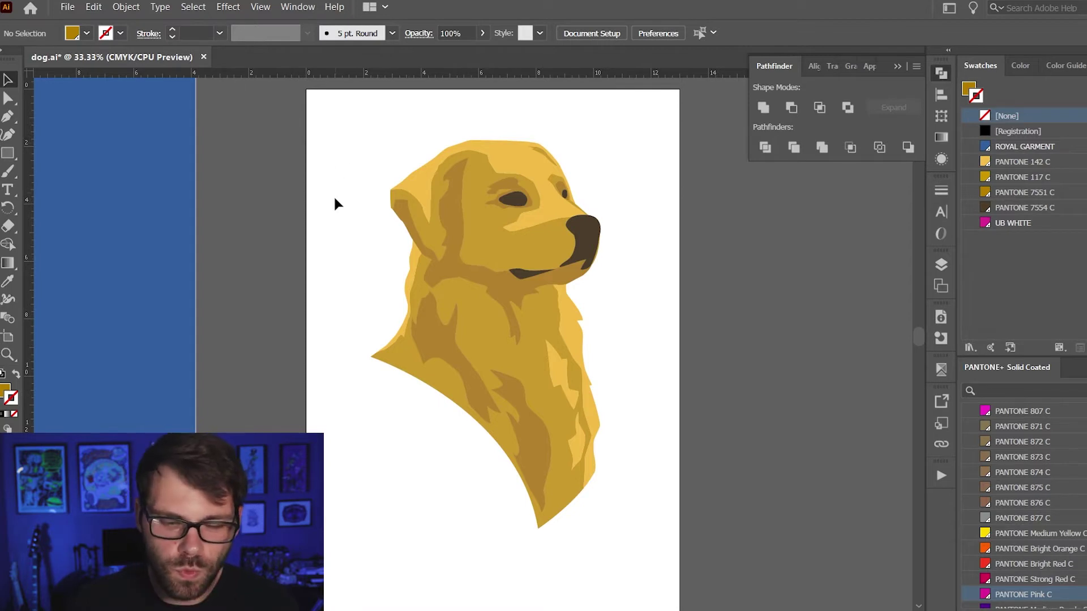
- Select the dog copy on the white artboard and enter its group in isolation mode
{"action": "left_click_drag", "start_coordinate": [276, 207], "coordinate": [472, 231]}
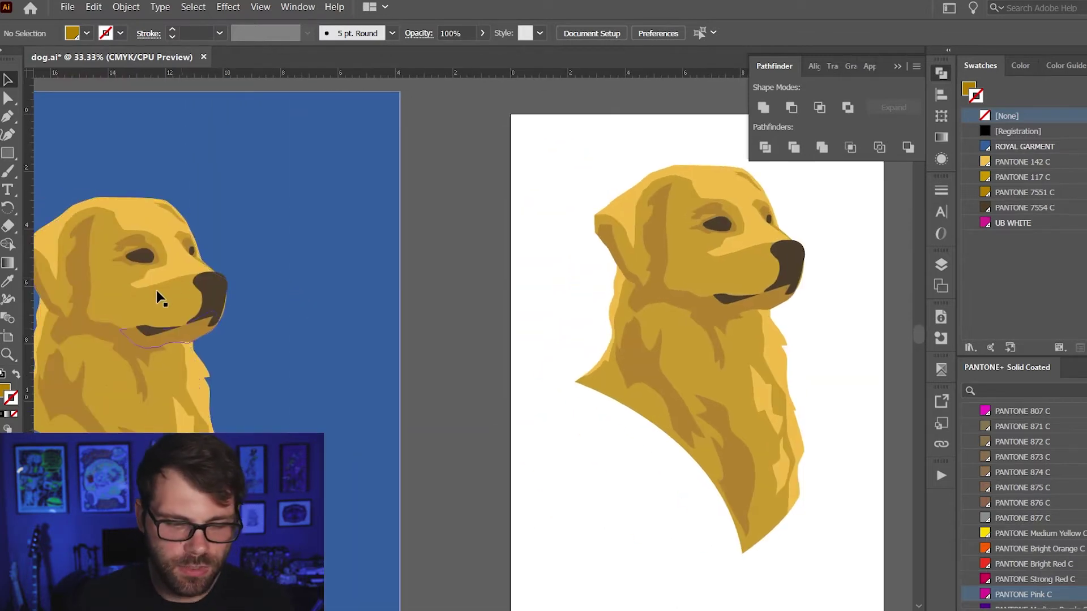
{"action": "left_click_drag", "start_coordinate": [430, 262], "coordinate": [222, 239]}
{"action": "left_click_drag", "start_coordinate": [389, 225], "coordinate": [323, 243]}
{"action": "left_click_drag", "start_coordinate": [260, 123], "coordinate": [610, 576]}
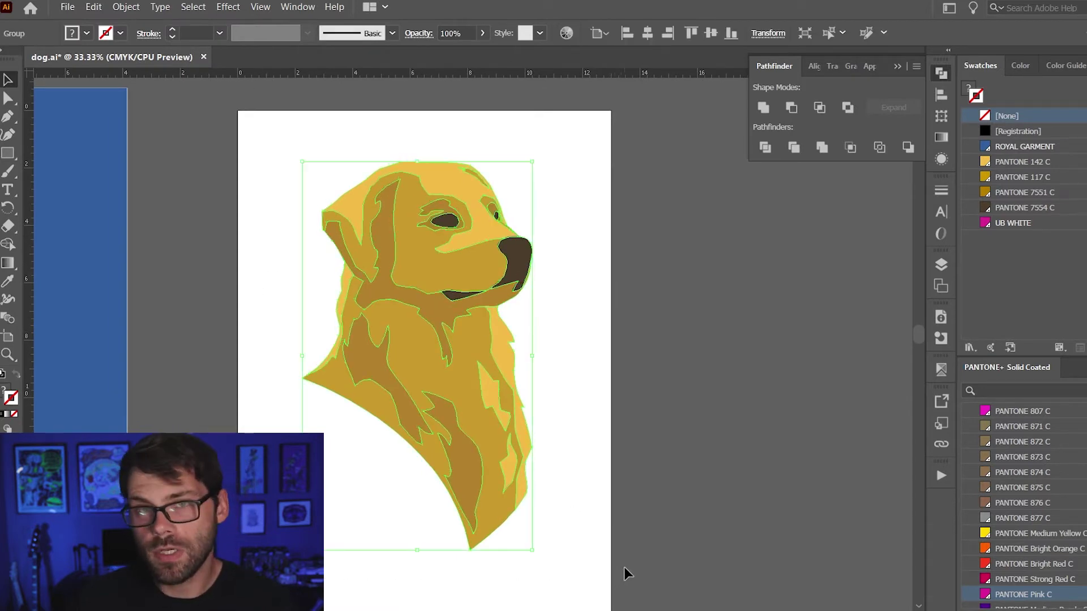
{"action": "double_click", "coordinate": [450, 293]}
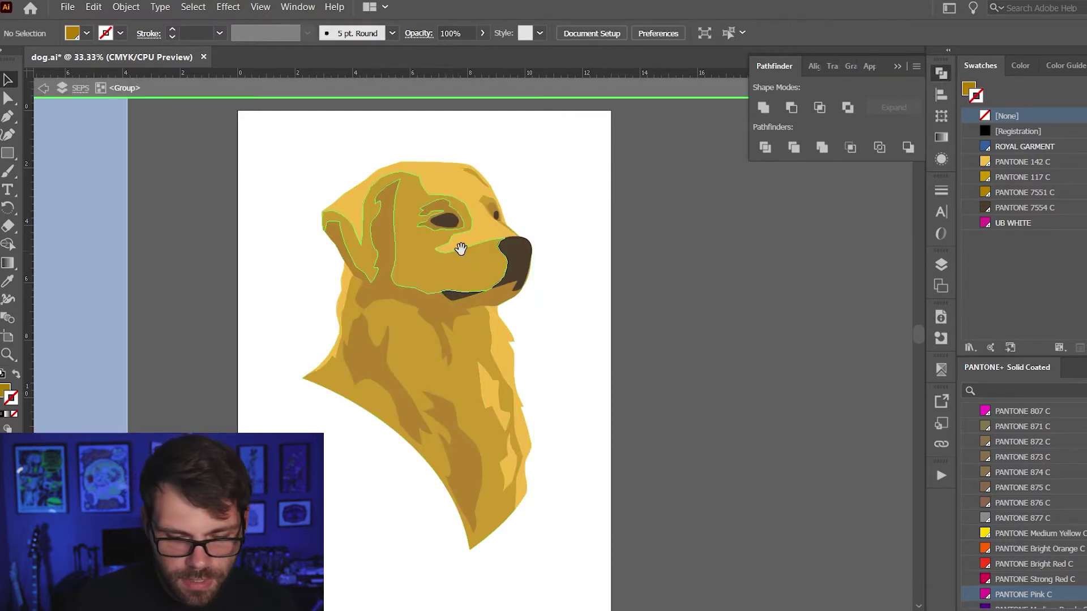
{"action": "mouse_move", "coordinate": [461, 249]}
{"action": "left_mouse_down"}
{"action": "mouse_move", "coordinate": [438, 223]}
{"action": "mouse_move", "coordinate": [465, 237]}
{"action": "left_mouse_up"}
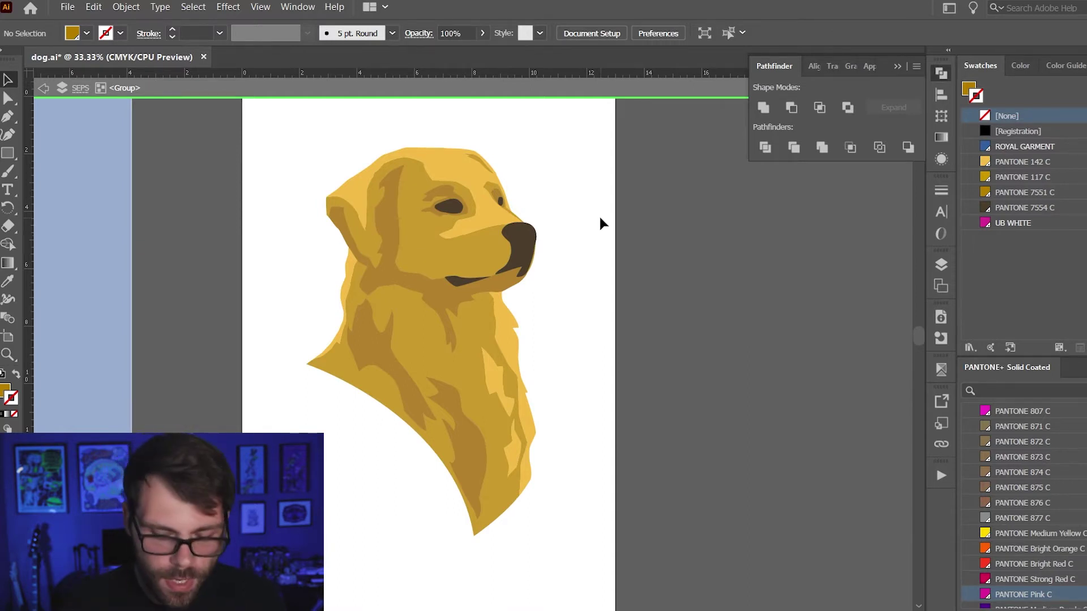
- Magic-wand the light-yellow shapes, apply PANTONE 142 C, and delete them
{"action": "key", "text": "y"}
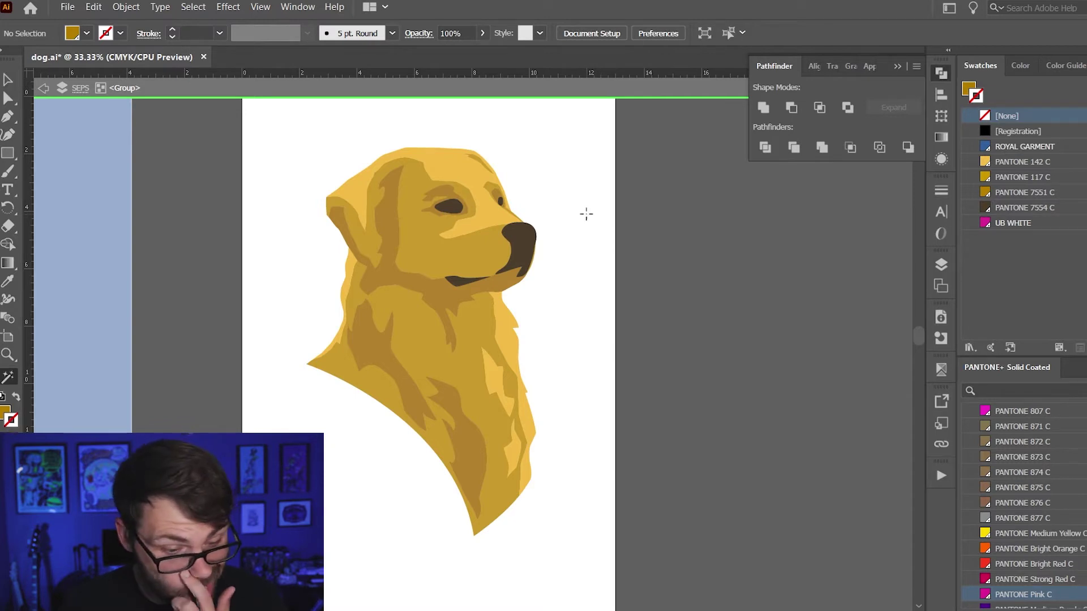
{"action": "left_click", "coordinate": [459, 171]}
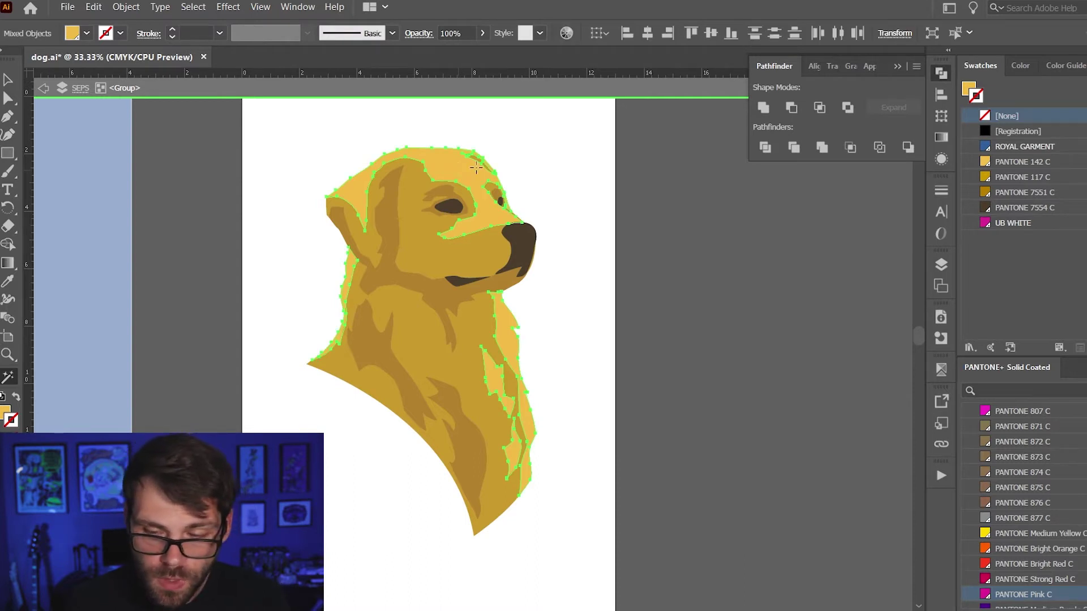
{"action": "left_click", "coordinate": [1075, 163]}
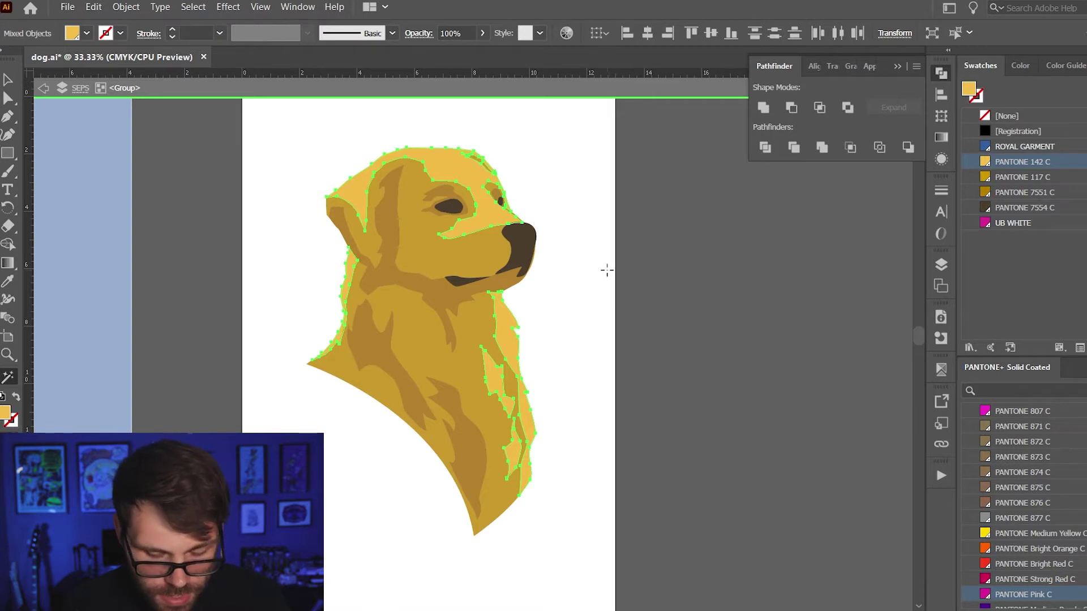
{"action": "key", "text": "v"}
{"action": "left_click", "coordinate": [607, 269]}
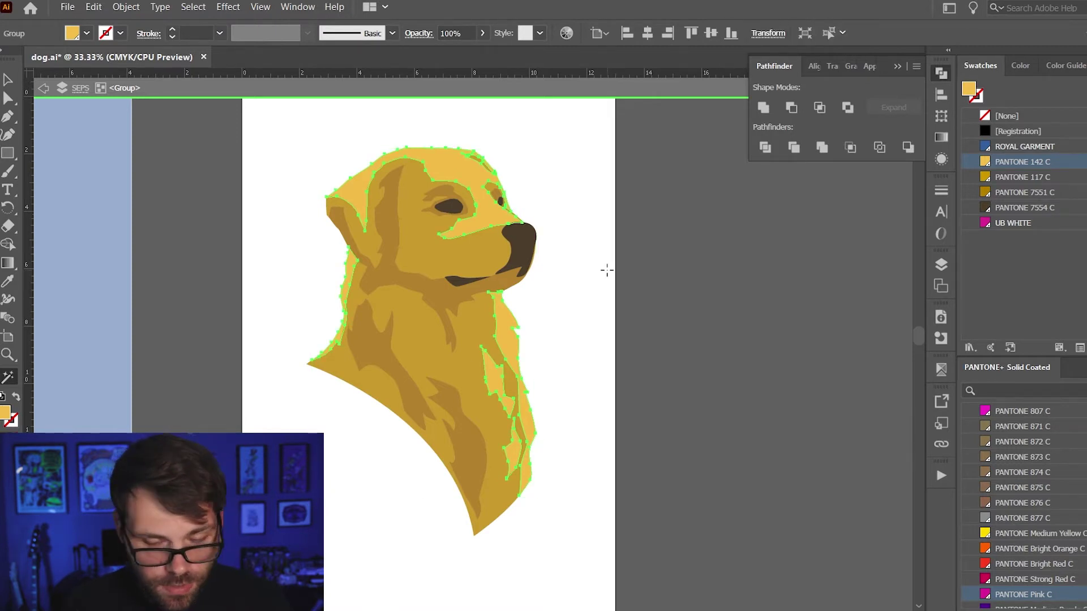
{"action": "left_click_drag", "start_coordinate": [496, 214], "coordinate": [586, 228]}
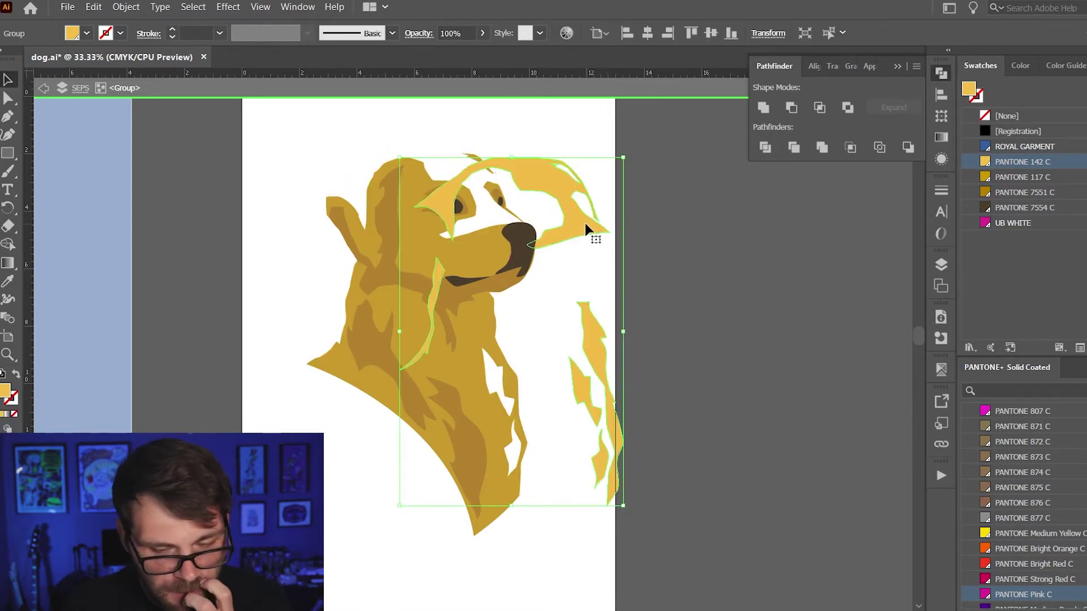
{"action": "key", "text": "ctrl+z"}
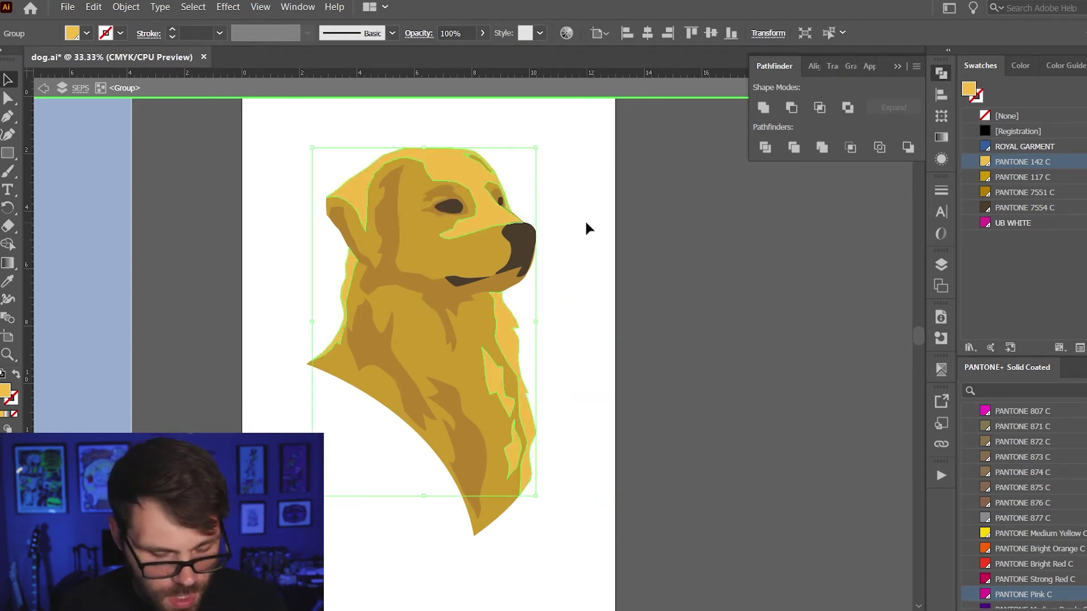
{"action": "key", "text": "a"}
{"action": "key", "text": "Delete"}
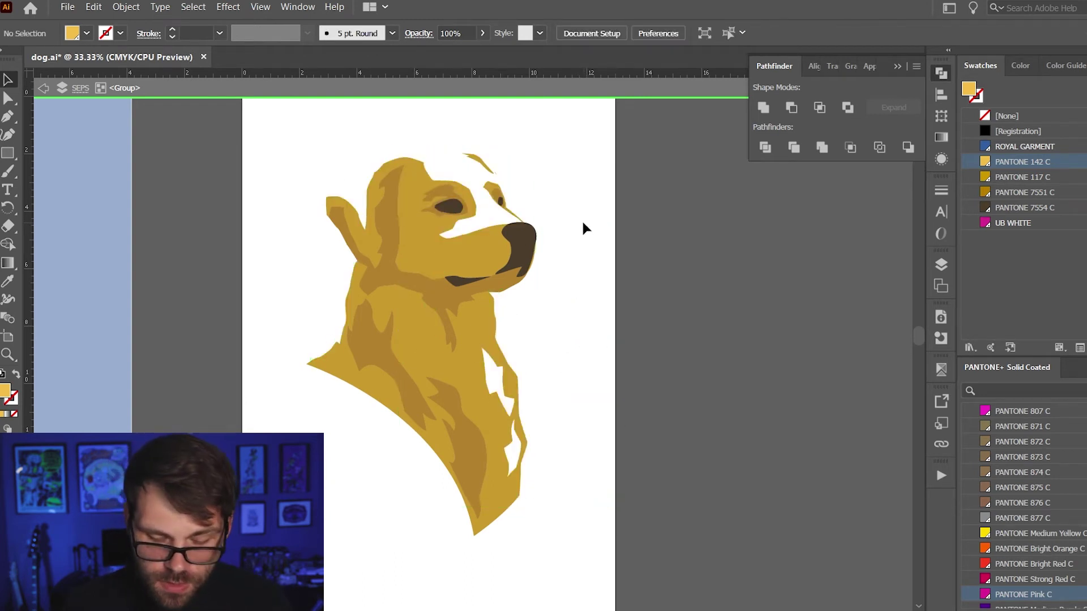
- Group and delete the PANTONE 117 C, PANTONE 7551 C and dark brown PANTONE 7554 C shapes in turn
{"action": "key", "text": "y"}
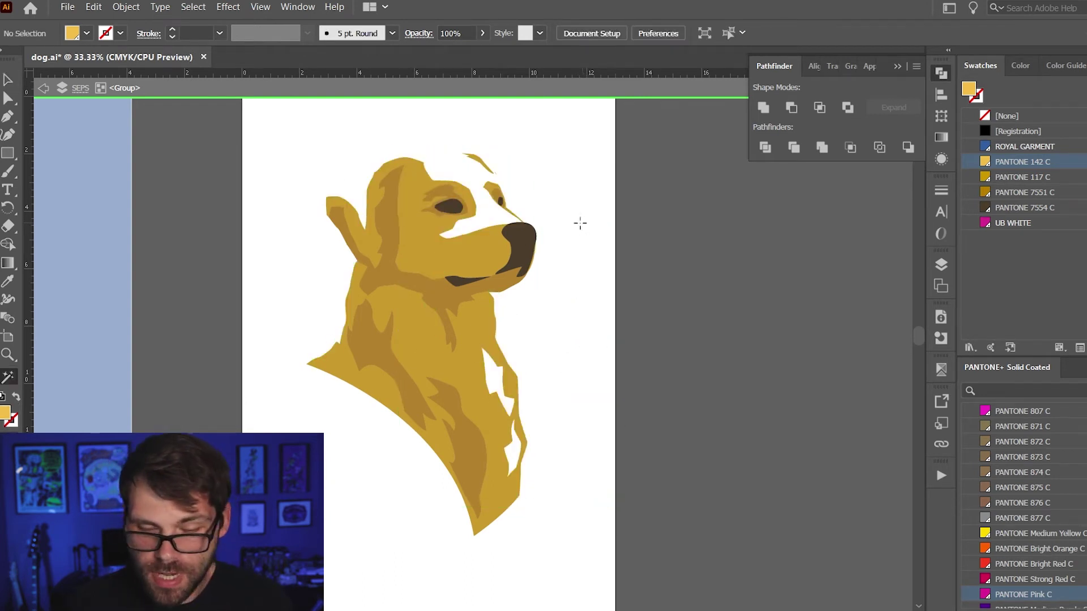
{"action": "left_click", "coordinate": [417, 232]}
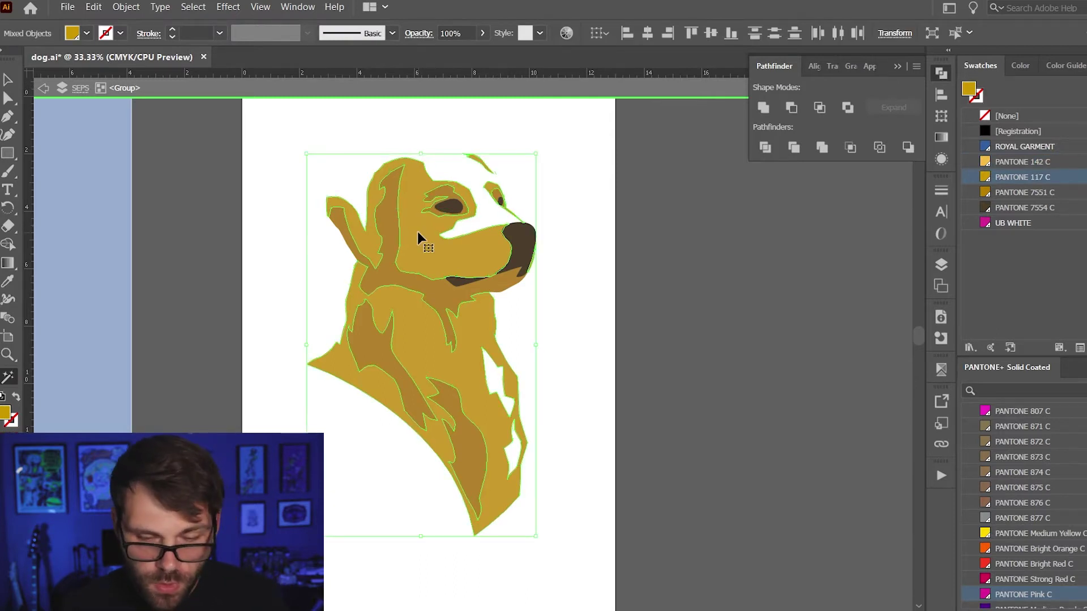
{"action": "key", "text": "ctrl+g"}
{"action": "left_click", "coordinate": [418, 233]}
{"action": "key", "text": "Delete"}
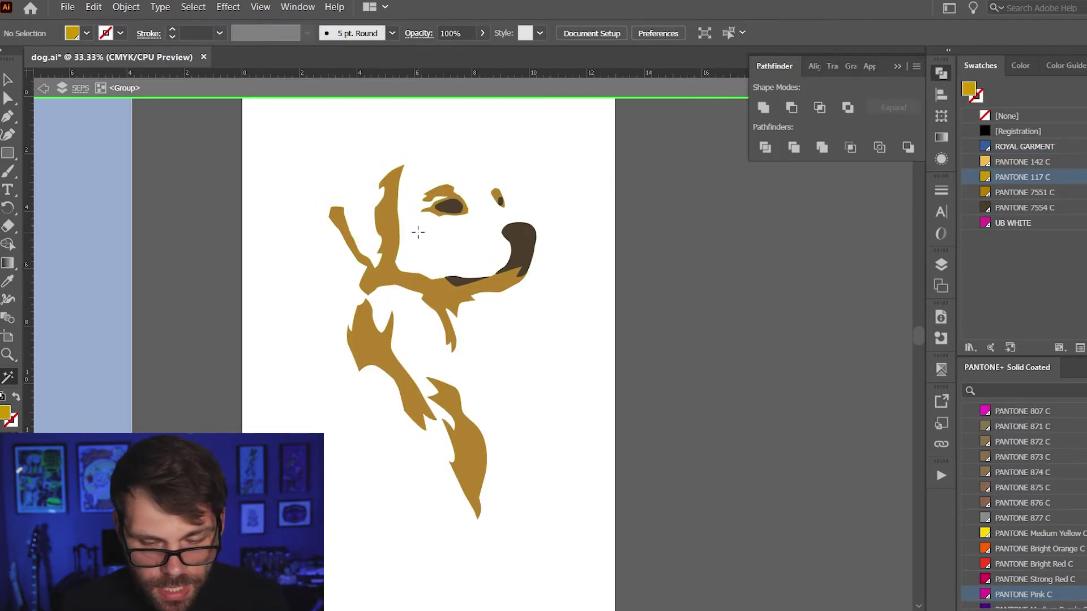
{"action": "left_click", "coordinate": [385, 221]}
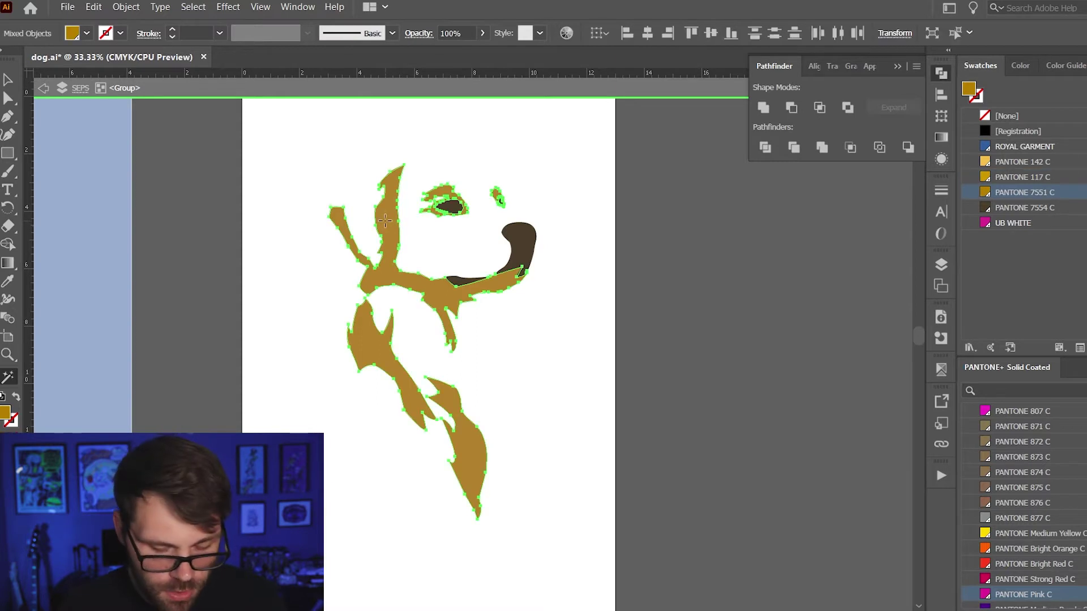
{"action": "key", "text": "ctrl+g"}
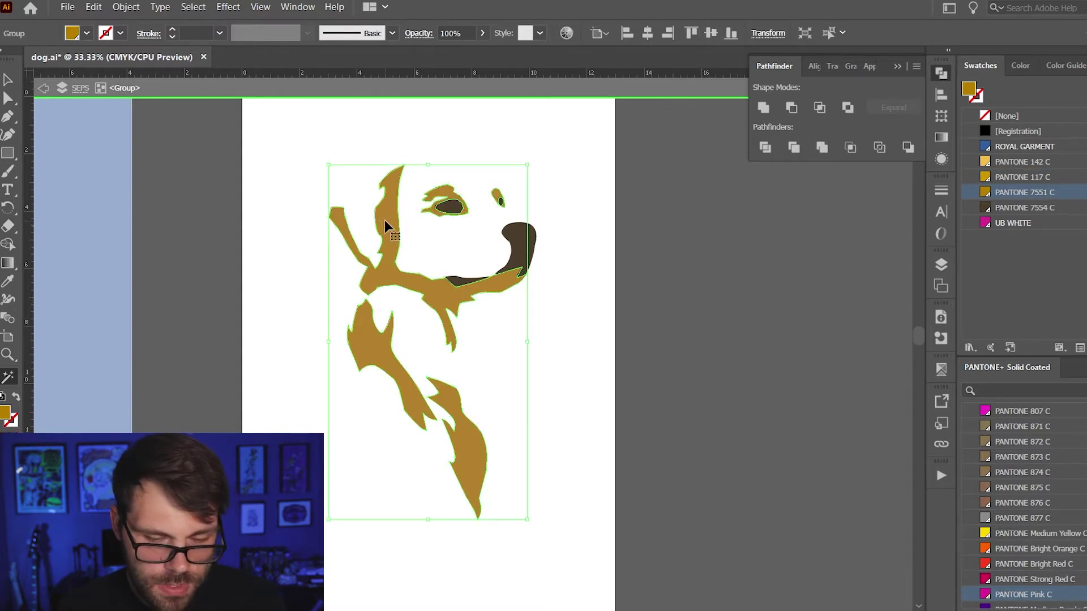
{"action": "key", "text": "Delete"}
{"action": "left_click", "coordinate": [521, 244]}
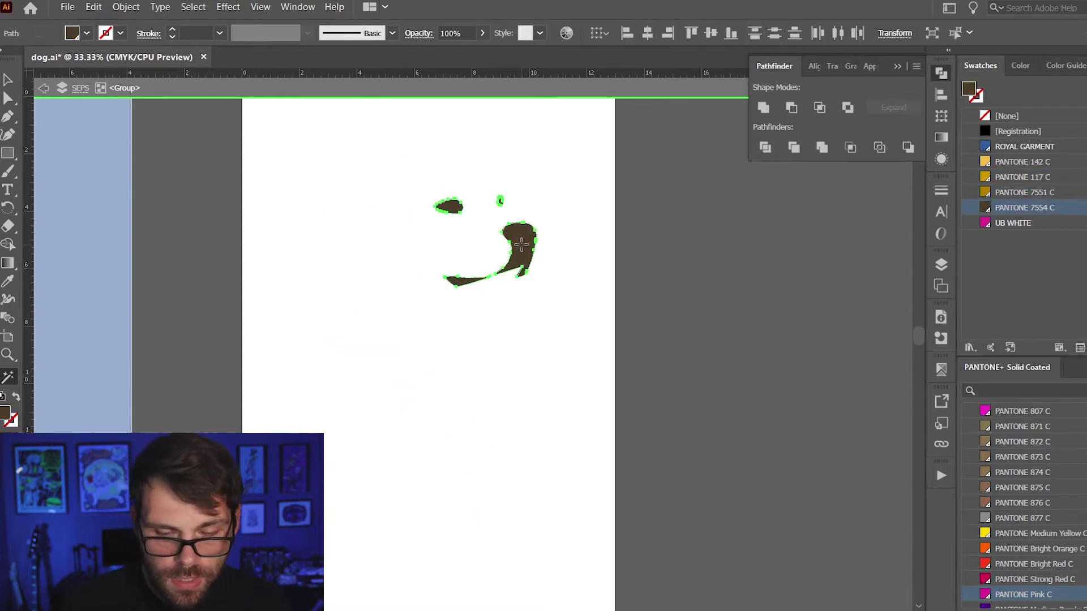
{"action": "key", "text": "v"}
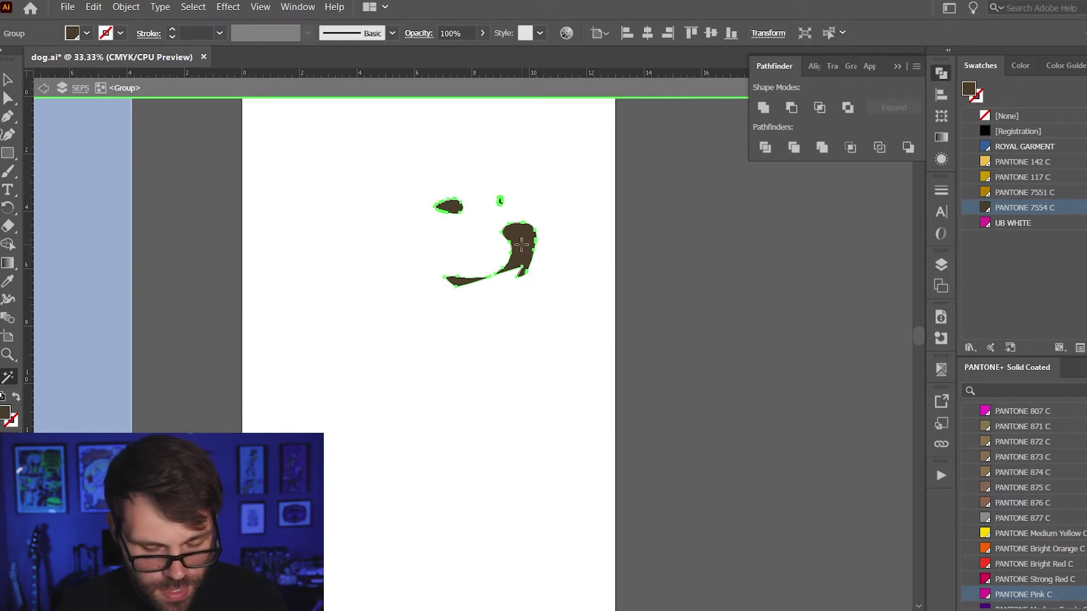
{"action": "key", "text": "Delete"}
- Check the emptied artboard in Outline view, then back in Preview test-move face and body pieces
{"action": "key", "text": "ctrl+y"}
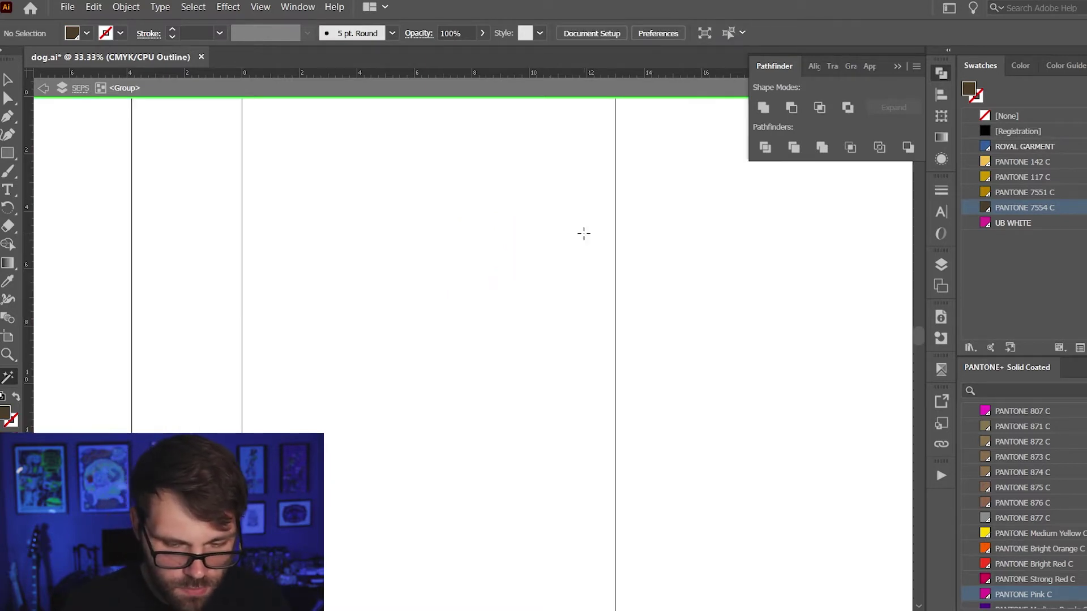
{"action": "left_click_drag", "start_coordinate": [583, 232], "coordinate": [523, 312]}
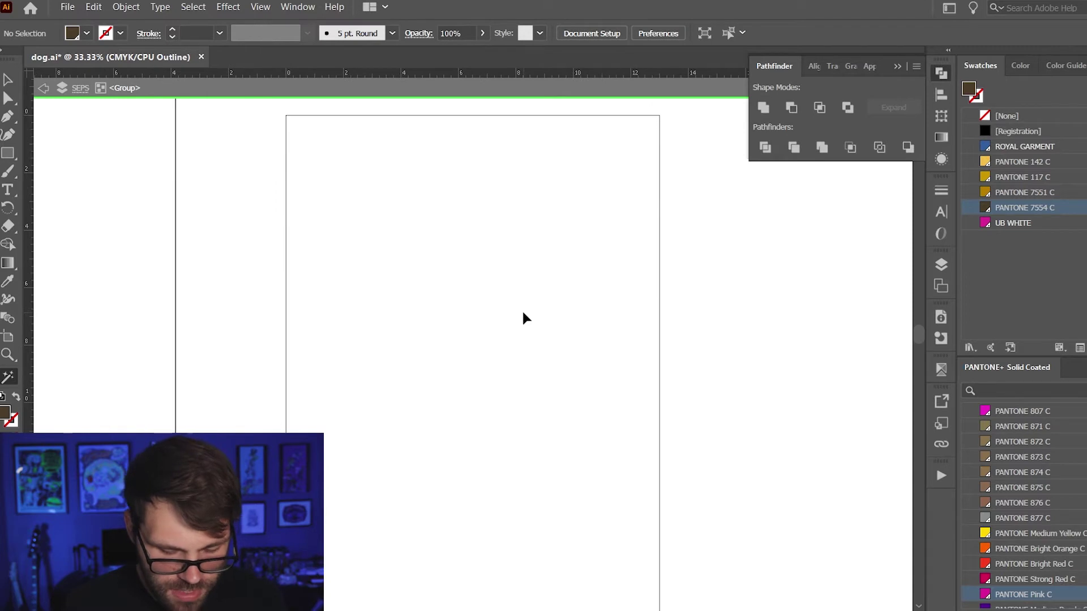
{"action": "key", "text": "ctrl+y"}
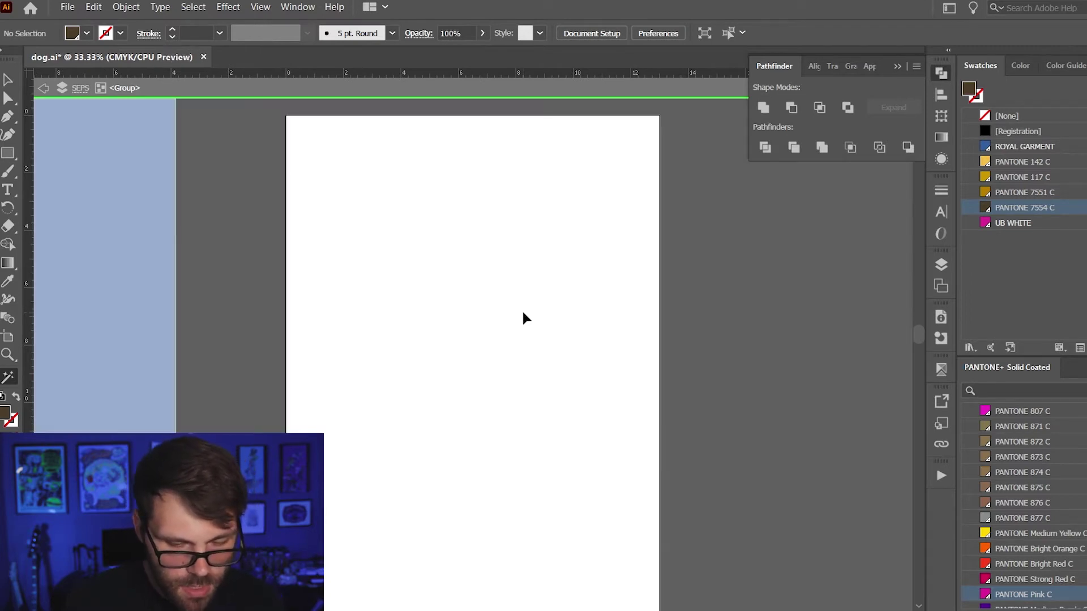
{"action": "left_click", "coordinate": [521, 319]}
{"action": "left_click", "coordinate": [656, 276]}
{"action": "left_click_drag", "start_coordinate": [556, 271], "coordinate": [700, 266]}
{"action": "left_click_drag", "start_coordinate": [423, 276], "coordinate": [356, 357]}
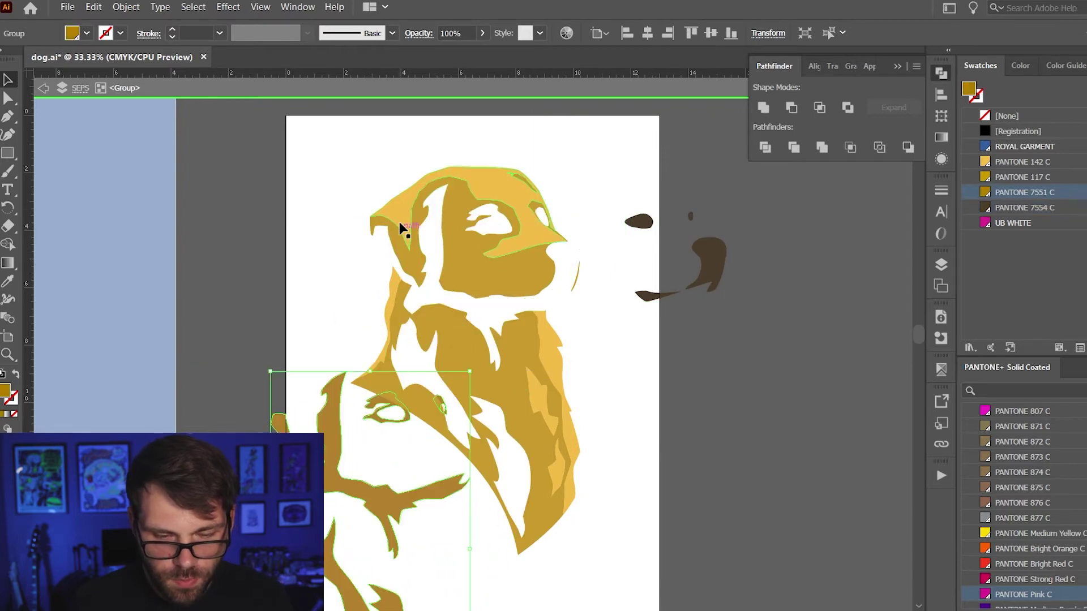
{"action": "left_click_drag", "start_coordinate": [400, 226], "coordinate": [352, 165]}
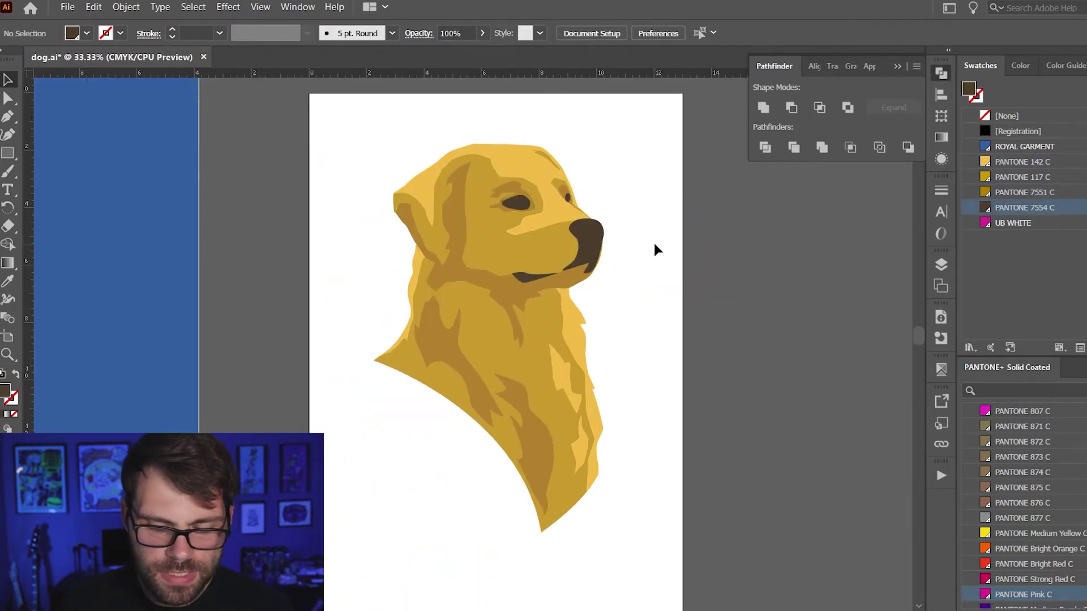
- Ungroup the dog artwork, pull the dark-feature, dark-brown and light-yellow groups apart, then undo
{"action": "left_click", "coordinate": [516, 235]}
{"action": "right_click", "coordinate": [513, 230]}
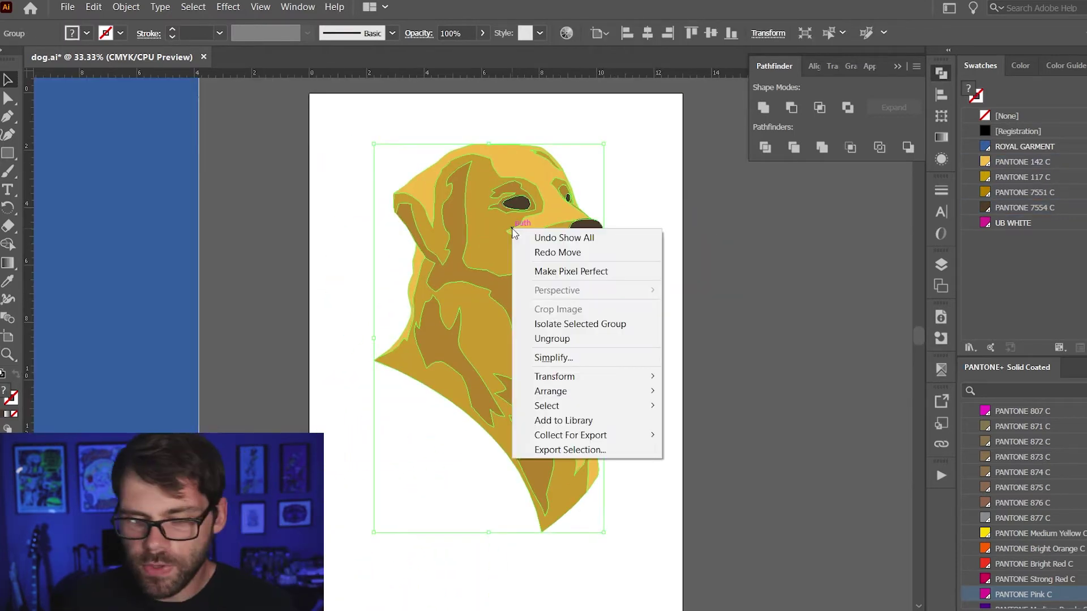
{"action": "left_click", "coordinate": [552, 340]}
{"action": "left_click", "coordinate": [655, 321]}
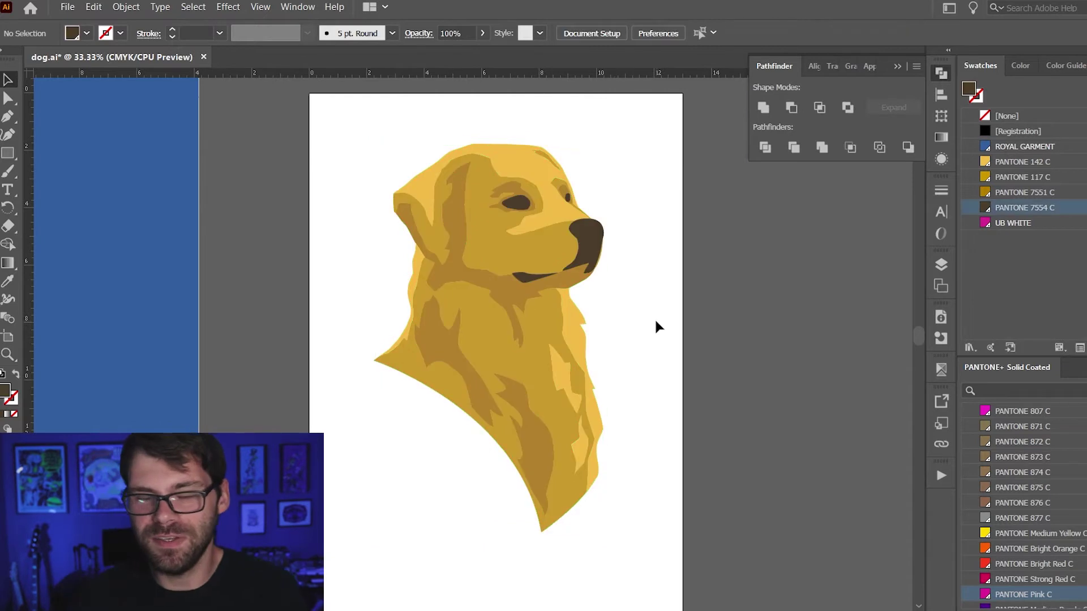
{"action": "left_click_drag", "start_coordinate": [587, 239], "coordinate": [745, 250]}
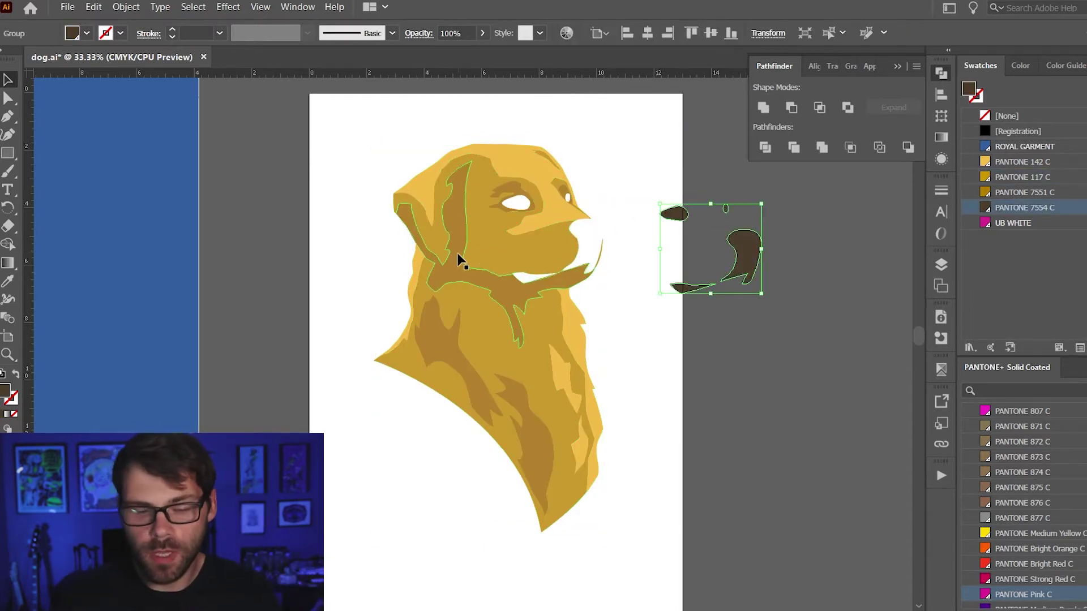
{"action": "left_click_drag", "start_coordinate": [459, 261], "coordinate": [316, 308]}
{"action": "left_click_drag", "start_coordinate": [419, 202], "coordinate": [406, 134]}
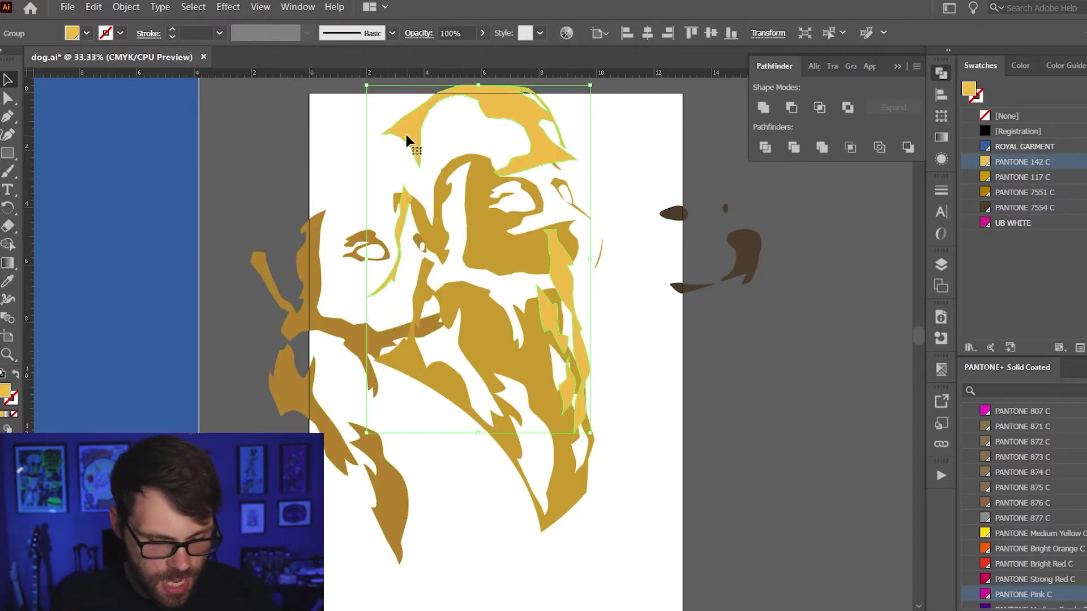
{"action": "key", "text": "ctrl+z"}
{"action": "key", "text": "ctrl+z"}
{"action": "key", "text": "ctrl+z"}
{"action": "key", "text": "ctrl+z"}
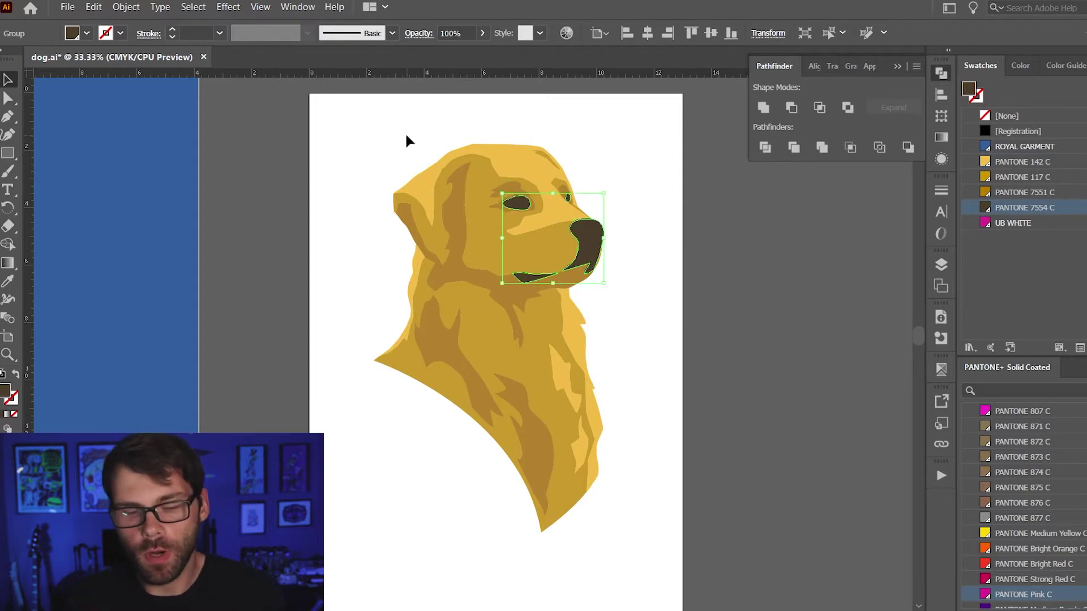
{"action": "left_click", "coordinate": [406, 136]}
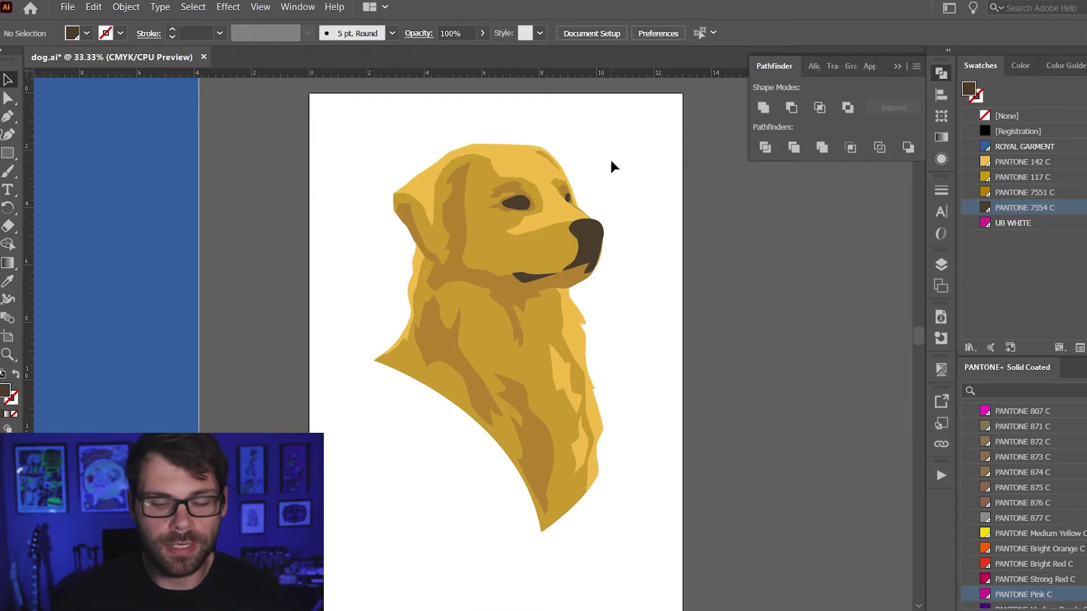
- Draw a small outlined square above the dog's head with a 2 pt stroke
{"action": "key", "text": "ctrl+equal"}
{"action": "key", "text": "ctrl+equal"}
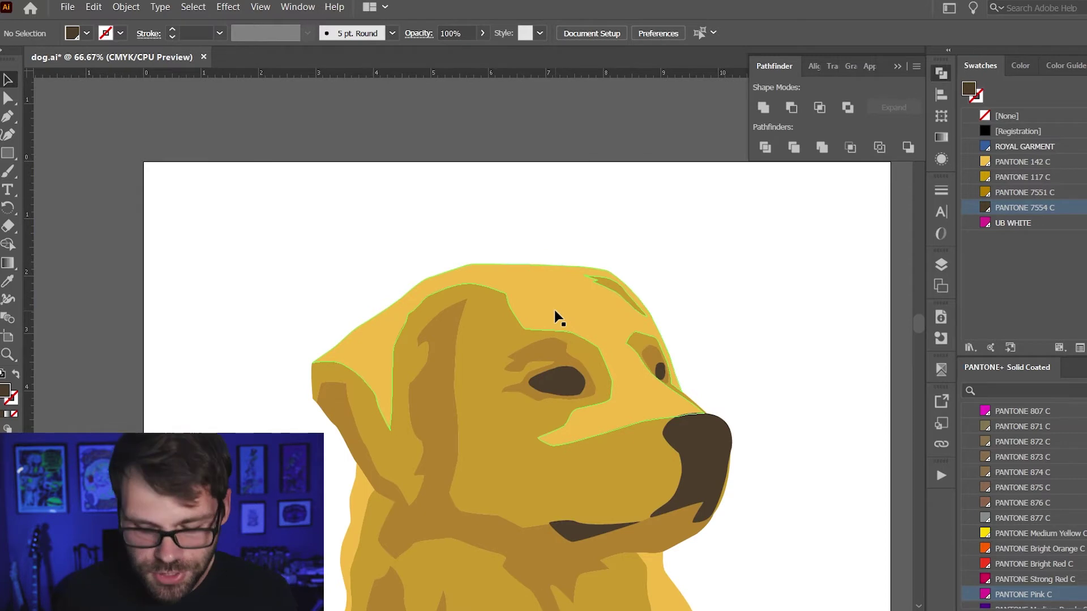
{"action": "key", "text": "m"}
{"action": "left_click_drag", "start_coordinate": [480, 176], "coordinate": [508, 203]}
{"action": "key", "text": "v"}
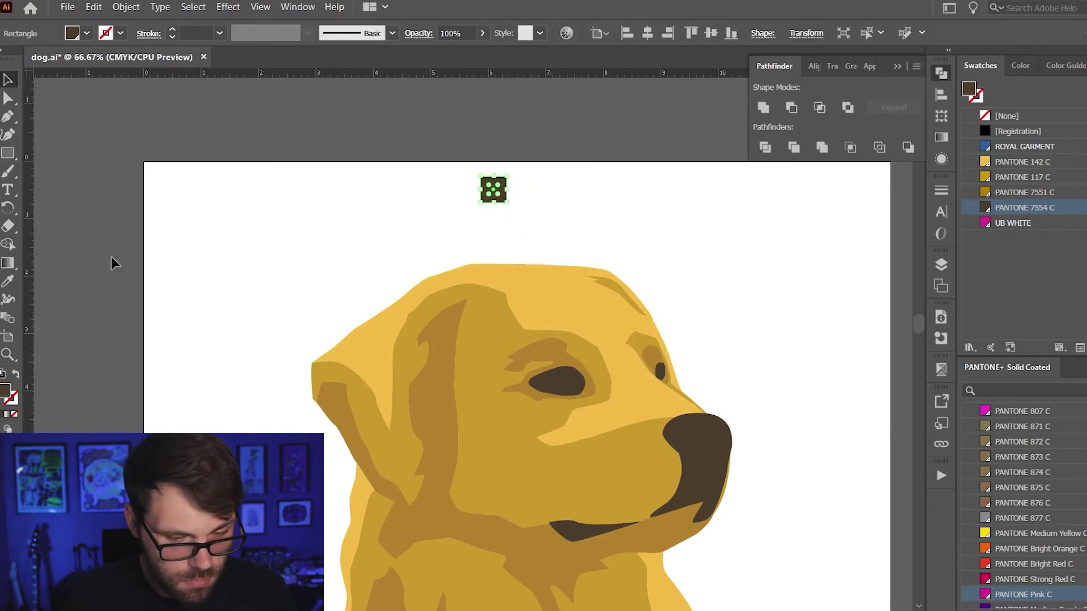
{"action": "key", "text": "shift+x"}
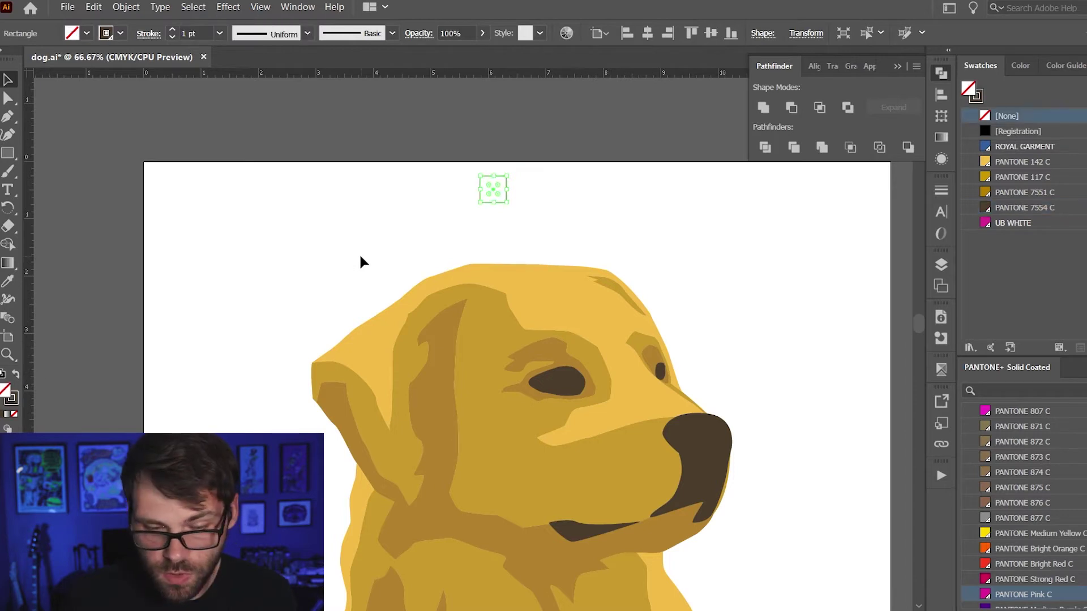
{"action": "left_click", "coordinate": [505, 214]}
{"action": "left_click", "coordinate": [506, 204]}
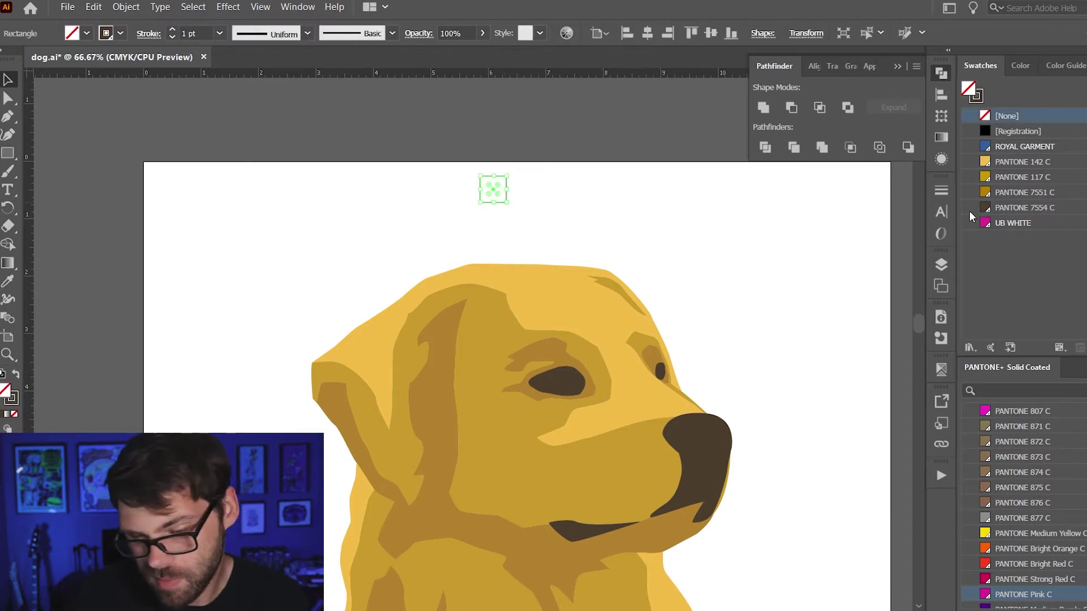
{"action": "left_click", "coordinate": [940, 190]}
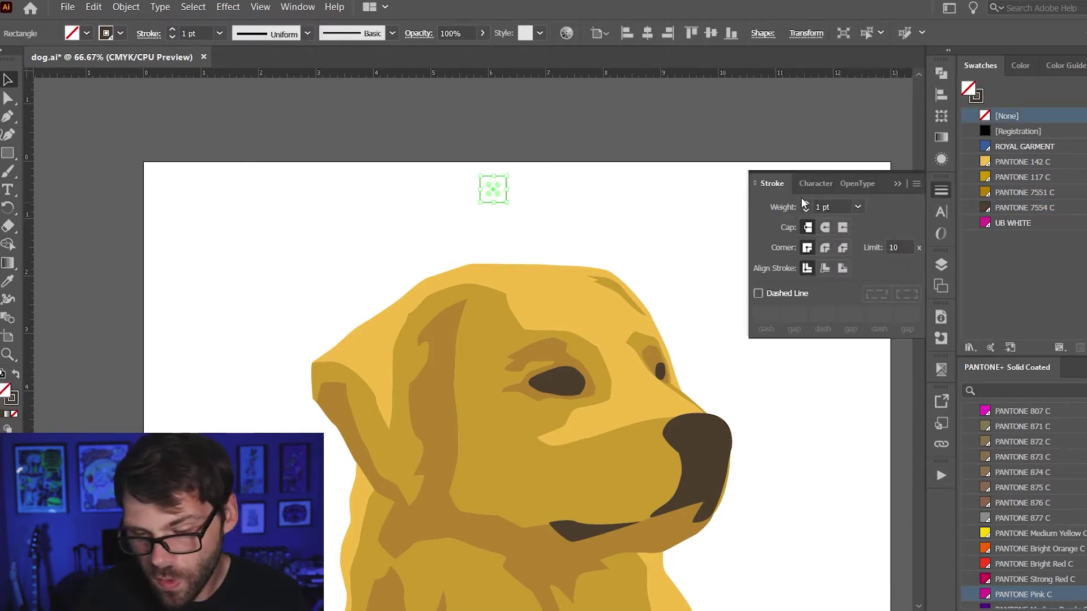
{"action": "left_click", "coordinate": [806, 204]}
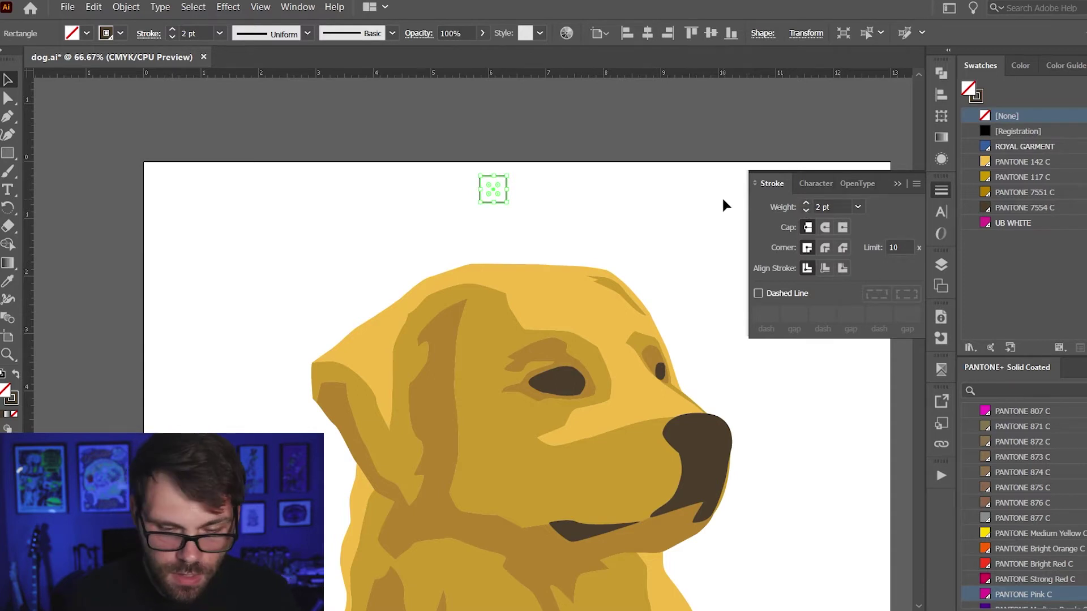
{"action": "left_click", "coordinate": [525, 177]}
- Add a vertical line through the square, rotate-copy it horizontal, centre all three and group them
{"action": "key", "text": "p"}
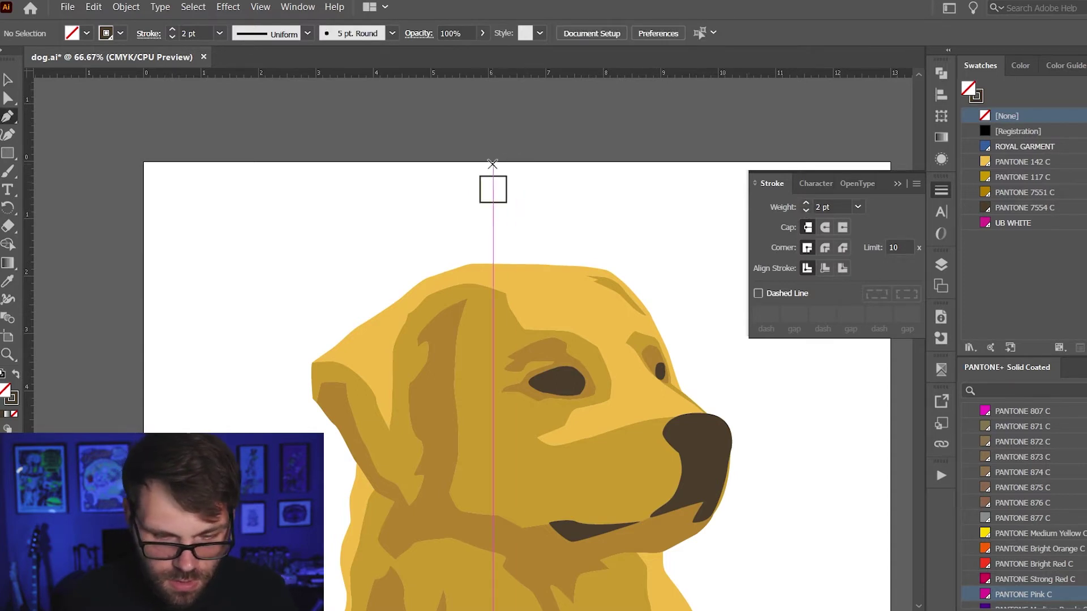
{"action": "left_click", "coordinate": [493, 165]}
{"action": "left_click", "coordinate": [494, 221]}
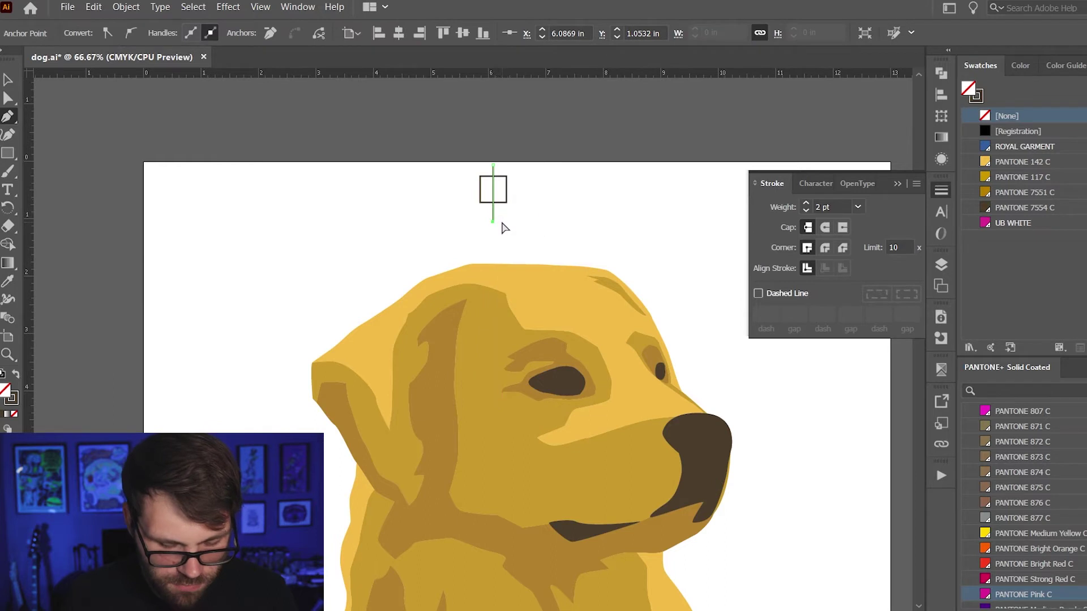
{"action": "key", "text": "v"}
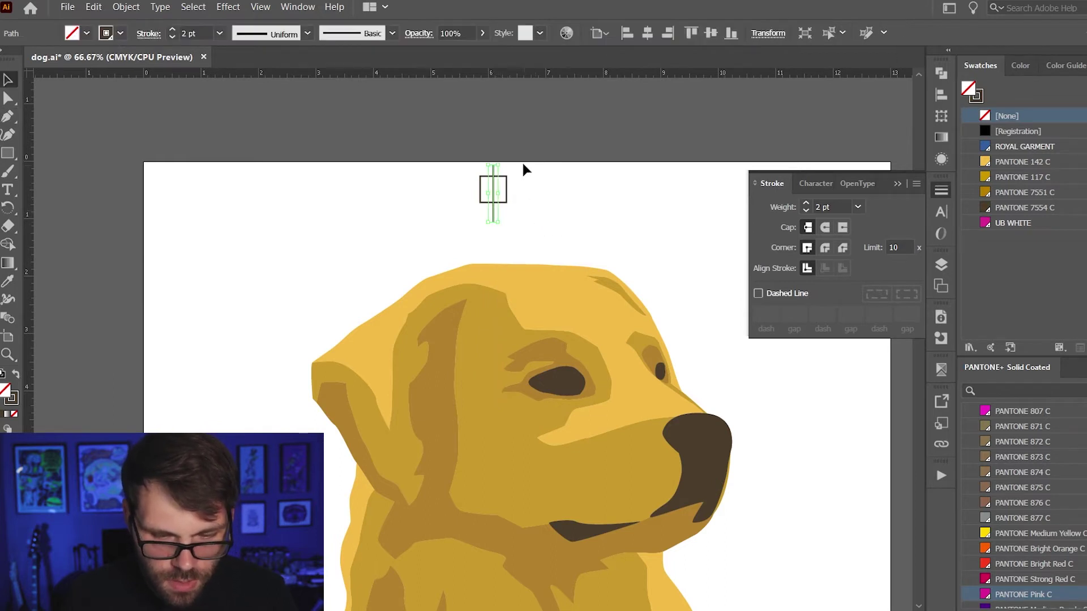
{"action": "left_click_drag", "start_coordinate": [504, 163], "coordinate": [484, 213]}
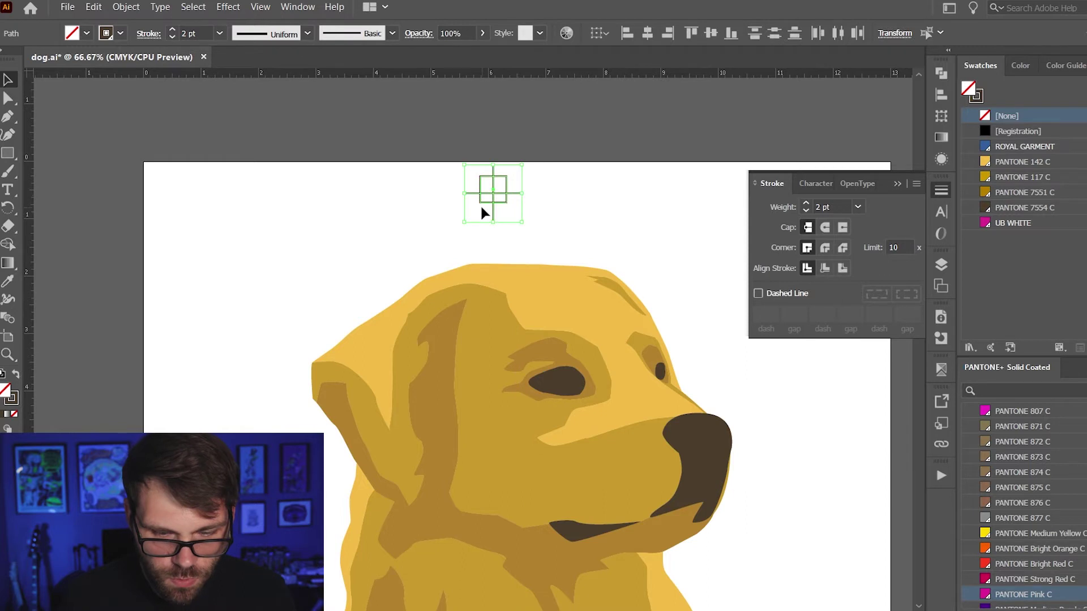
{"action": "left_click", "coordinate": [647, 33]}
{"action": "left_click", "coordinate": [711, 33]}
{"action": "left_click_drag", "start_coordinate": [614, 164], "coordinate": [439, 216]}
{"action": "key", "text": "ctrl+g"}
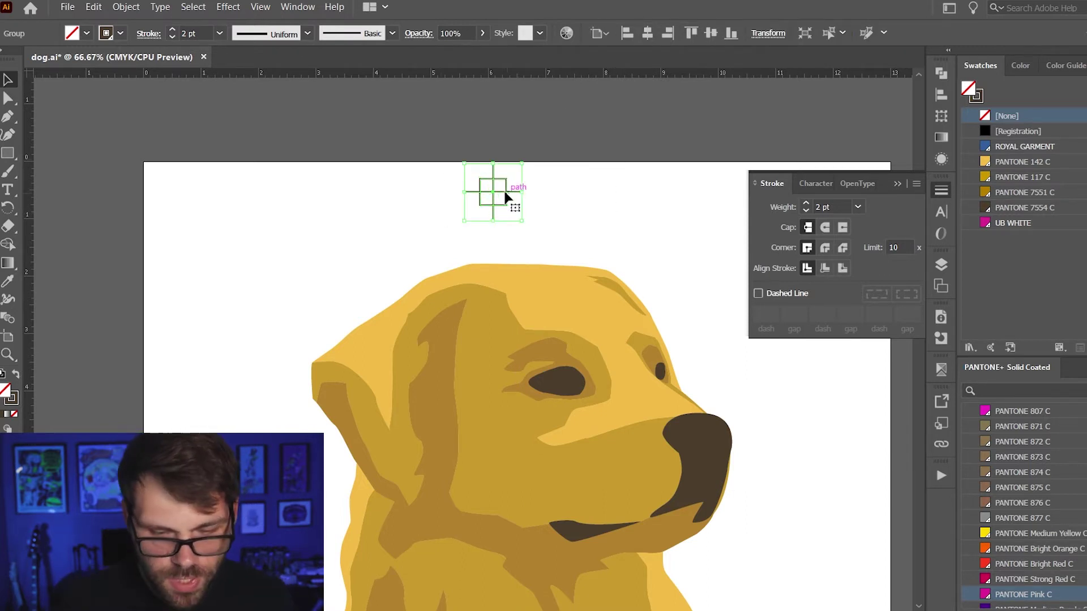
{"action": "left_click", "coordinate": [631, 207]}
- Centre the grouped mark horizontally and align it to the artboard's top edge
{"action": "key", "text": "ctrl+minus"}
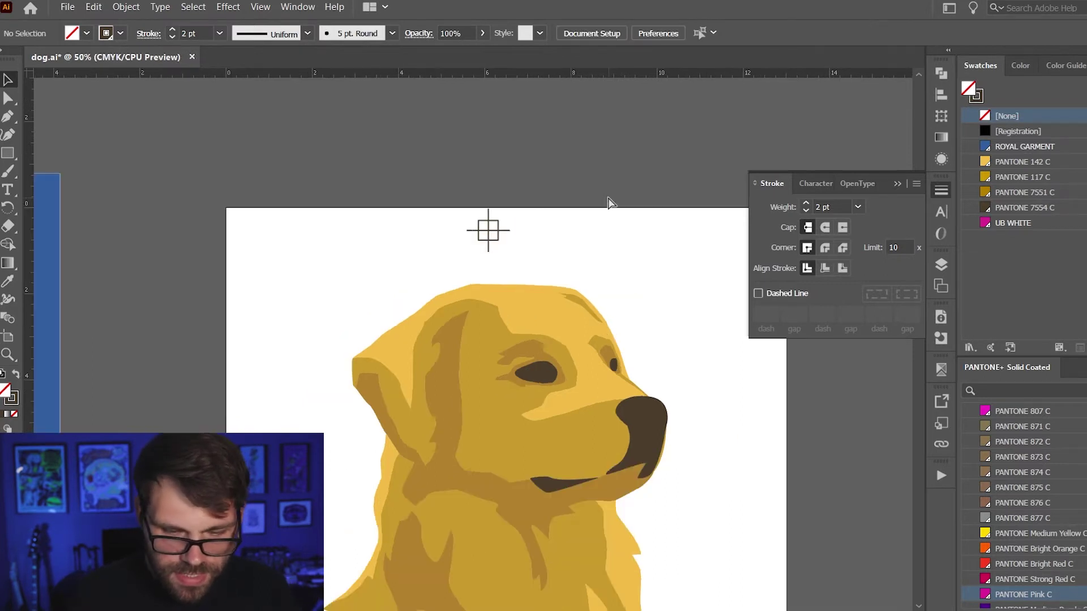
{"action": "left_click", "coordinate": [490, 231]}
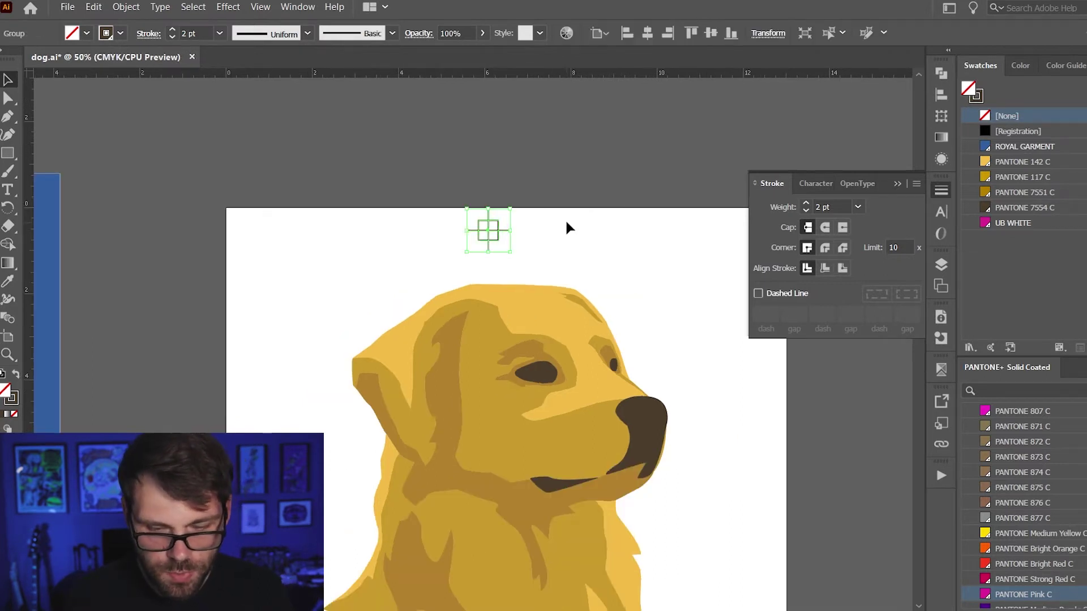
{"action": "left_click", "coordinate": [647, 34]}
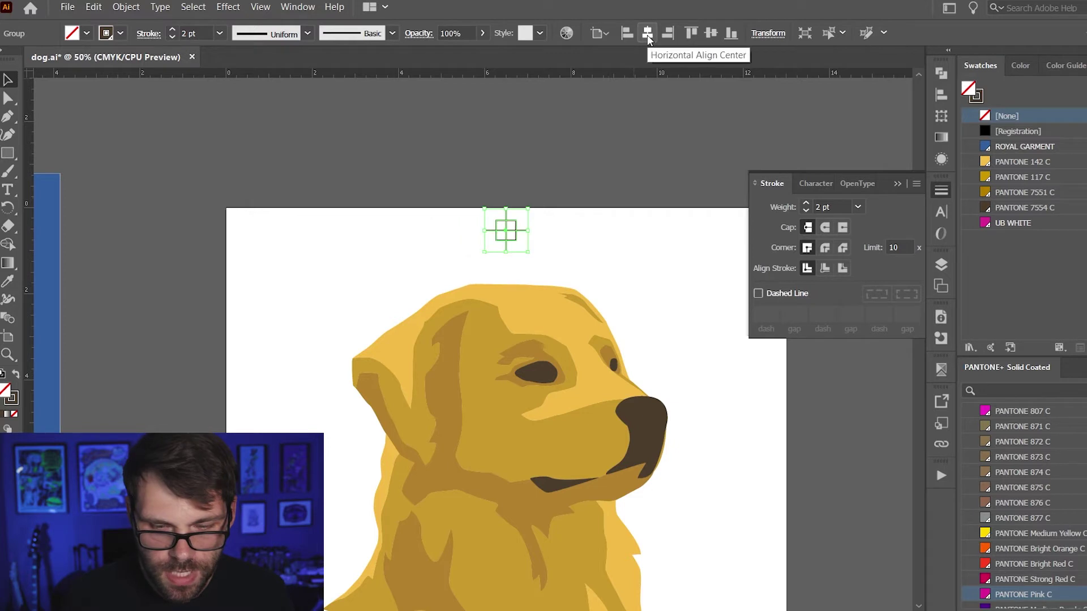
{"action": "left_click", "coordinate": [693, 34]}
{"action": "left_click", "coordinate": [518, 185]}
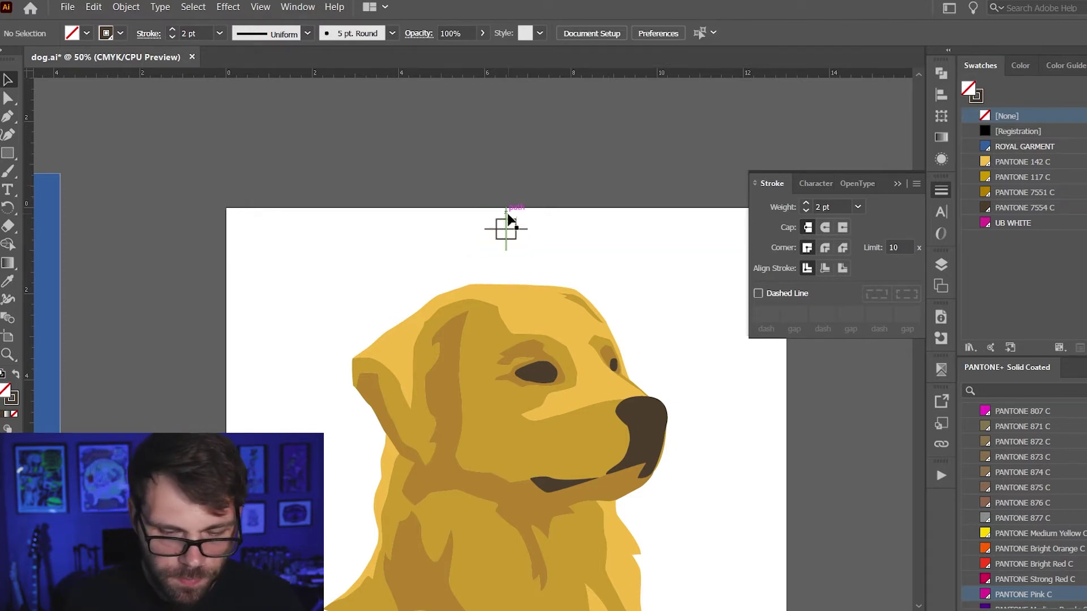
- Paste a copy of the registration mark in front and shift it down below the dog
{"action": "left_click", "coordinate": [510, 241]}
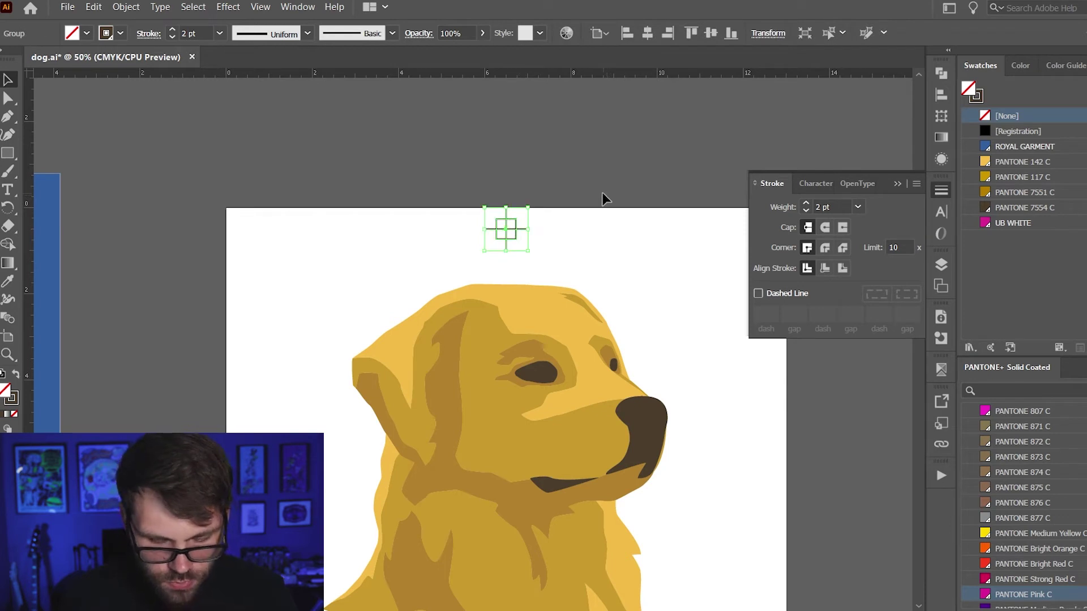
{"action": "key", "text": "ctrl+minus"}
{"action": "key", "text": "ctrl+minus"}
{"action": "left_click_drag", "start_coordinate": [514, 361], "coordinate": [512, 213]}
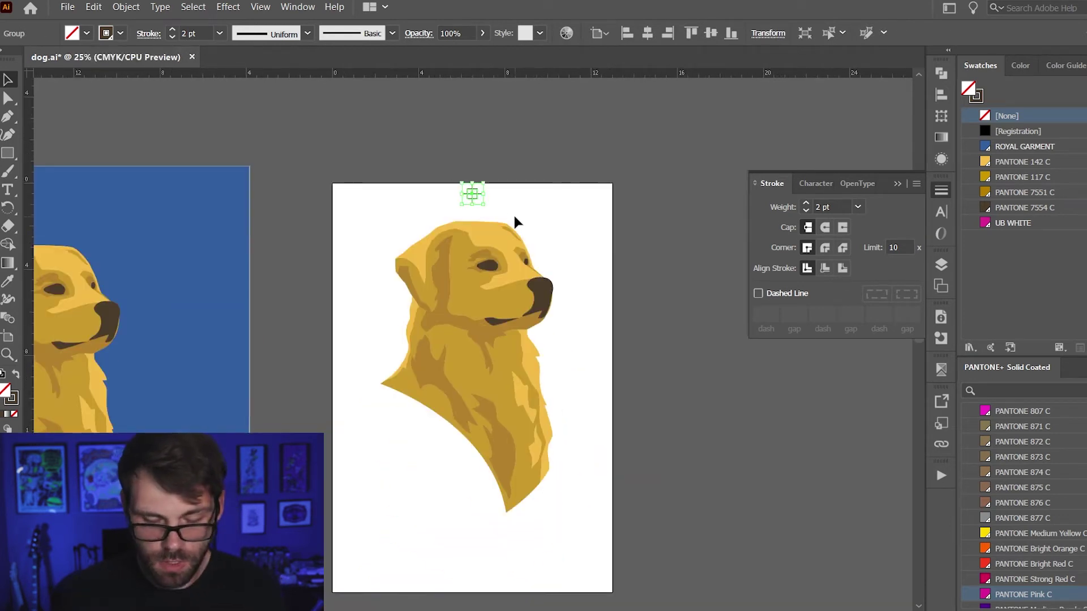
{"action": "key", "text": "ctrl+c"}
{"action": "key", "text": "ctrl+f"}
{"action": "key", "text": "shift+Down"}
{"action": "key", "text": "shift+Down"}
{"action": "key", "text": "shift+Down"}
{"action": "key", "text": "shift+Down"}
{"action": "key", "text": "shift+Down"}
{"action": "key", "text": "shift+Down"}
{"action": "key", "text": "shift+Down"}
{"action": "key", "text": "shift+Down"}
{"action": "key", "text": "shift+Down"}
{"action": "key", "text": "shift+Down"}
{"action": "key", "text": "shift+Down"}
{"action": "key", "text": "shift+Down"}
{"action": "key", "text": "shift+Down"}
{"action": "key", "text": "shift+Down"}
{"action": "key", "text": "shift+Down"}
{"action": "key", "text": "shift+Down"}
{"action": "key", "text": "shift+Down"}
{"action": "key", "text": "shift+Down"}
{"action": "key", "text": "shift+Down"}
{"action": "key", "text": "shift+Down"}
{"action": "key", "text": "shift+Down"}
{"action": "key", "text": "shift+Down"}
{"action": "key", "text": "shift+Down"}
{"action": "key", "text": "shift+Down"}
{"action": "key", "text": "shift+Down"}
{"action": "key", "text": "shift+Down"}
{"action": "key", "text": "shift+Down"}
{"action": "key", "text": "shift+Down"}
{"action": "key", "text": "shift+Down"}
{"action": "key", "text": "shift+Down"}
{"action": "key", "text": "shift+Down"}
{"action": "key", "text": "shift+Down"}
{"action": "key", "text": "shift+Down"}
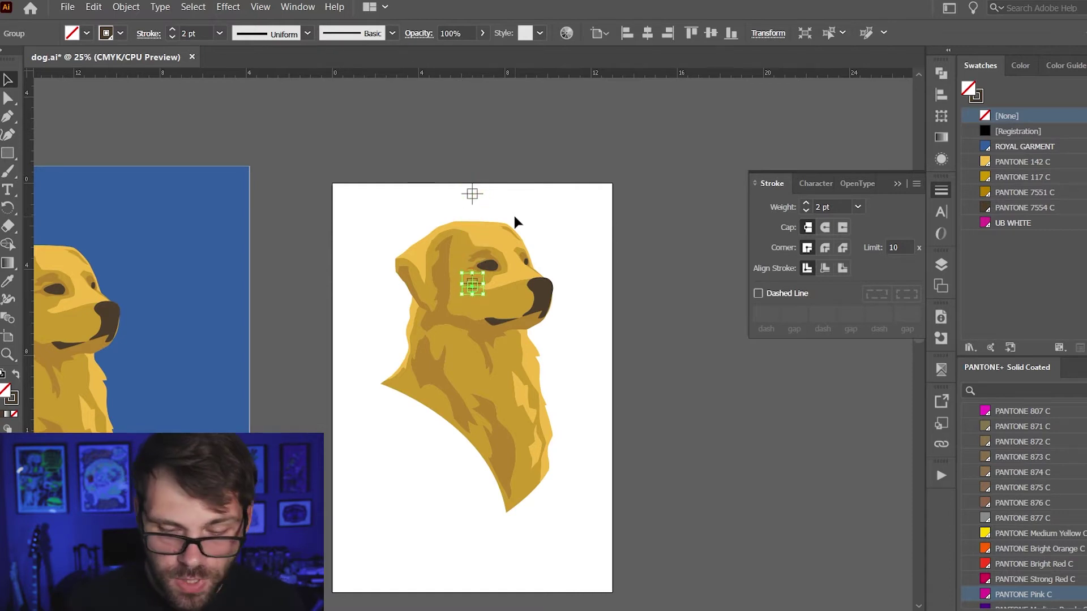
{"action": "key", "text": "shift+Down"}
{"action": "key", "text": "shift+Down"}
{"action": "key", "text": "shift+Down"}
{"action": "key", "text": "shift+Down"}
{"action": "key", "text": "shift+Down"}
{"action": "key", "text": "shift+Down"}
{"action": "key", "text": "shift+Down"}
{"action": "key", "text": "shift+Down"}
{"action": "key", "text": "shift+Down"}
{"action": "key", "text": "shift+Down"}
{"action": "key", "text": "shift+Down"}
{"action": "key", "text": "shift+Down"}
{"action": "key", "text": "shift+Down"}
{"action": "key", "text": "shift+Down"}
{"action": "key", "text": "shift+Down"}
{"action": "key", "text": "shift+Down"}
{"action": "key", "text": "shift+Down"}
{"action": "key", "text": "shift+Down"}
{"action": "key", "text": "shift+Down"}
{"action": "key", "text": "shift+Down"}
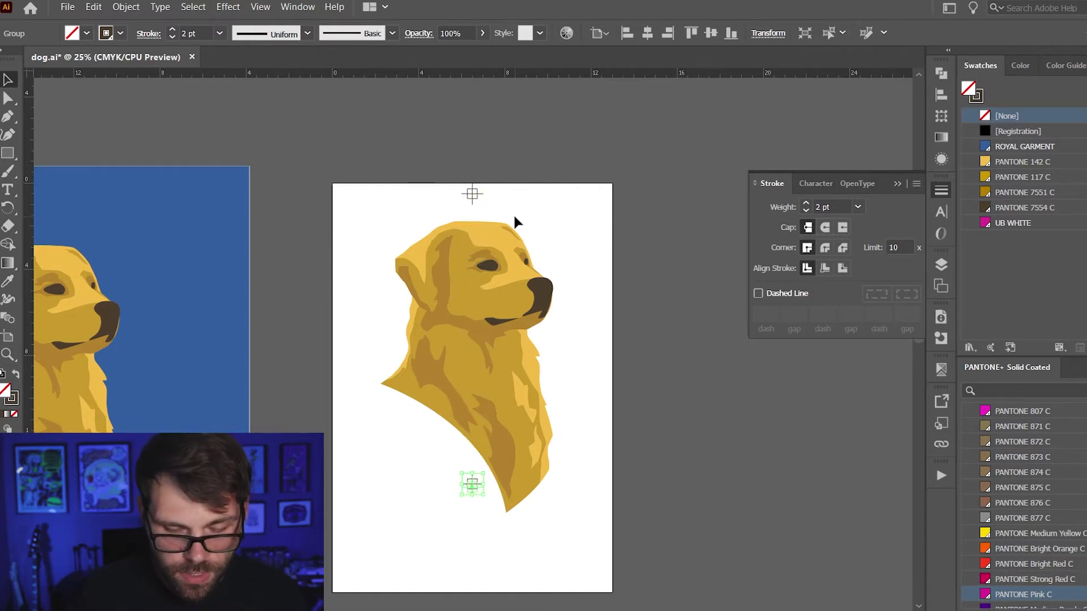
- Duplicate the top registration mark and nudge the copy to the artboard's top-right corner
{"action": "left_click", "coordinate": [473, 193]}
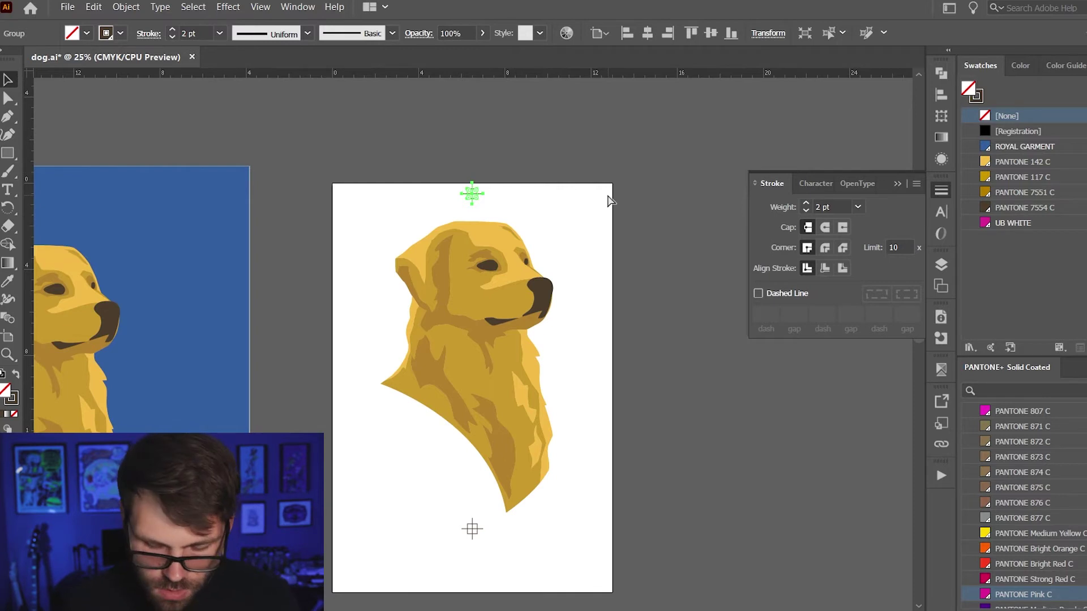
{"action": "key", "text": "alt+shift+Right"}
{"action": "key", "text": "shift+Right"}
{"action": "key", "text": "shift+Right"}
{"action": "key", "text": "shift+Right"}
{"action": "key", "text": "shift+Right"}
{"action": "key", "text": "shift+Right"}
{"action": "key", "text": "shift+Right"}
{"action": "key", "text": "shift+Right"}
{"action": "key", "text": "shift+Right"}
{"action": "key", "text": "shift+Right"}
{"action": "key", "text": "shift+Right"}
{"action": "key", "text": "shift+Right"}
{"action": "key", "text": "shift+Right"}
{"action": "key", "text": "shift+Right"}
{"action": "key", "text": "shift+Right"}
{"action": "key", "text": "shift+Right"}
{"action": "key", "text": "shift+Right"}
{"action": "key", "text": "shift+Right"}
{"action": "key", "text": "shift+Right"}
{"action": "key", "text": "shift+Right"}
{"action": "key", "text": "shift+Right"}
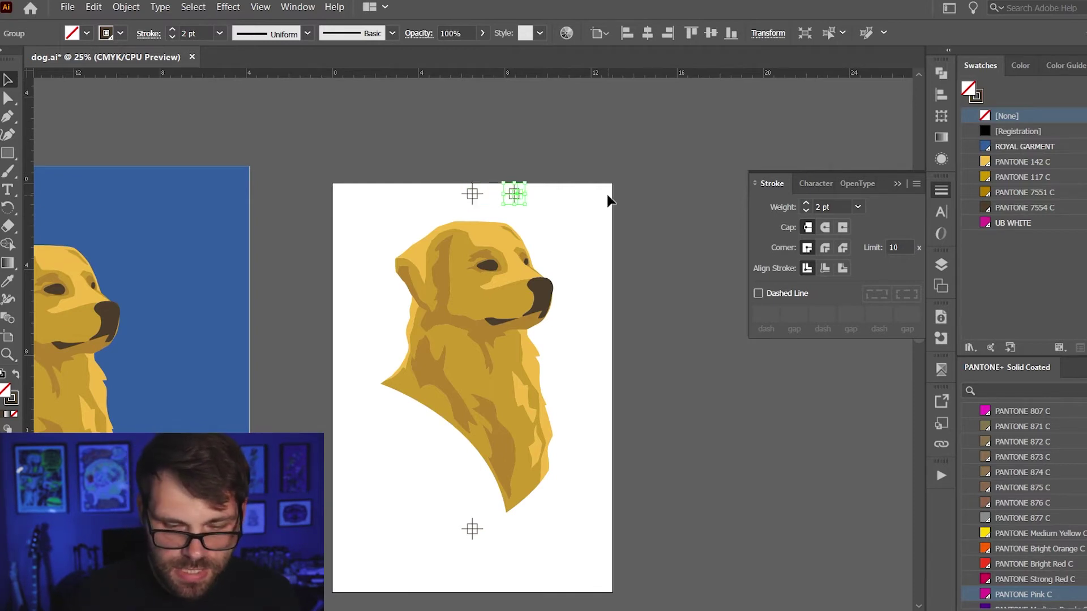
{"action": "key", "text": "shift+Right"}
{"action": "key", "text": "shift+Right"}
{"action": "key", "text": "shift+Right"}
{"action": "key", "text": "shift+Right"}
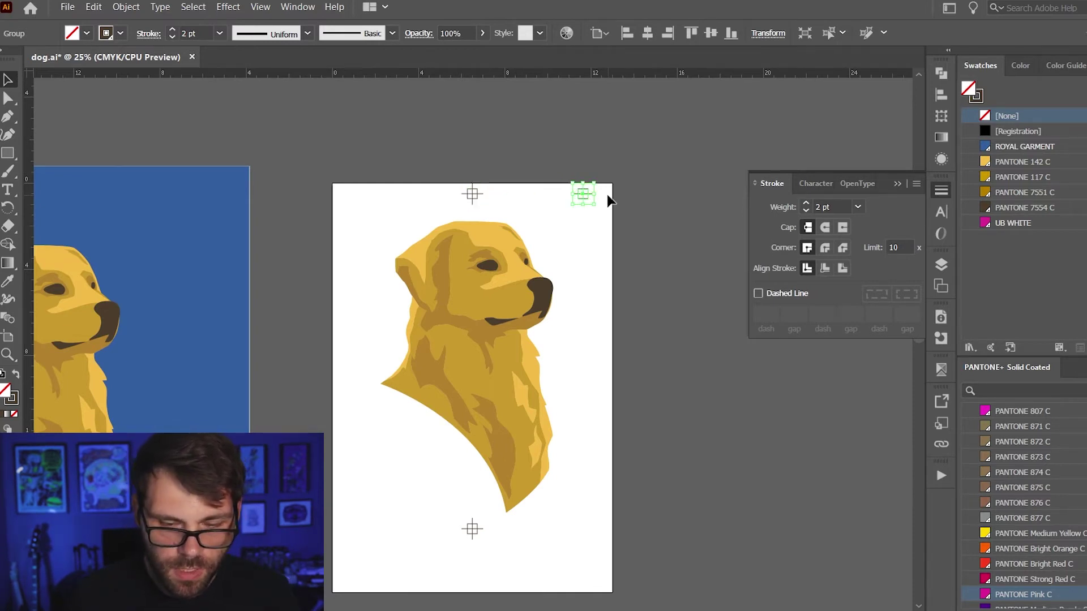
{"action": "left_click", "coordinate": [660, 192]}
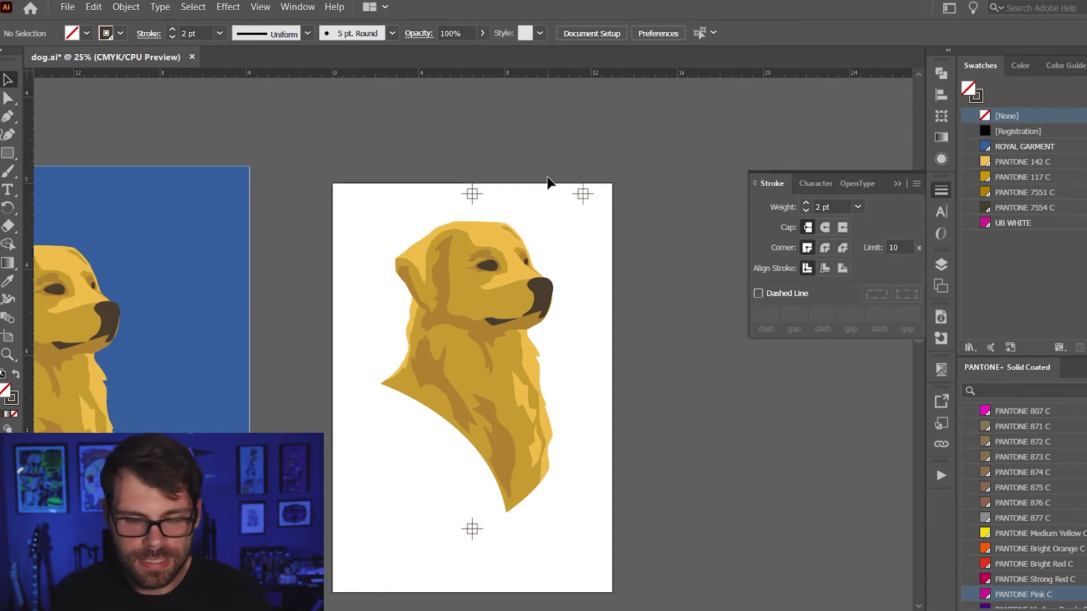
- Drag a vertical guide from the left ruler to the artboard centre, through the top and bottom crosshairs
{"action": "scroll", "coordinate": [547, 181], "scroll_direction": "up", "scroll_amount": 1}
{"action": "key", "text": "/"}
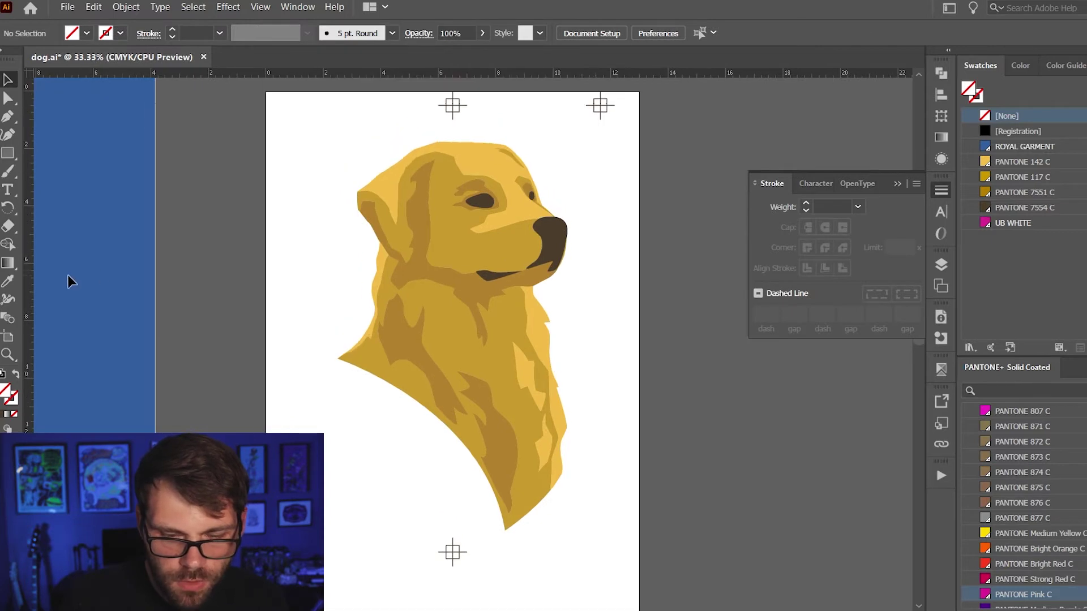
{"action": "left_click_drag", "start_coordinate": [31, 283], "coordinate": [451, 297]}
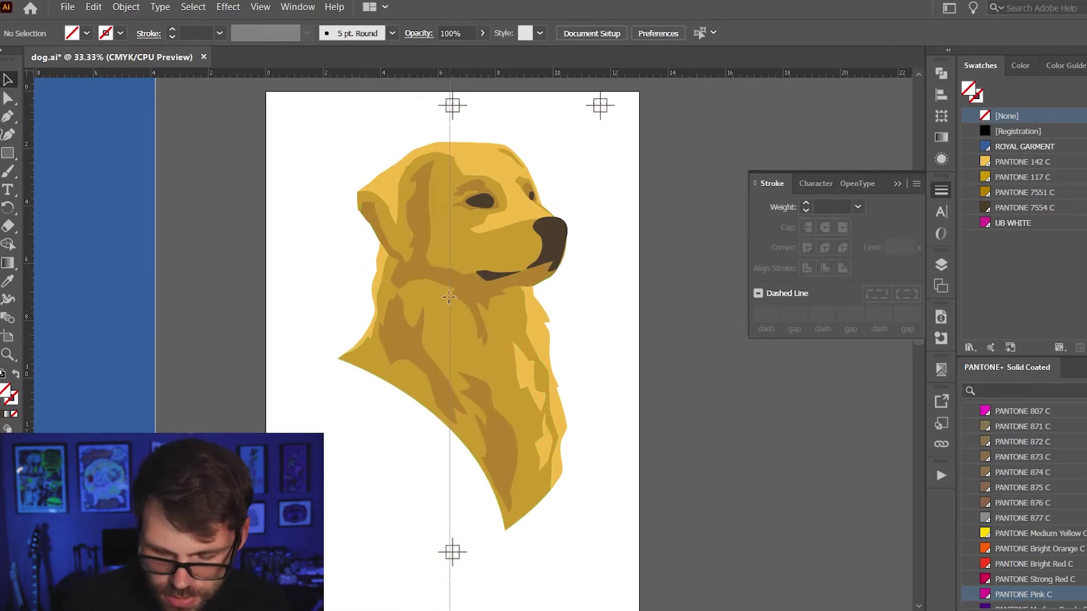
{"action": "left_click", "coordinate": [451, 297]}
{"action": "scroll", "coordinate": [643, 514], "scroll_direction": "up", "scroll_amount": 2}
{"action": "scroll", "coordinate": [582, 447], "scroll_direction": "up", "scroll_amount": 3}
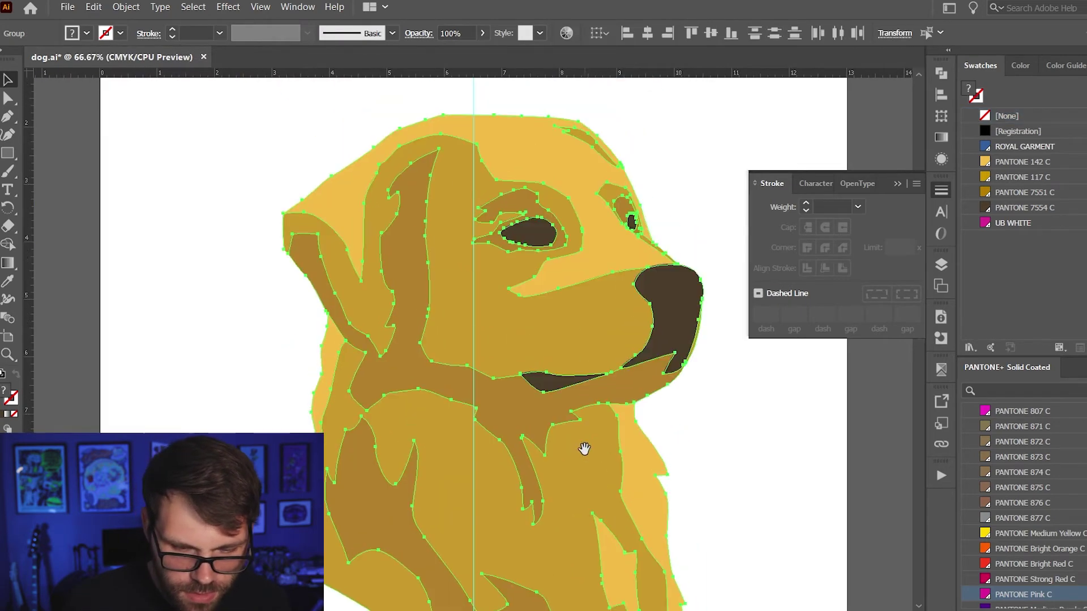
{"action": "key", "text": "v"}
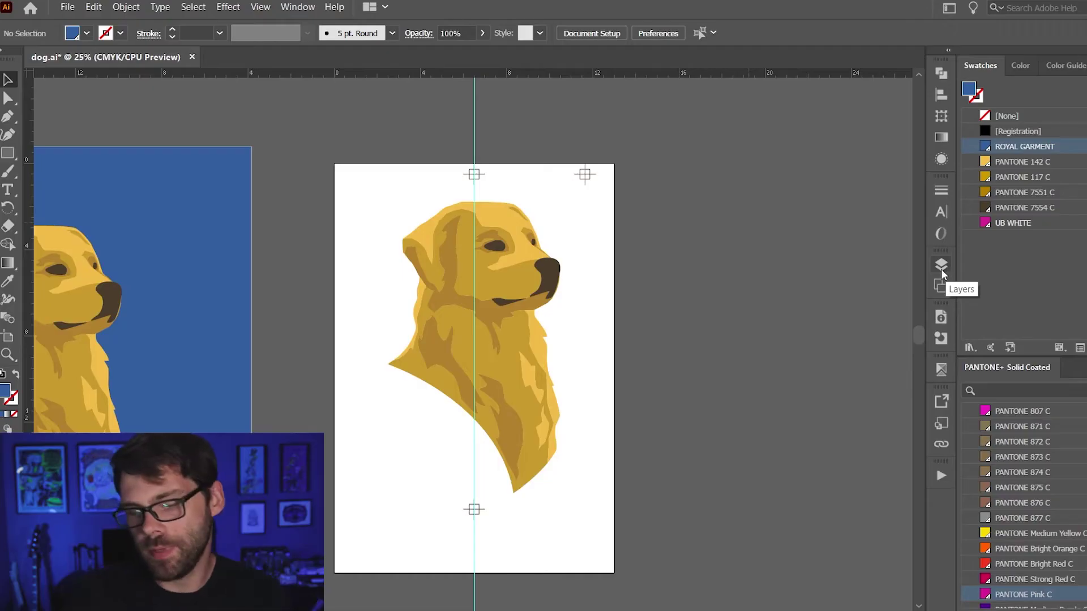
- Add a new layer below SEPS and name it UNDERBASE
{"action": "left_click", "coordinate": [941, 269]}
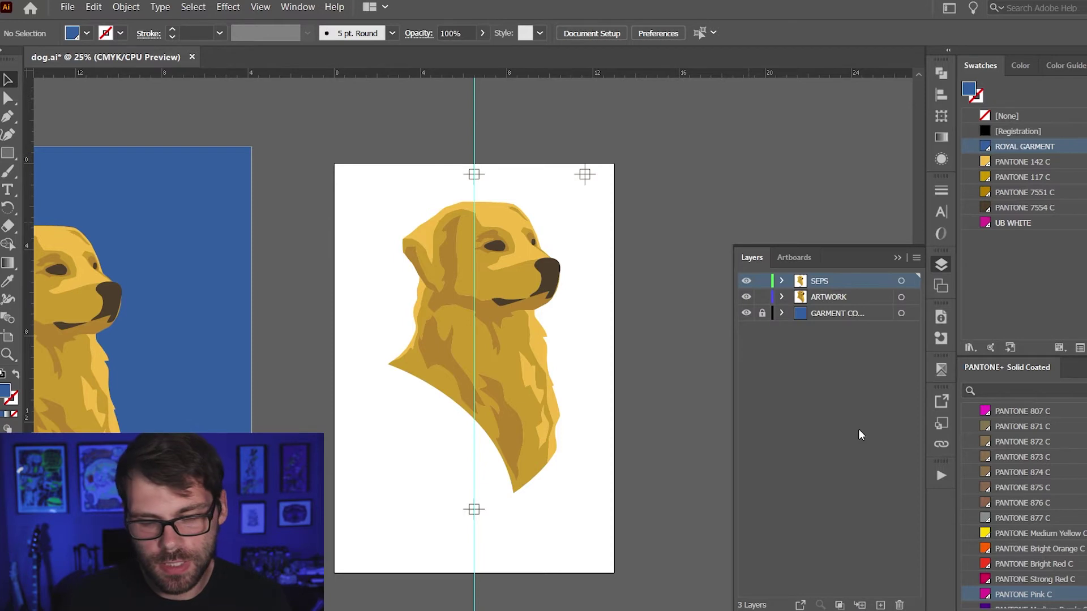
{"action": "left_click", "coordinate": [880, 605]}
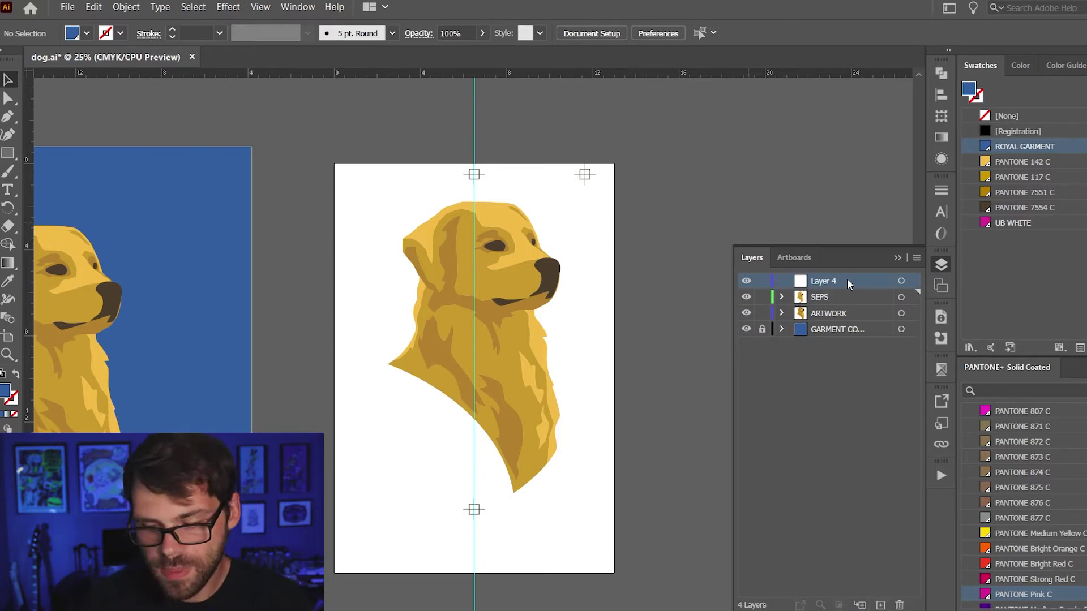
{"action": "left_click_drag", "start_coordinate": [847, 279], "coordinate": [842, 308]}
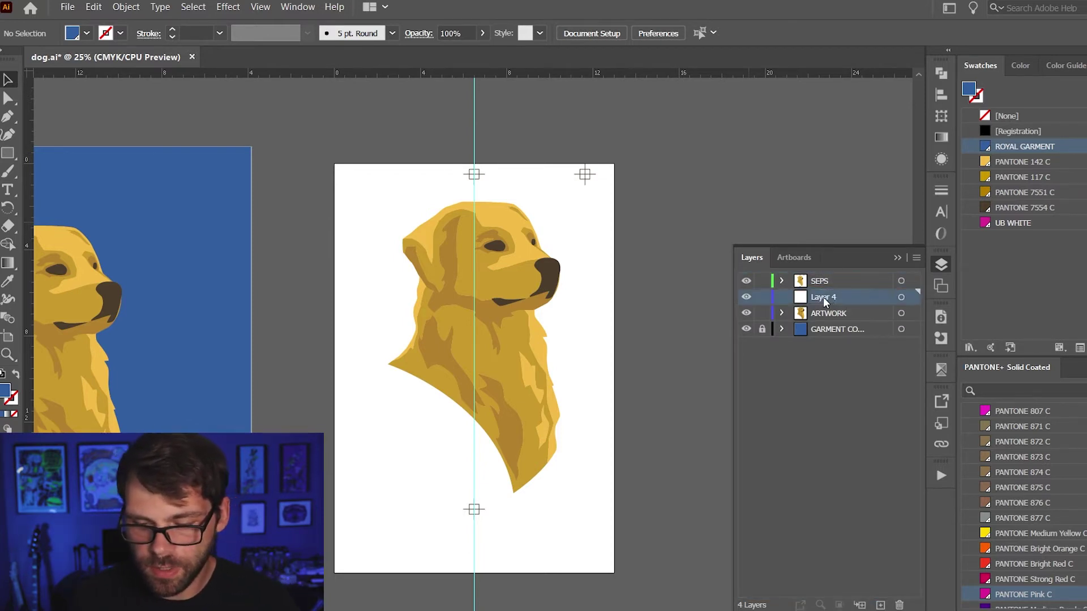
{"action": "double_click", "coordinate": [823, 298]}
{"action": "type", "text": "UNDERBASE"}
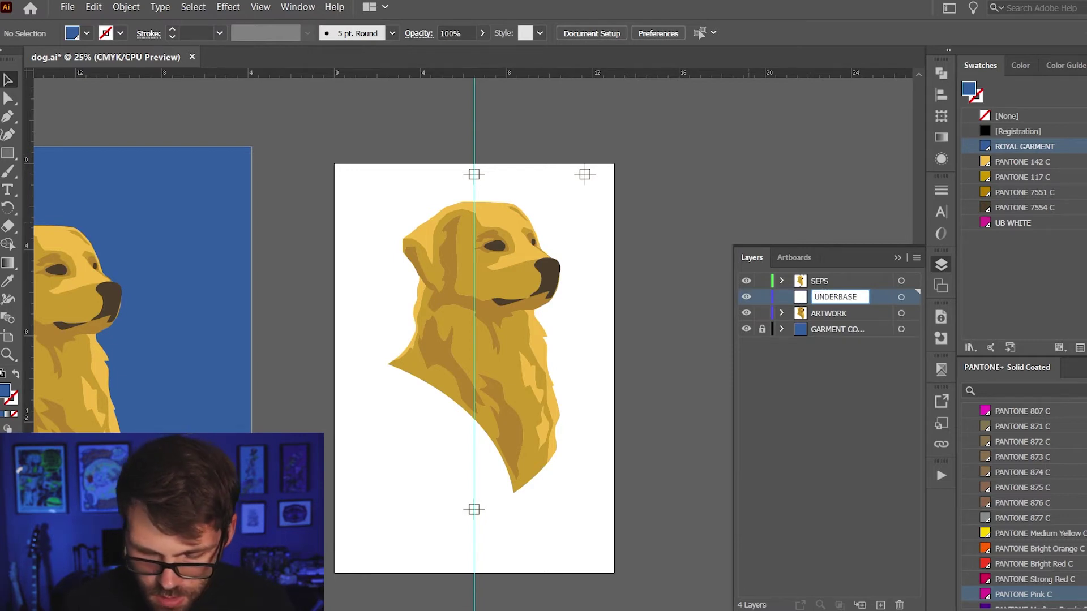
{"action": "key", "text": "Return"}
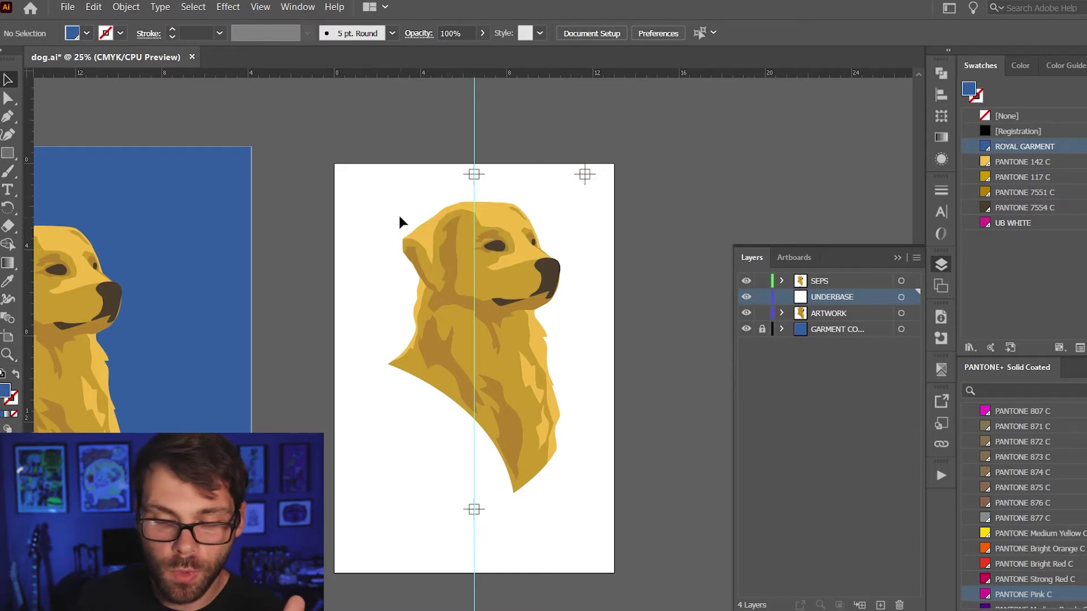
- Copy the whole dog artwork onto UNDERBASE and hide the SEPS layer
{"action": "left_click_drag", "start_coordinate": [397, 193], "coordinate": [592, 479]}
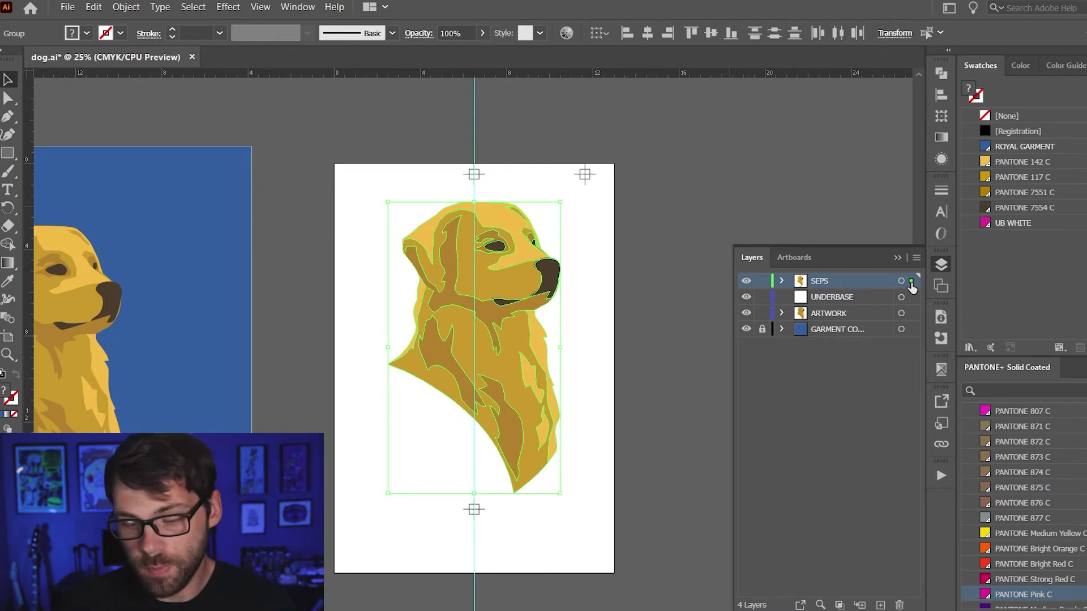
{"action": "left_click_drag", "start_coordinate": [910, 281], "coordinate": [912, 296]}
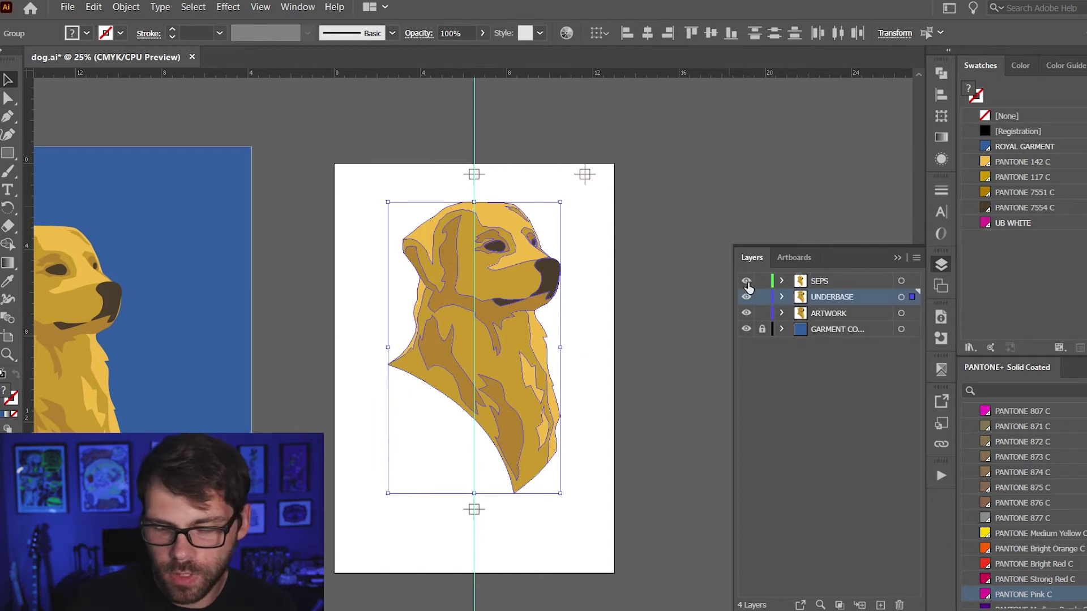
{"action": "left_click", "coordinate": [747, 282]}
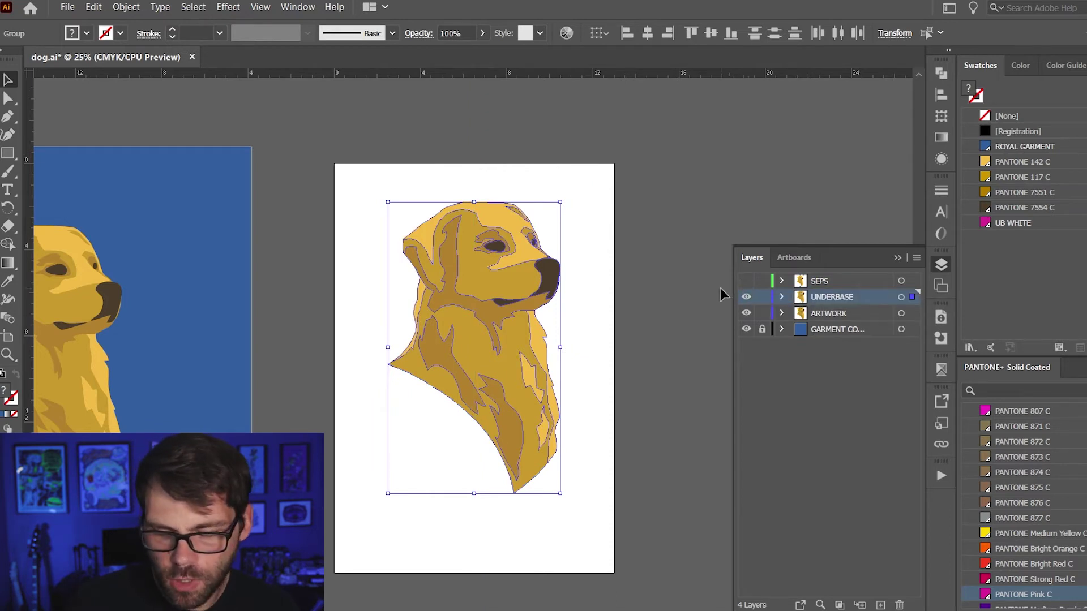
- Unite the dog copy's shapes with Pathfinder, fill the silhouette with UB WHITE, then deselect
{"action": "left_click", "coordinate": [482, 314]}
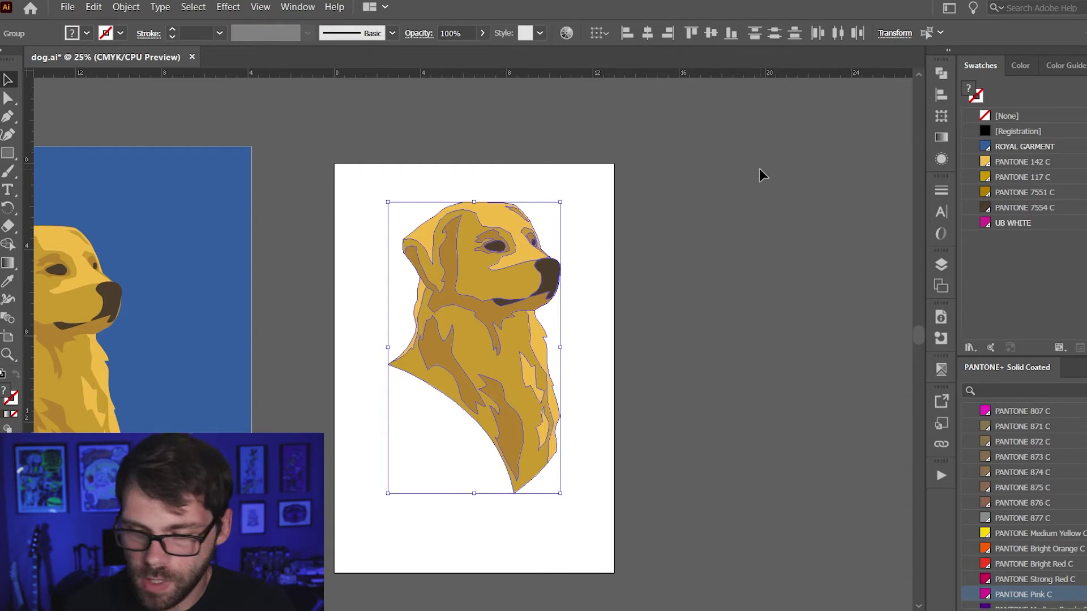
{"action": "left_click", "coordinate": [943, 71]}
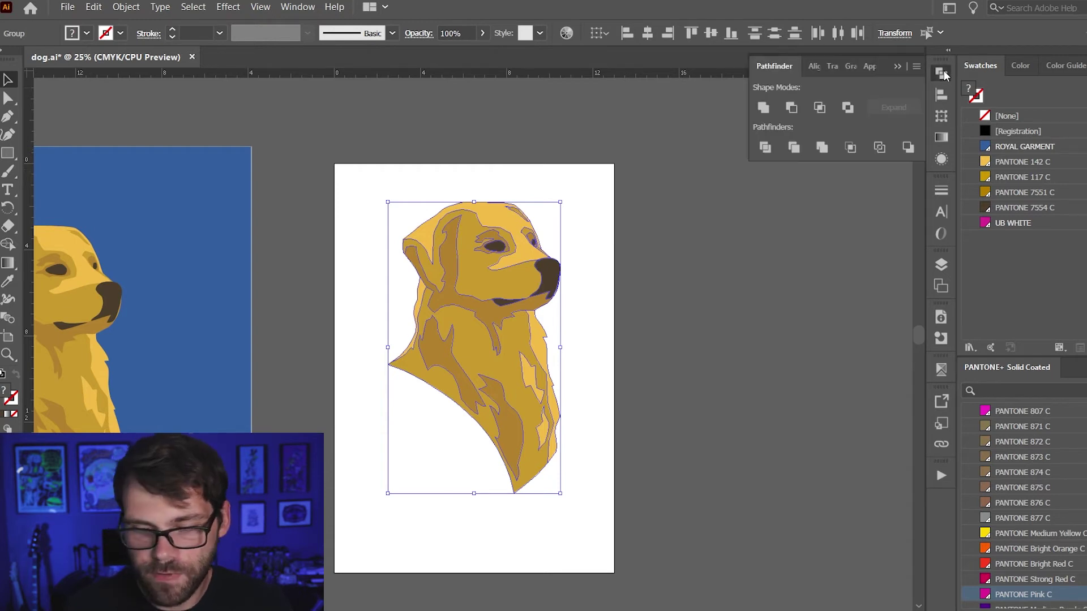
{"action": "left_click", "coordinate": [763, 108]}
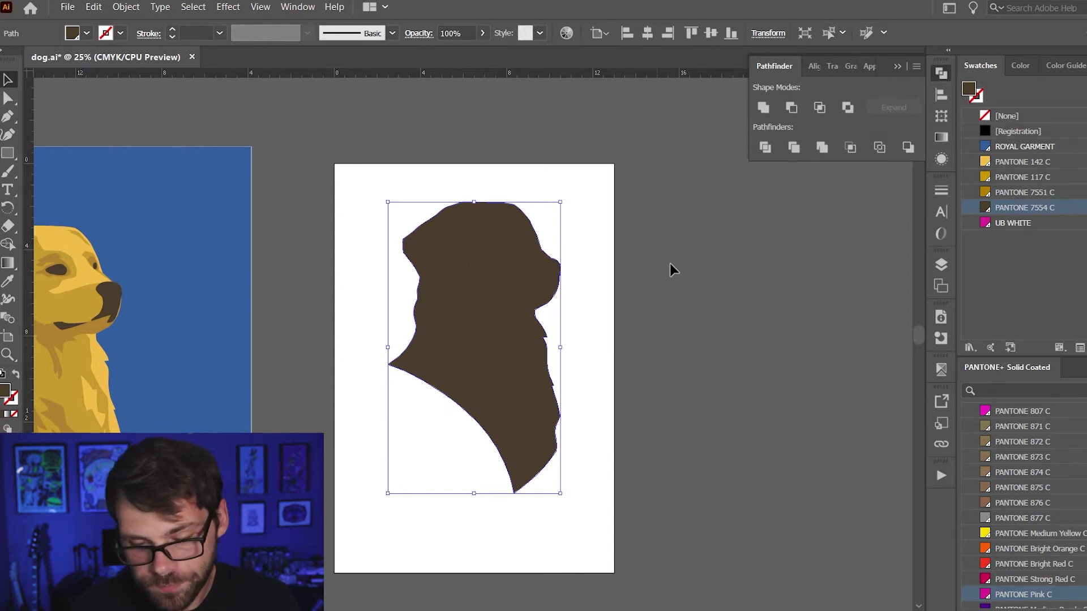
{"action": "left_click", "coordinate": [1028, 225]}
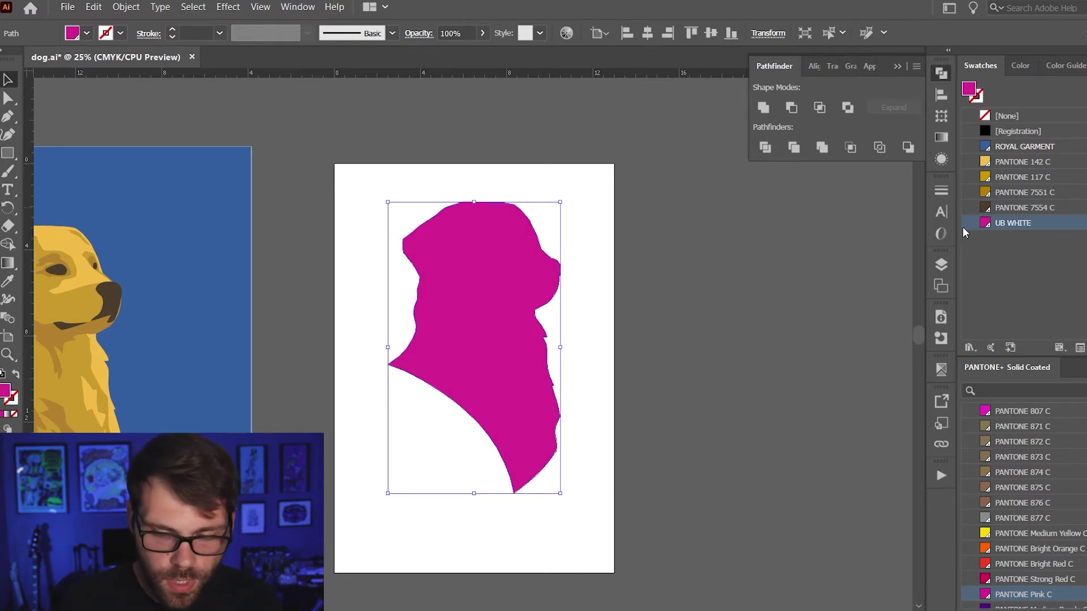
{"action": "left_click", "coordinate": [759, 268]}
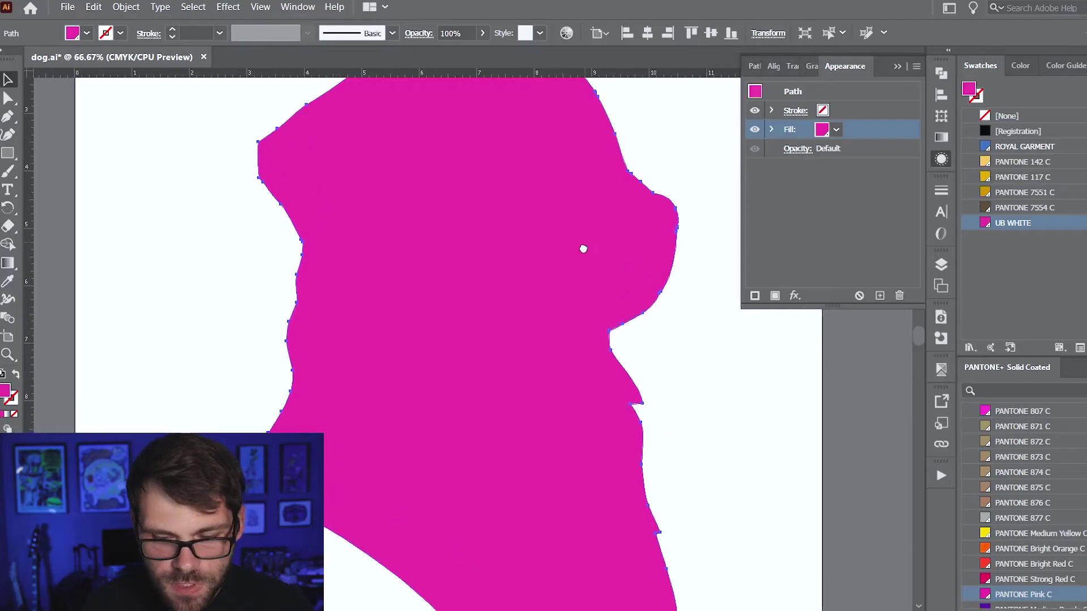
- Add an Offset Path effect to the silhouette with an offset of -.25 pt
{"action": "scroll", "coordinate": [583, 249], "scroll_direction": "up", "scroll_amount": 3}
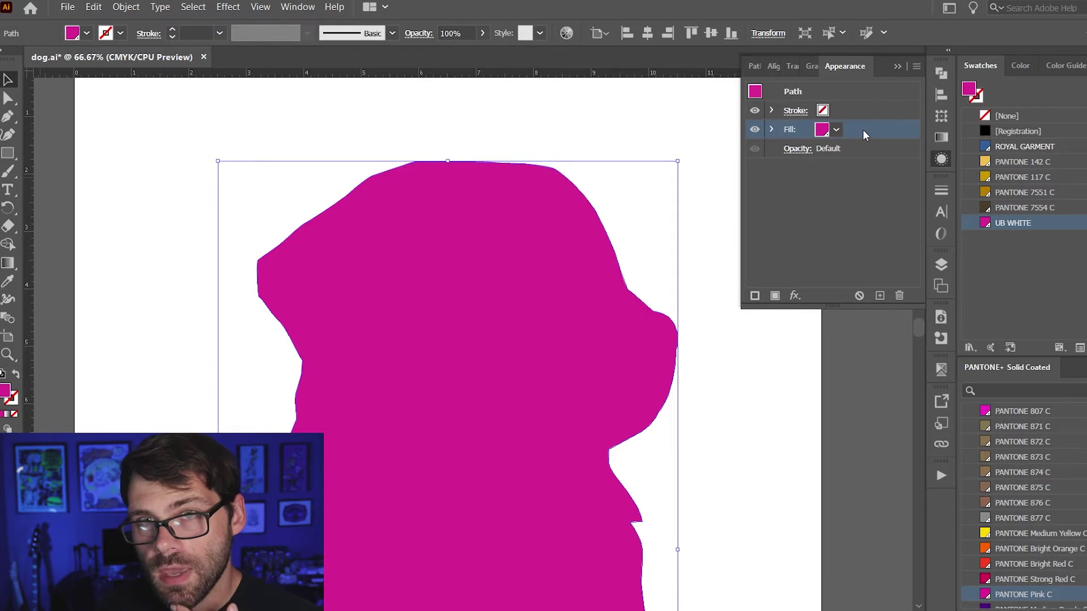
{"action": "left_click", "coordinate": [794, 295]}
{"action": "mouse_move", "coordinate": [866, 376]}
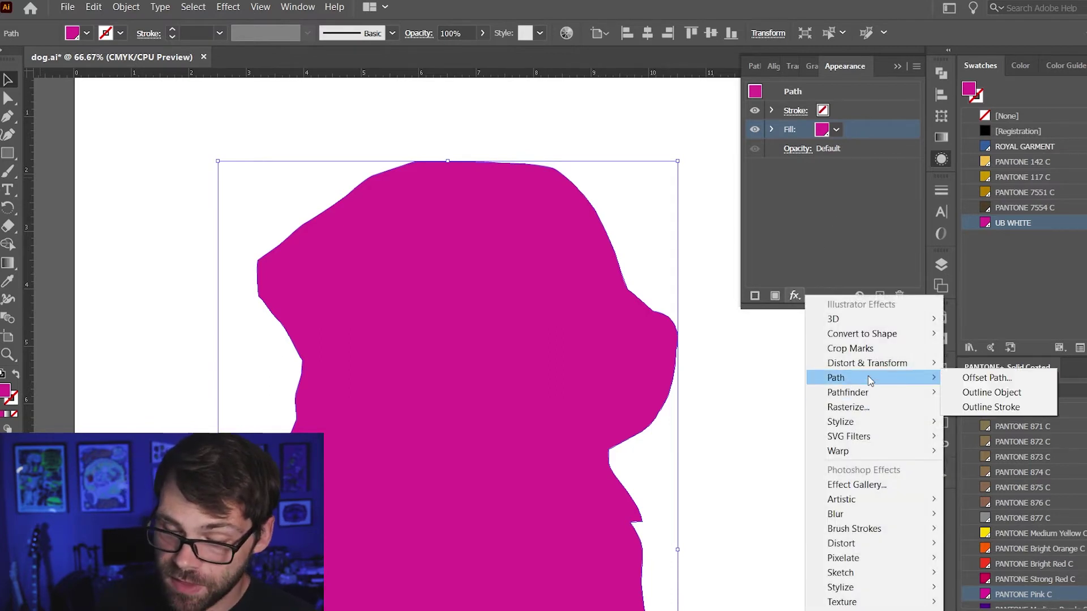
{"action": "left_click", "coordinate": [991, 377]}
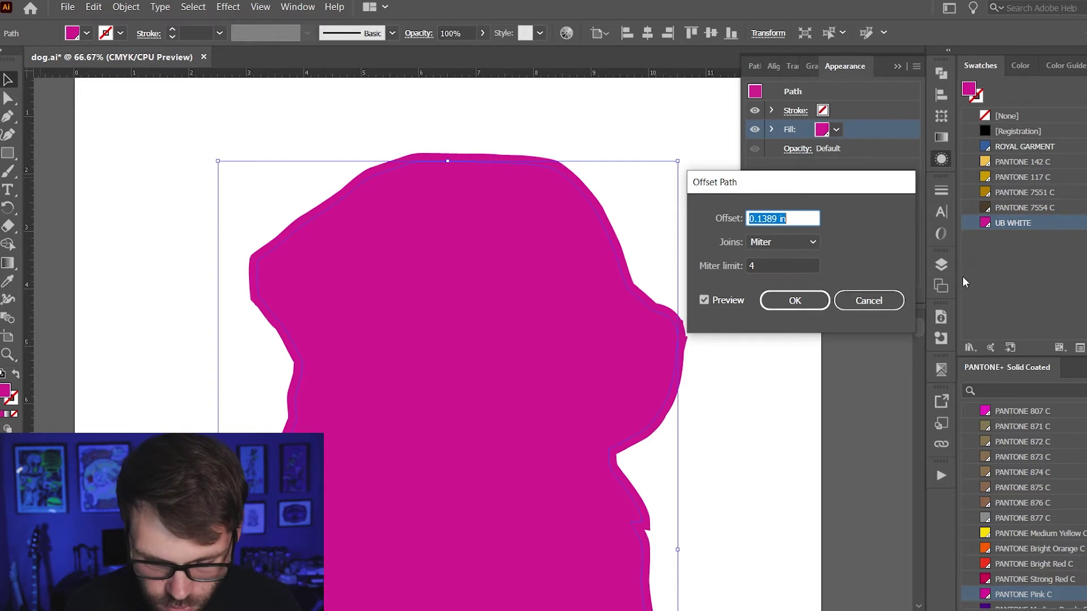
{"action": "type", "text": "-"}
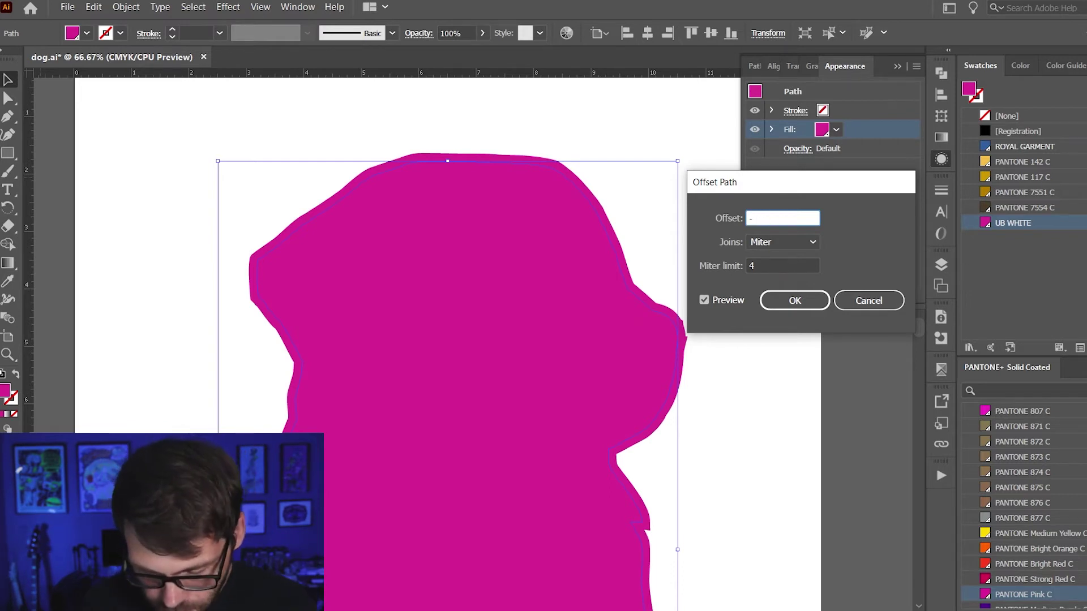
{"action": "type", "text": ".25"}
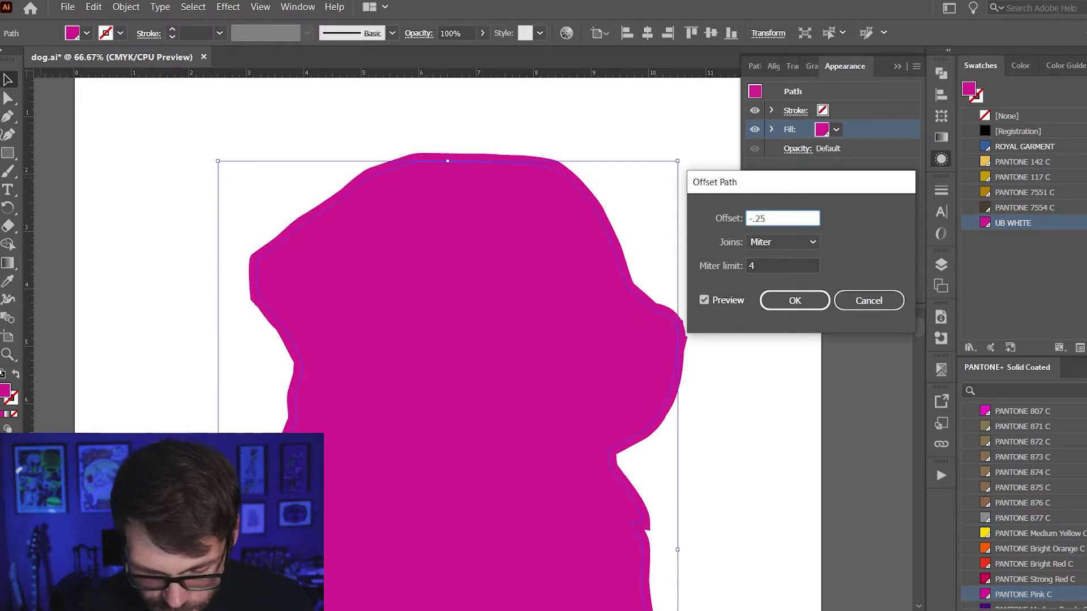
{"action": "type", "text": " PT"}
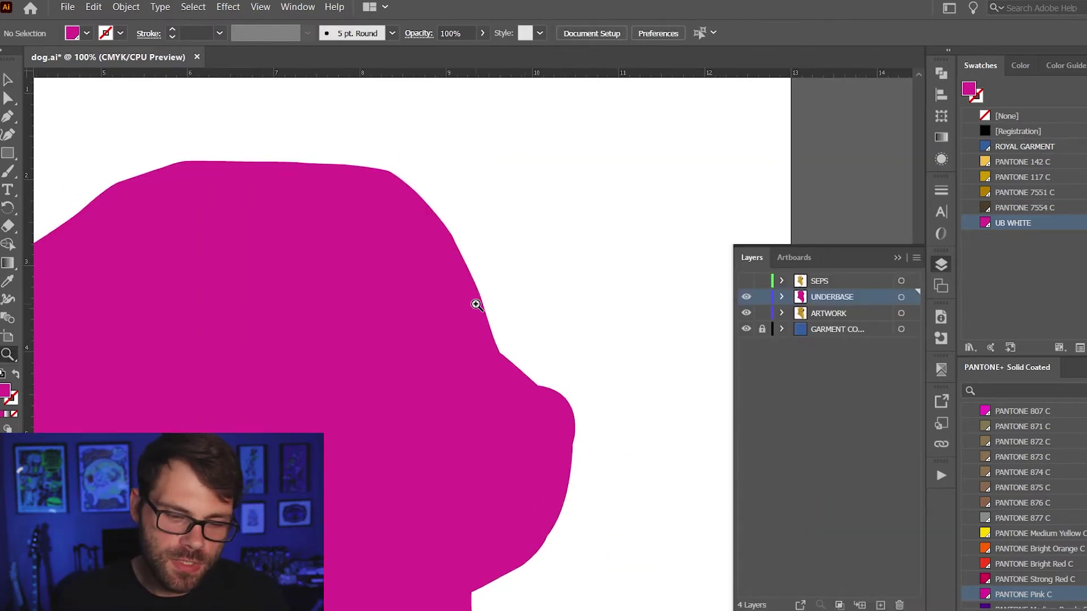
- Zoom in closely on the offset underbase silhouette's edge
{"action": "left_click", "coordinate": [473, 305]}
{"action": "left_click", "coordinate": [461, 308]}
{"action": "left_click", "coordinate": [464, 309]}
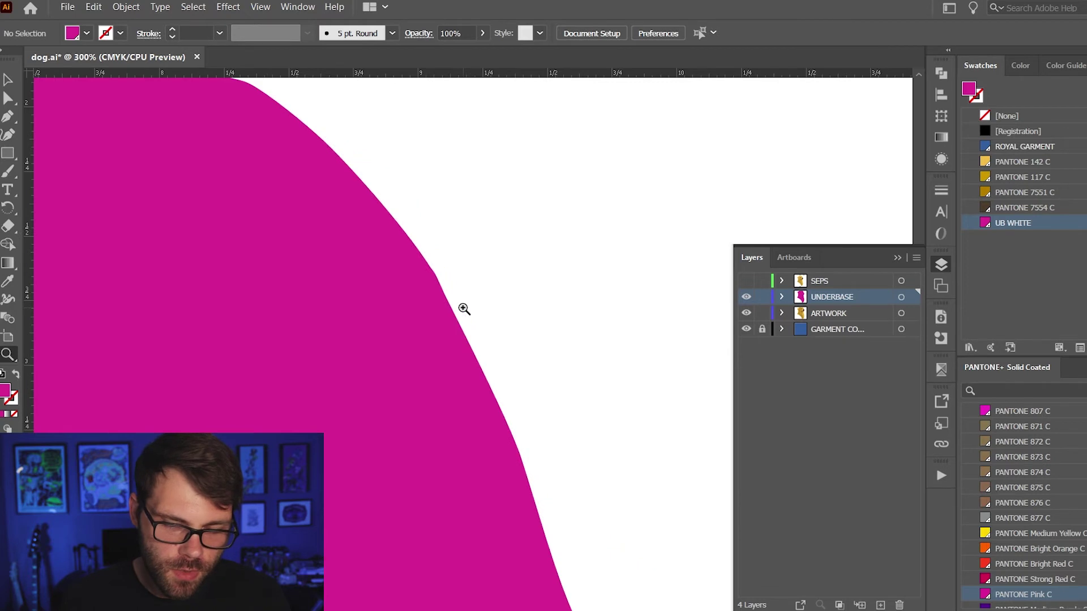
{"action": "left_click", "coordinate": [451, 320]}
{"action": "left_click", "coordinate": [447, 332]}
{"action": "left_click", "coordinate": [507, 320]}
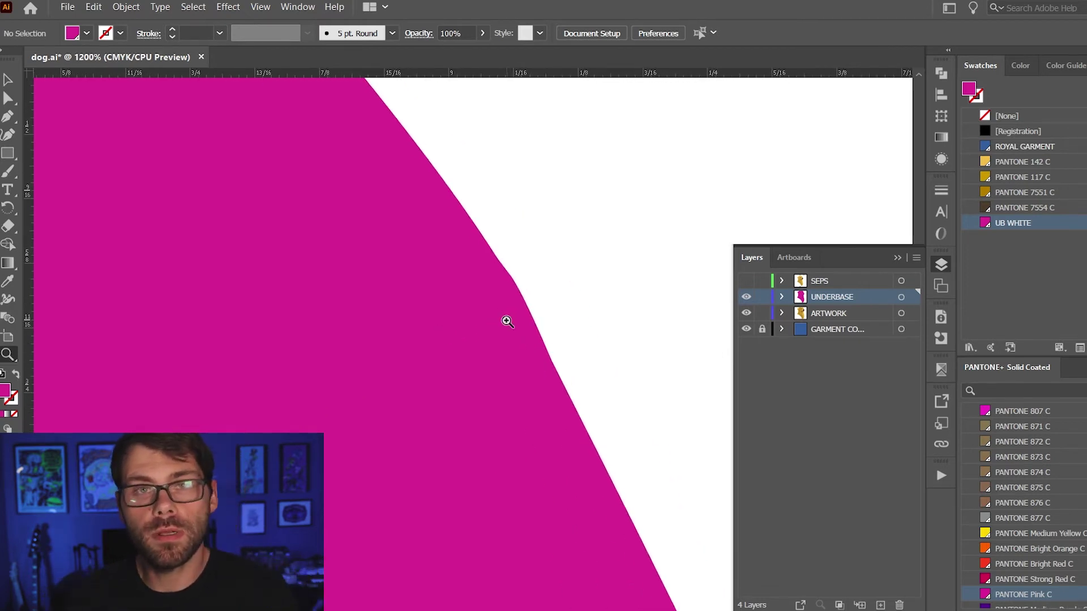
{"action": "left_click", "coordinate": [507, 320], "text": "alt"}
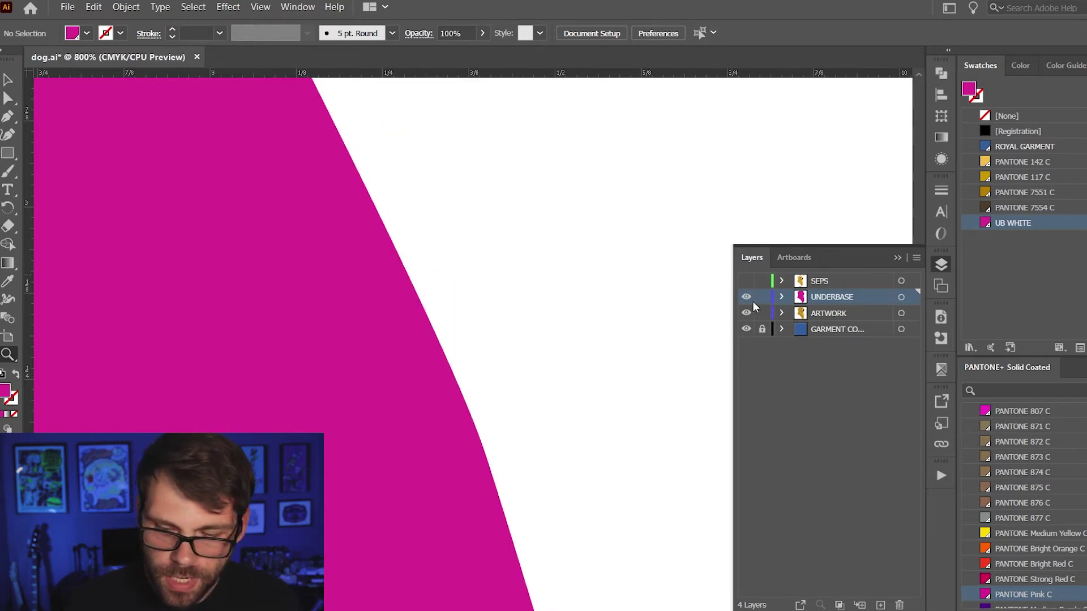
- Toggle SEPS visibility to compare edges, then select the magenta underbase silhouette
{"action": "left_click", "coordinate": [746, 281]}
{"action": "left_click", "coordinate": [746, 281]}
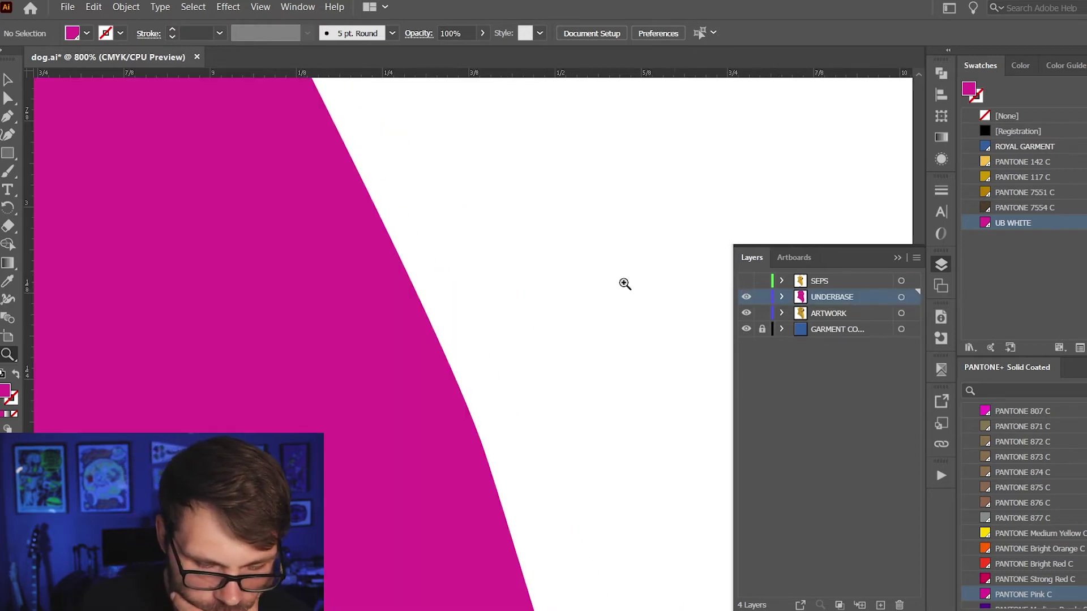
{"action": "left_click", "coordinate": [412, 260]}
{"action": "scroll", "coordinate": [468, 305], "scroll_direction": "up", "scroll_amount": 1}
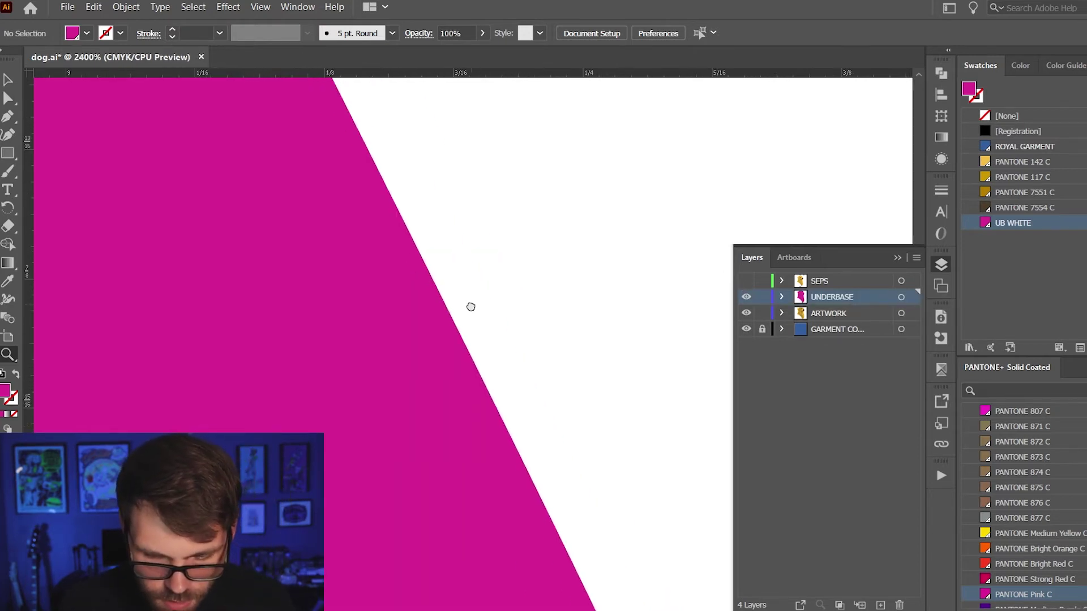
{"action": "left_click", "coordinate": [746, 281]}
{"action": "left_click", "coordinate": [746, 281]}
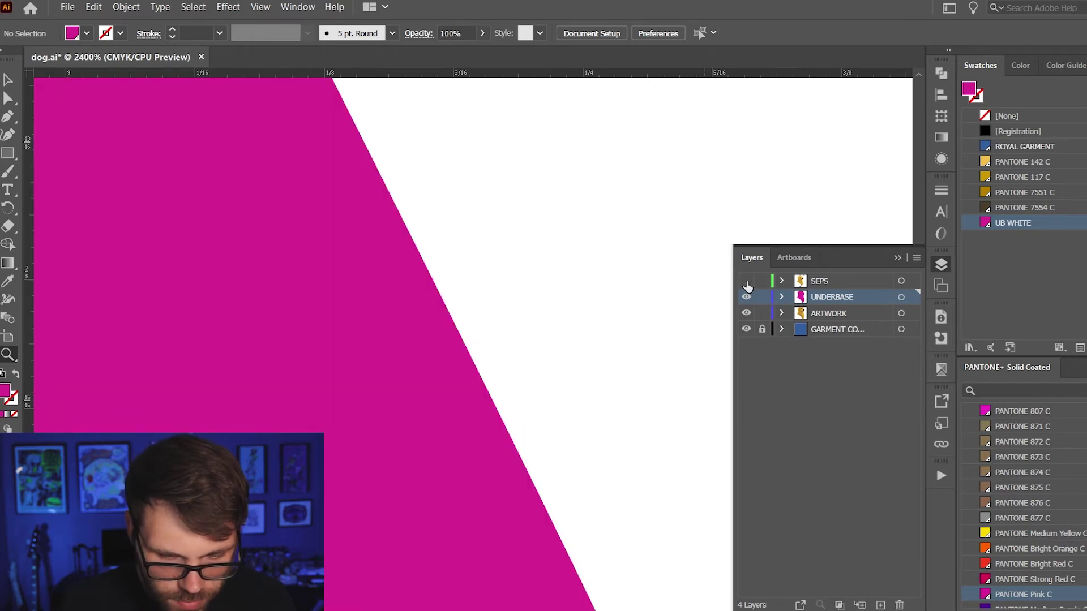
{"action": "left_click", "coordinate": [746, 281]}
{"action": "left_click", "coordinate": [746, 281]}
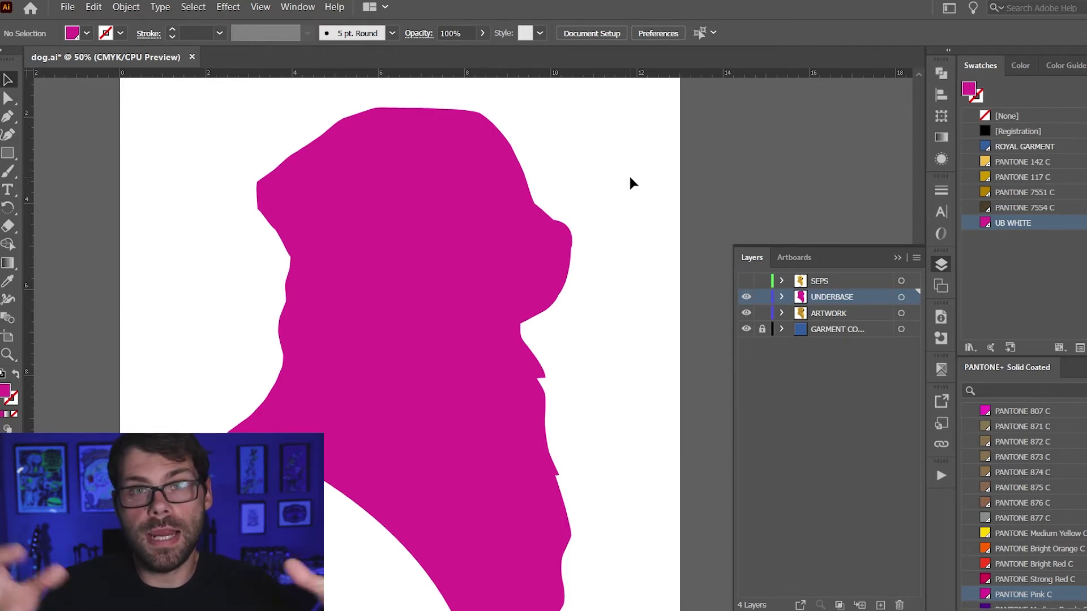
{"action": "left_click", "coordinate": [512, 220]}
{"action": "key", "text": "ctrl+="}
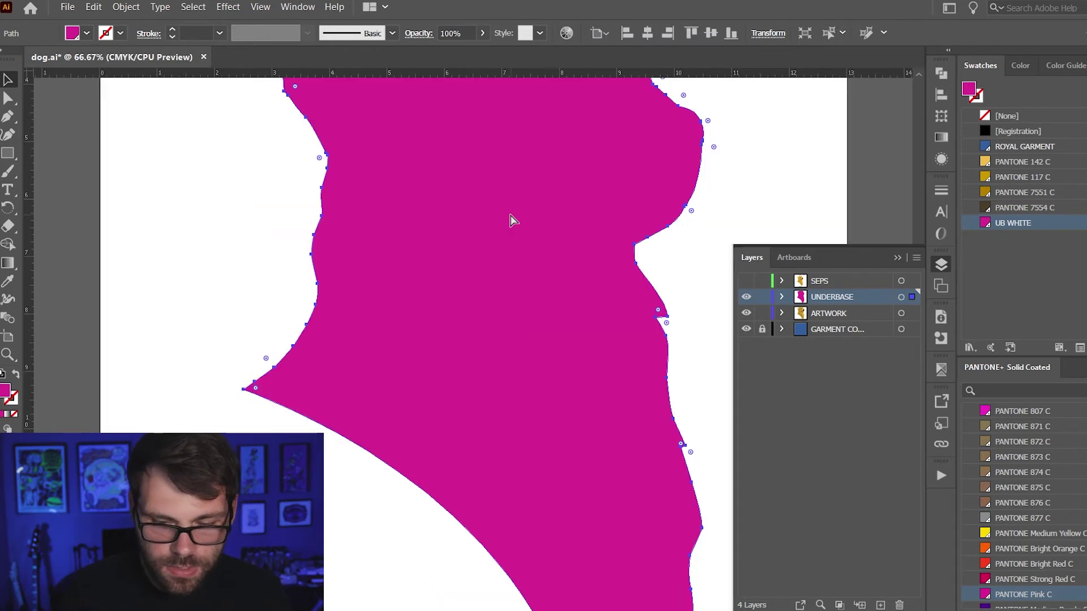
- Give the underbase silhouette a ROYAL GARMENT stroke
{"action": "key", "text": "ctrl+="}
{"action": "scroll", "coordinate": [546, 274], "scroll_direction": "right", "scroll_amount": 5}
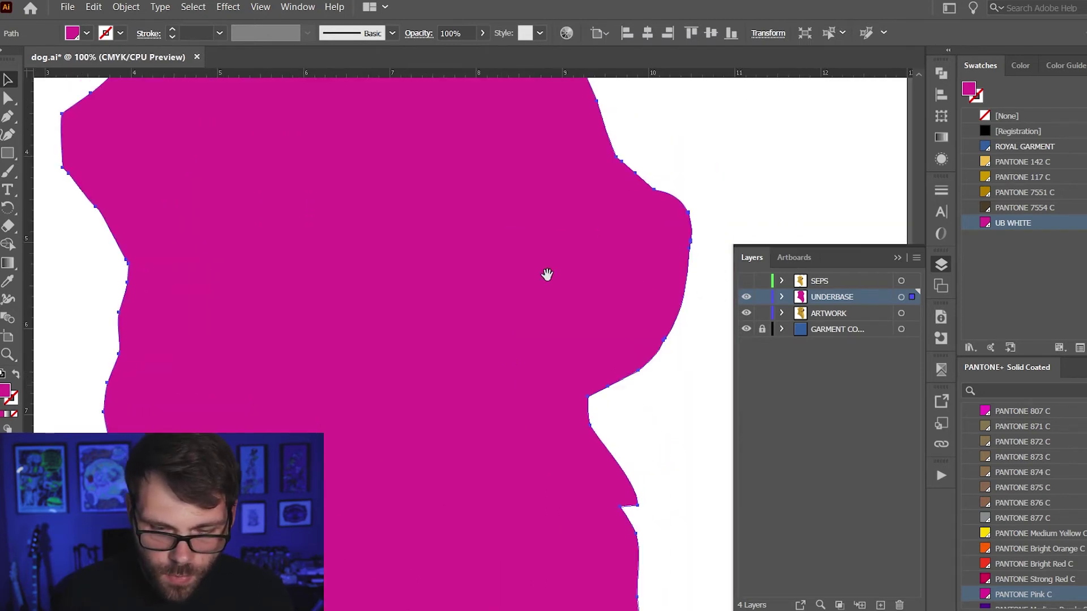
{"action": "left_click", "coordinate": [977, 99]}
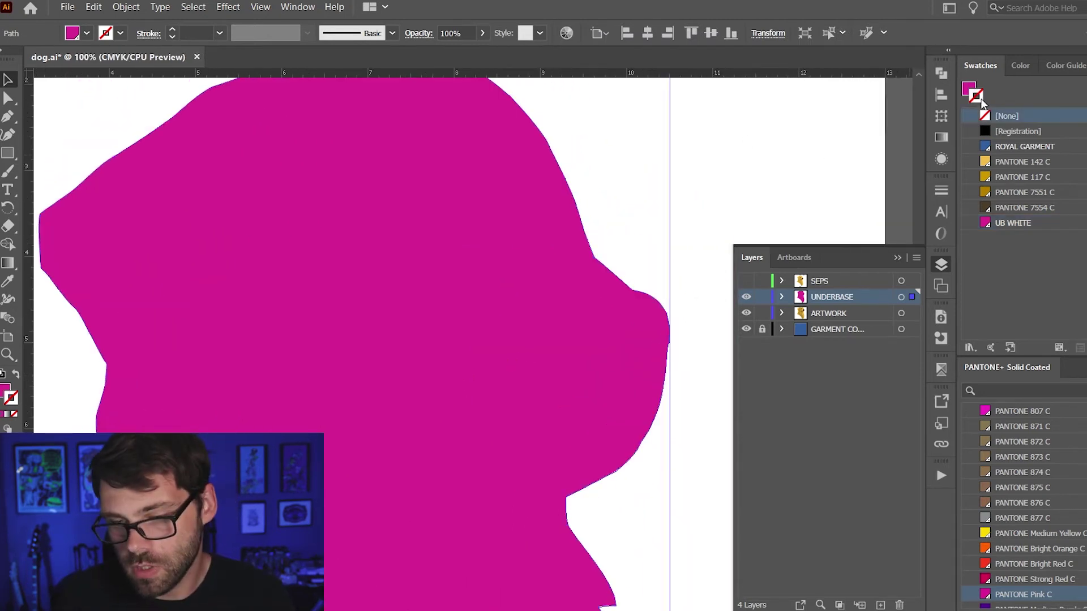
{"action": "left_click", "coordinate": [1013, 150]}
- Set the stroke weight to 0.25 pt aligned to the inside, then check the edge
{"action": "left_click", "coordinate": [940, 190]}
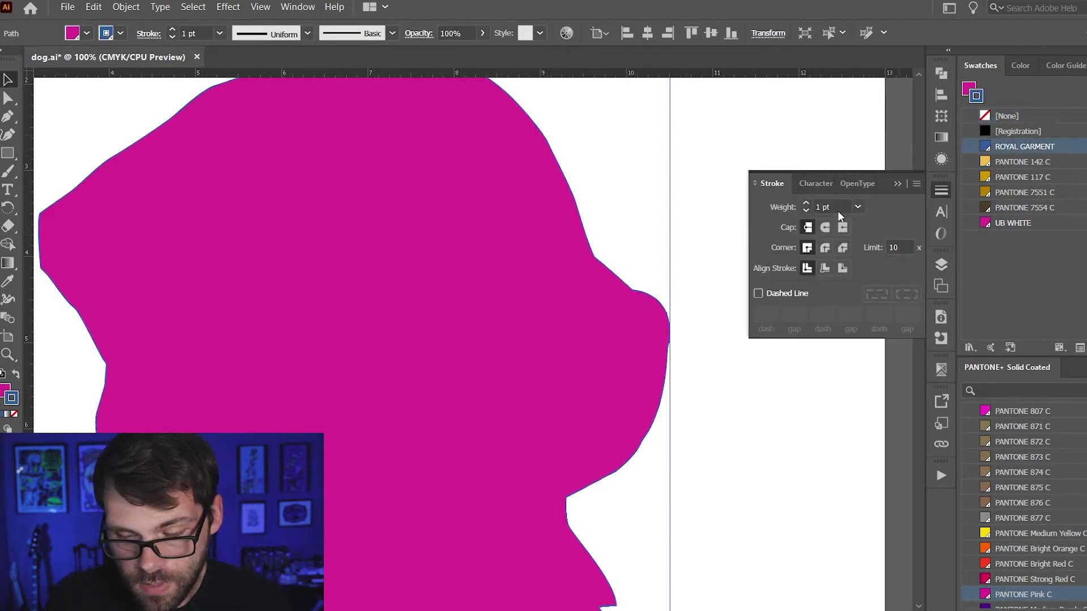
{"action": "double_click", "coordinate": [837, 208]}
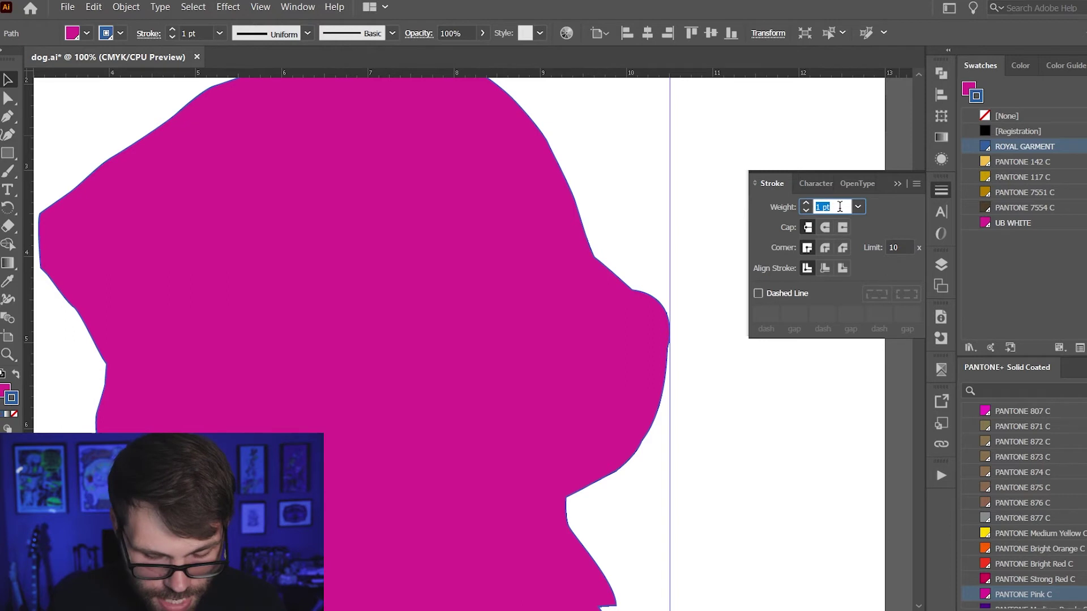
{"action": "type", "text": ".5"}
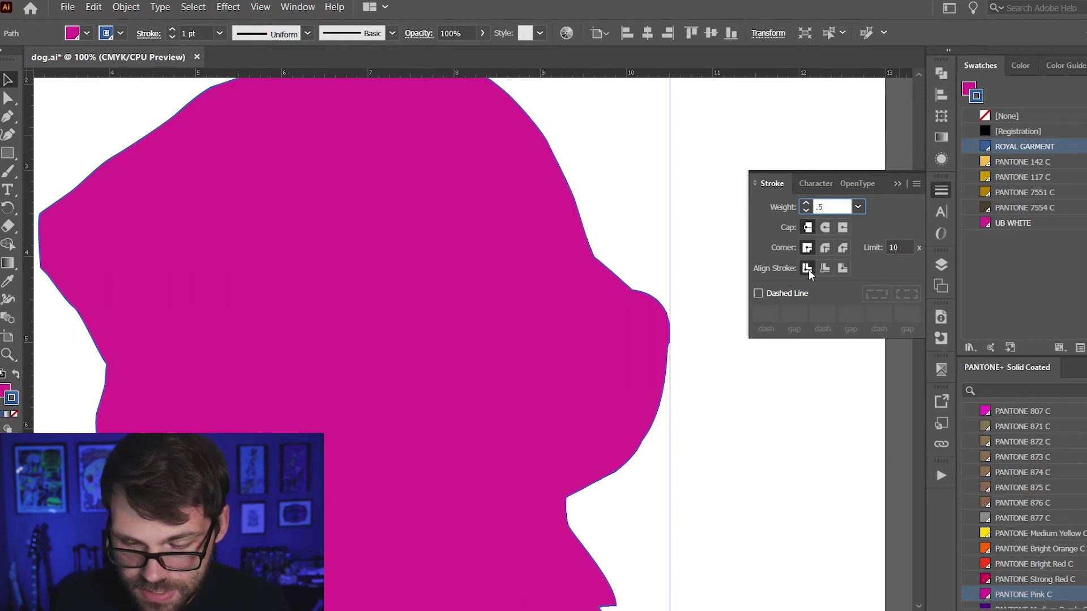
{"action": "key", "text": "Return"}
{"action": "left_click", "coordinate": [826, 205]}
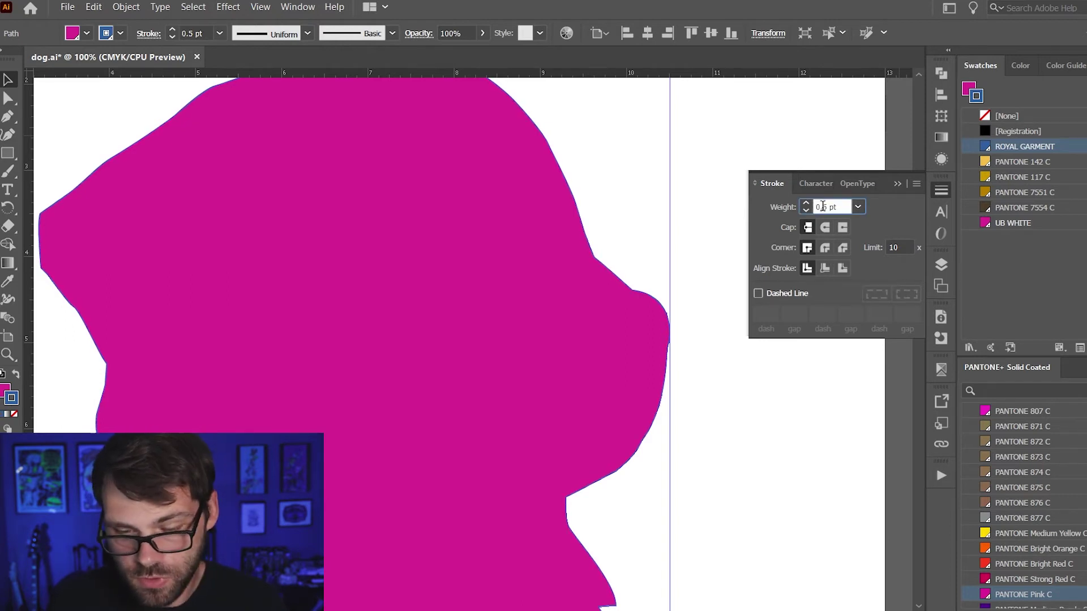
{"action": "type", "text": "2"}
{"action": "left_click", "coordinate": [824, 266]}
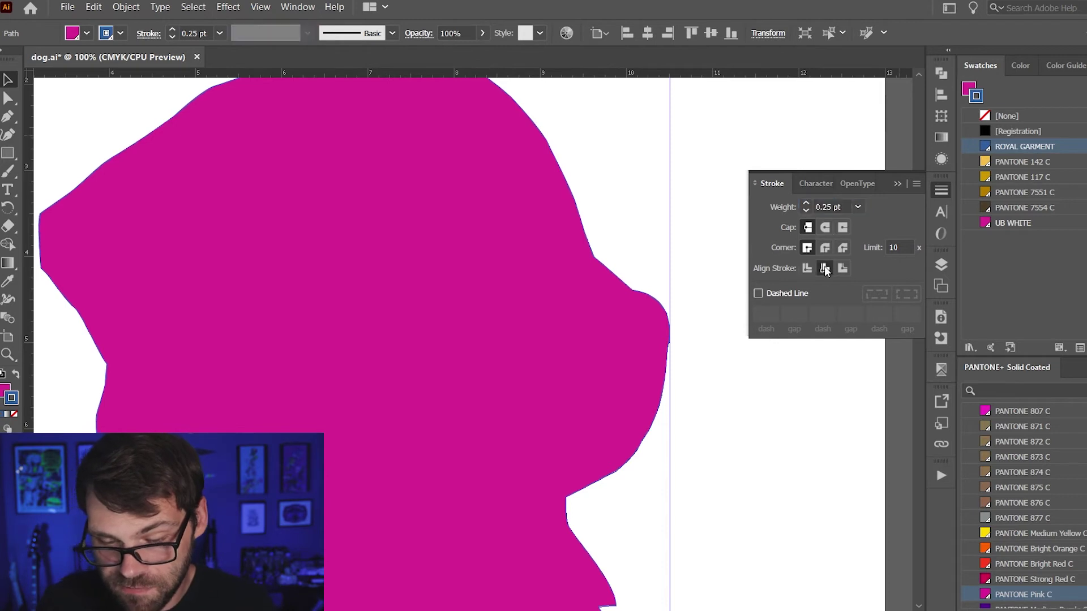
{"action": "left_click", "coordinate": [722, 236]}
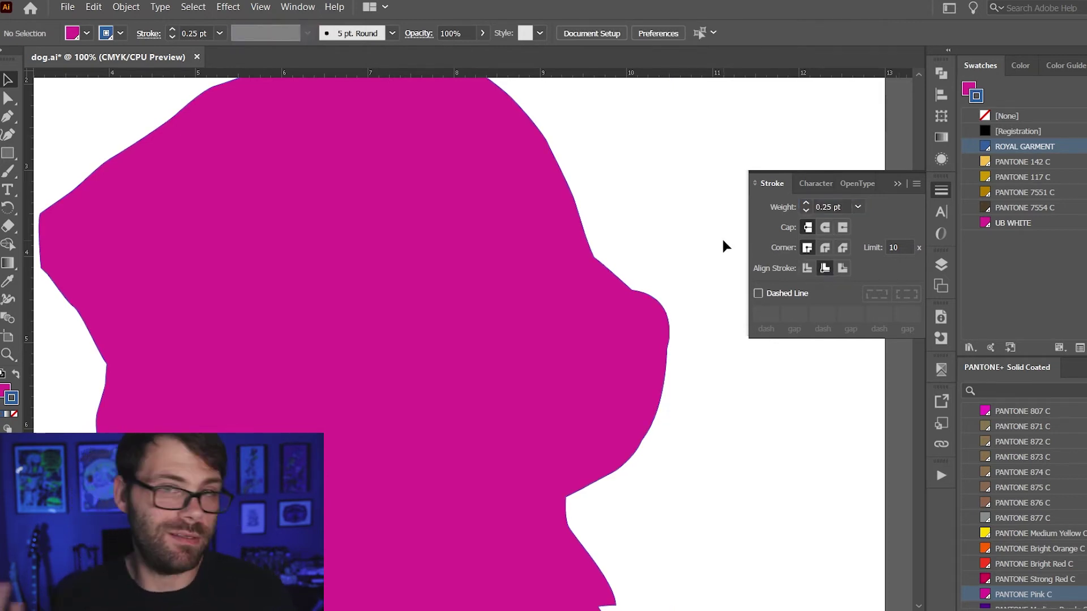
{"action": "scroll", "coordinate": [589, 198], "scroll_direction": "up", "scroll_amount": 7}
{"action": "left_click_drag", "start_coordinate": [493, 347], "coordinate": [496, 346]}
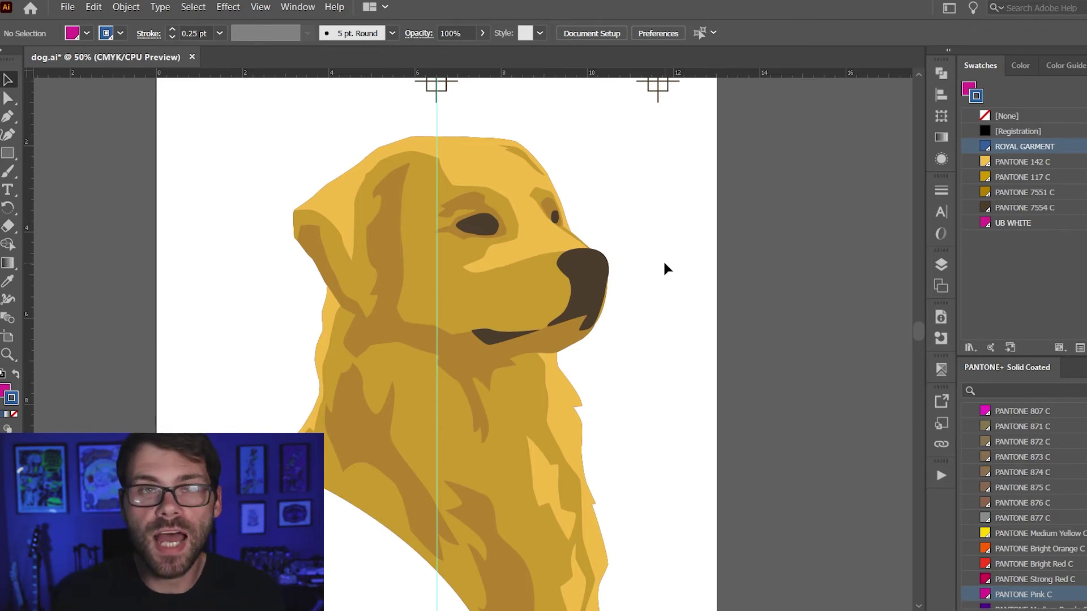
- Turn on Overprint Fill for the light, mid-tone and other fur groups, leaving the nose/eye group off
{"action": "key", "text": "ctrl+a"}
{"action": "key", "text": "ctrl+shift+a"}
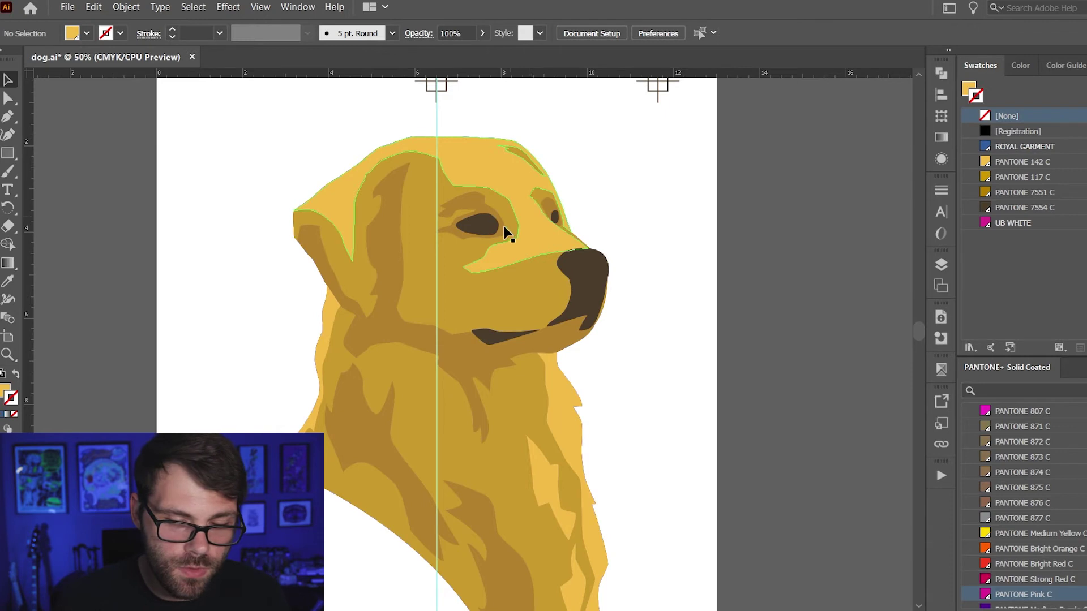
{"action": "left_click", "coordinate": [536, 240]}
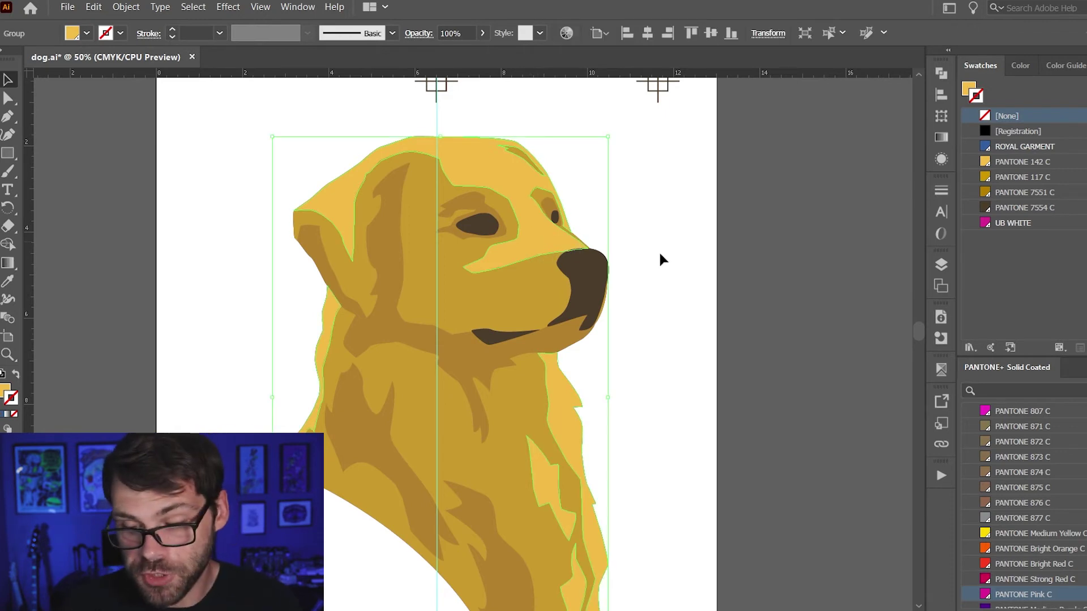
{"action": "left_click", "coordinate": [940, 337]}
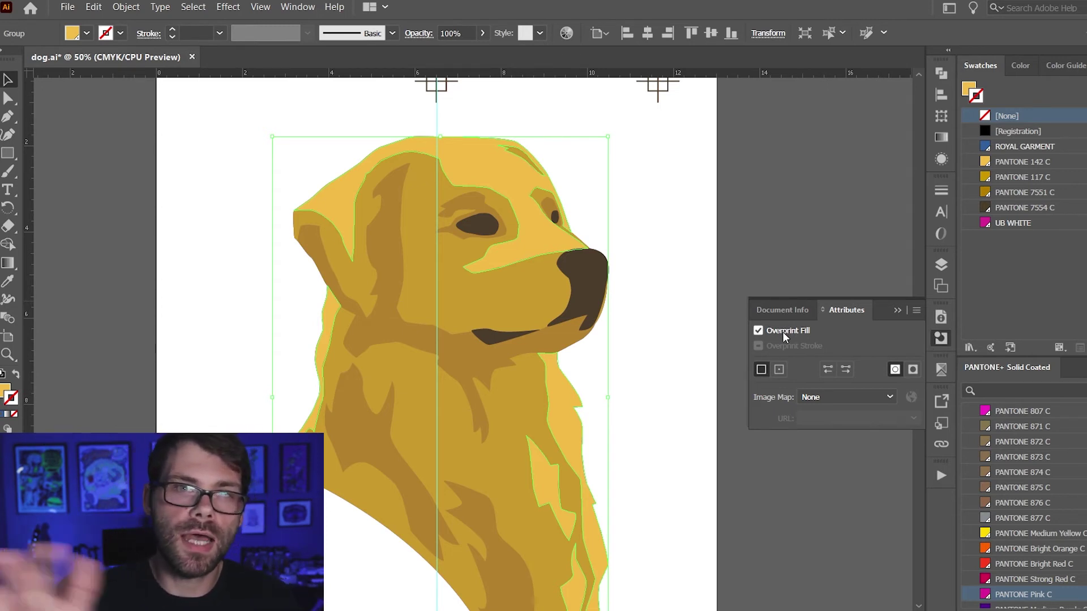
{"action": "left_click", "coordinate": [509, 300]}
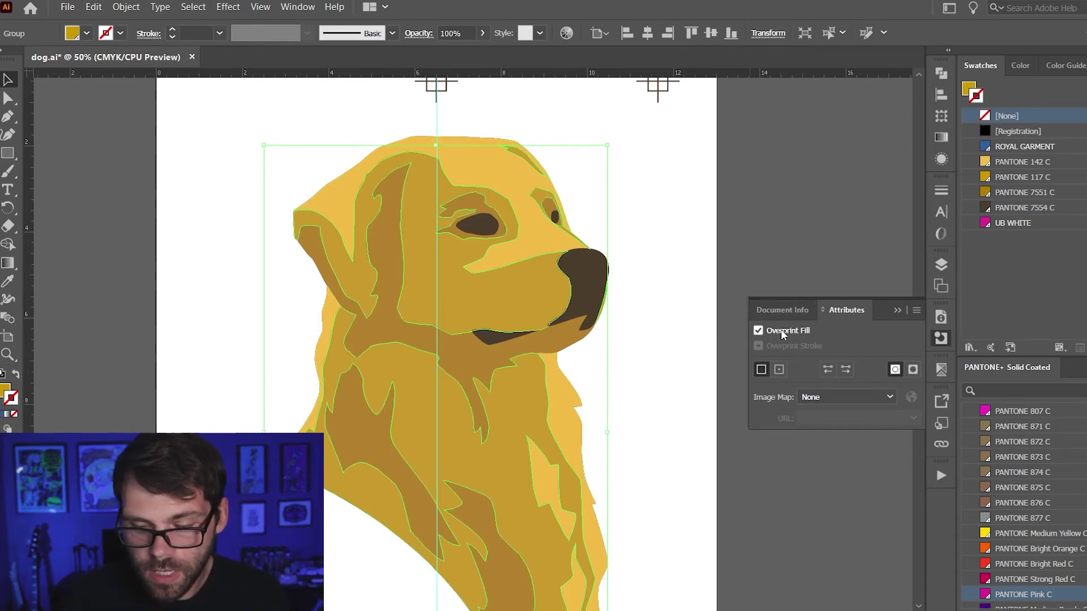
{"action": "left_click", "coordinate": [386, 270]}
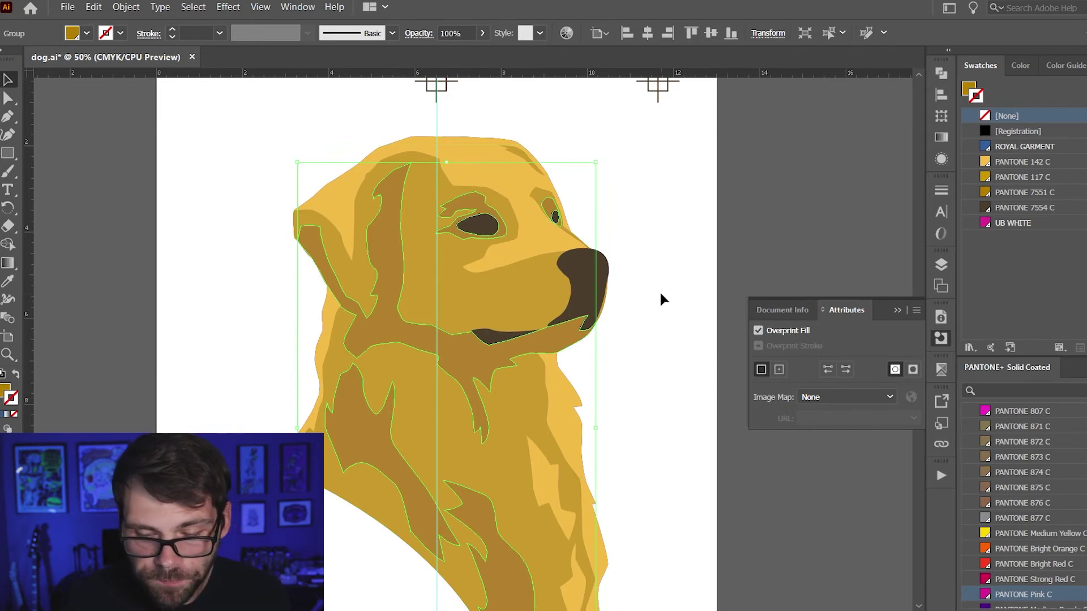
{"action": "left_click", "coordinate": [601, 283]}
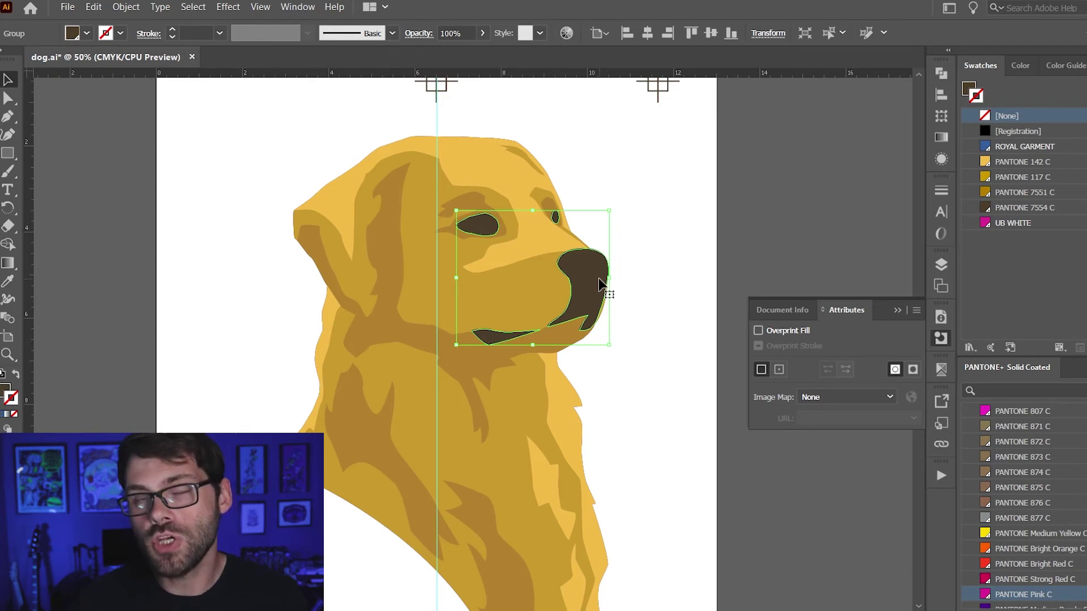
{"action": "left_click", "coordinate": [677, 269]}
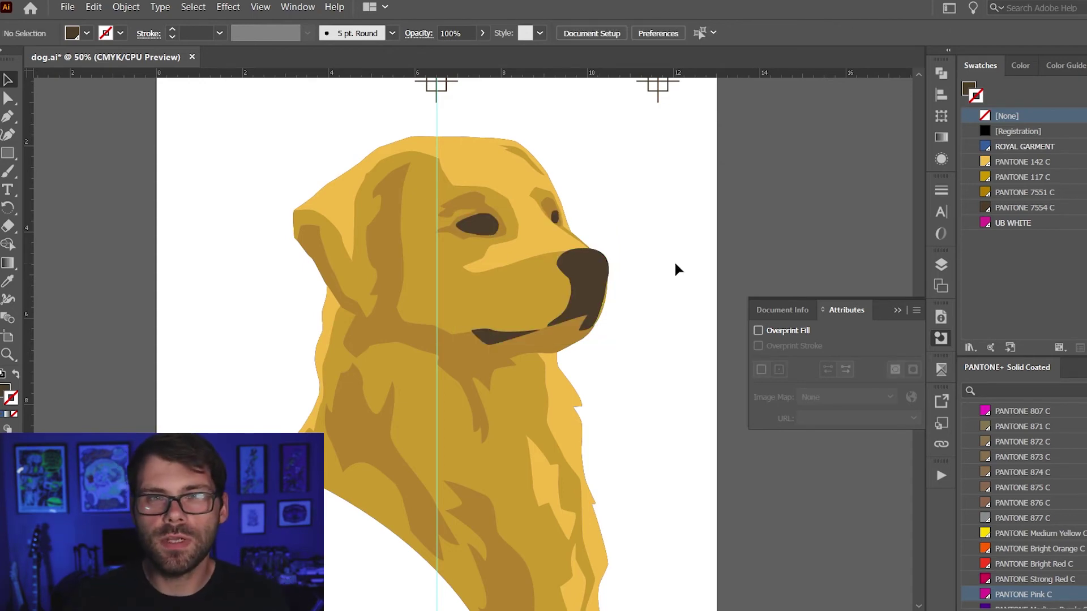
{"action": "left_click_drag", "start_coordinate": [592, 298], "coordinate": [611, 298]}
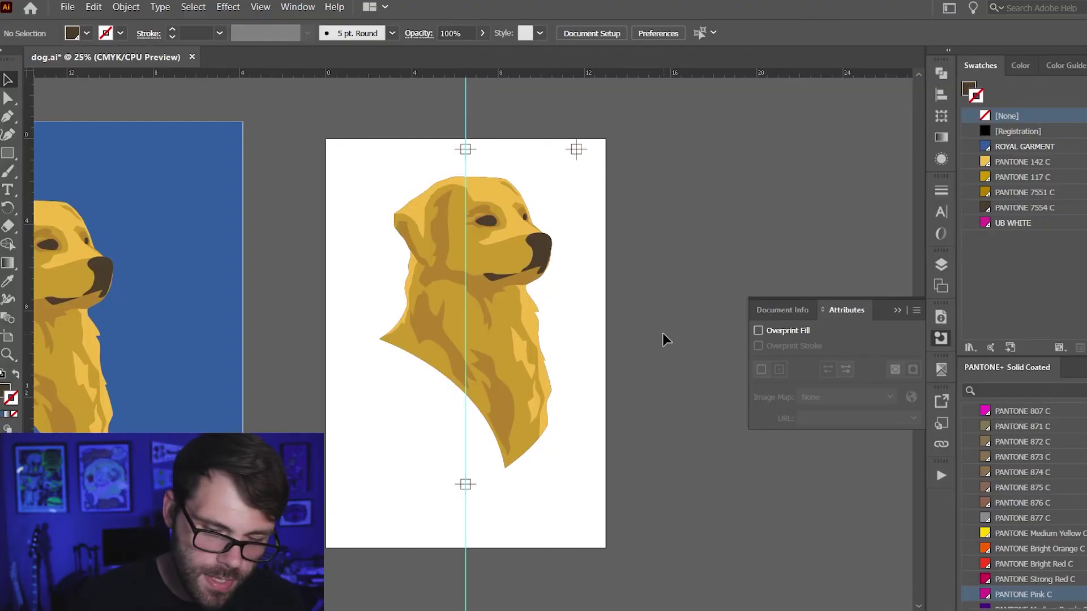
- Open Print with CutePDF Writer as the printer and the Default PPD
{"action": "key", "text": "ctrl+p"}
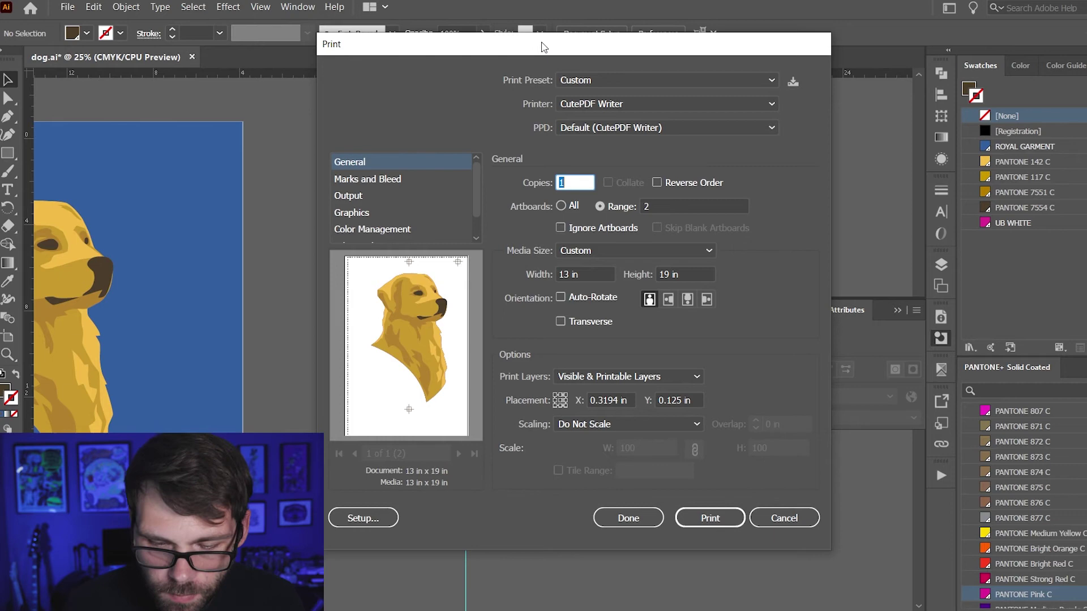
{"action": "left_click_drag", "start_coordinate": [542, 47], "coordinate": [597, 64]}
{"action": "left_click", "coordinate": [690, 120]}
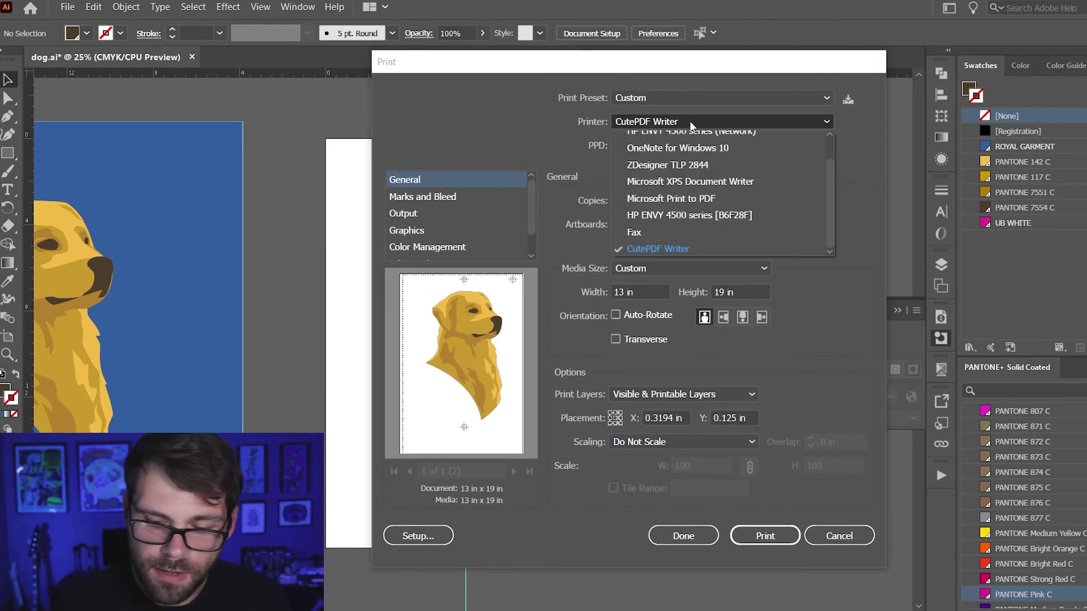
{"action": "left_click", "coordinate": [733, 121]}
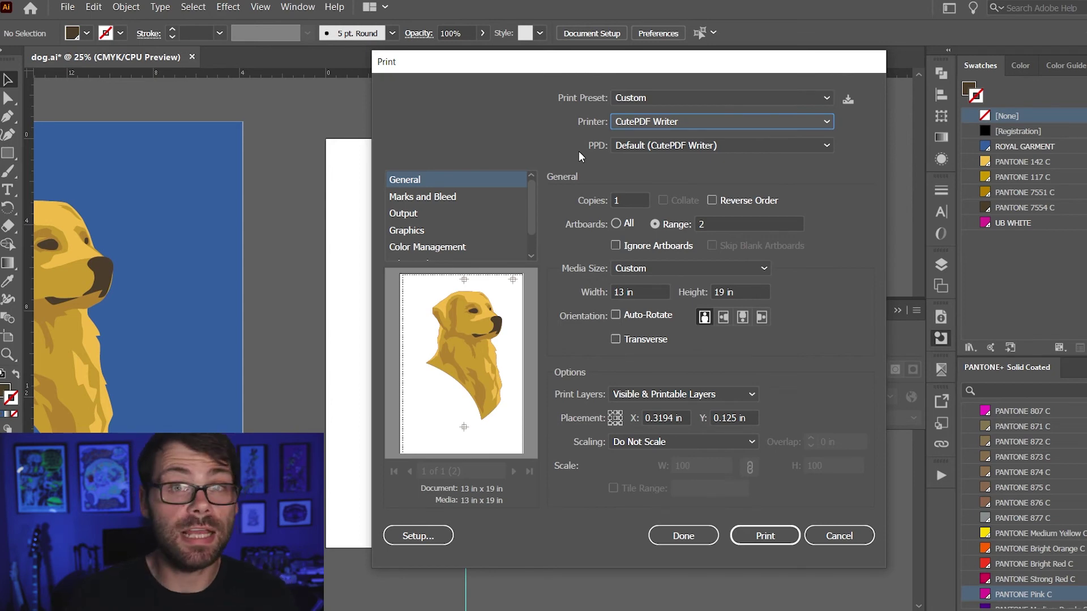
{"action": "left_click", "coordinate": [708, 124]}
{"action": "left_click", "coordinate": [681, 247]}
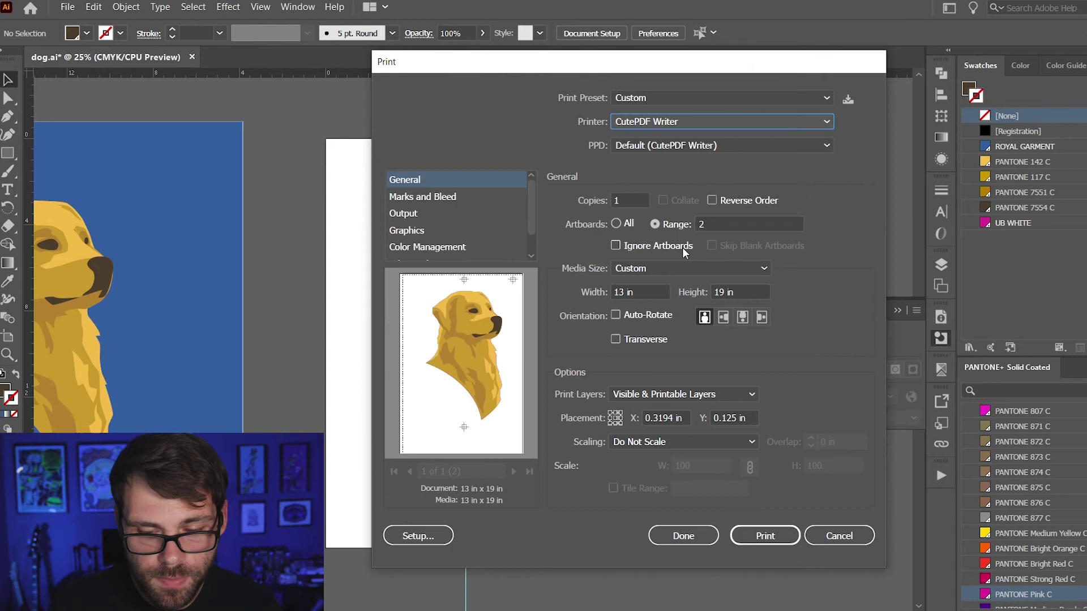
{"action": "left_click", "coordinate": [735, 148]}
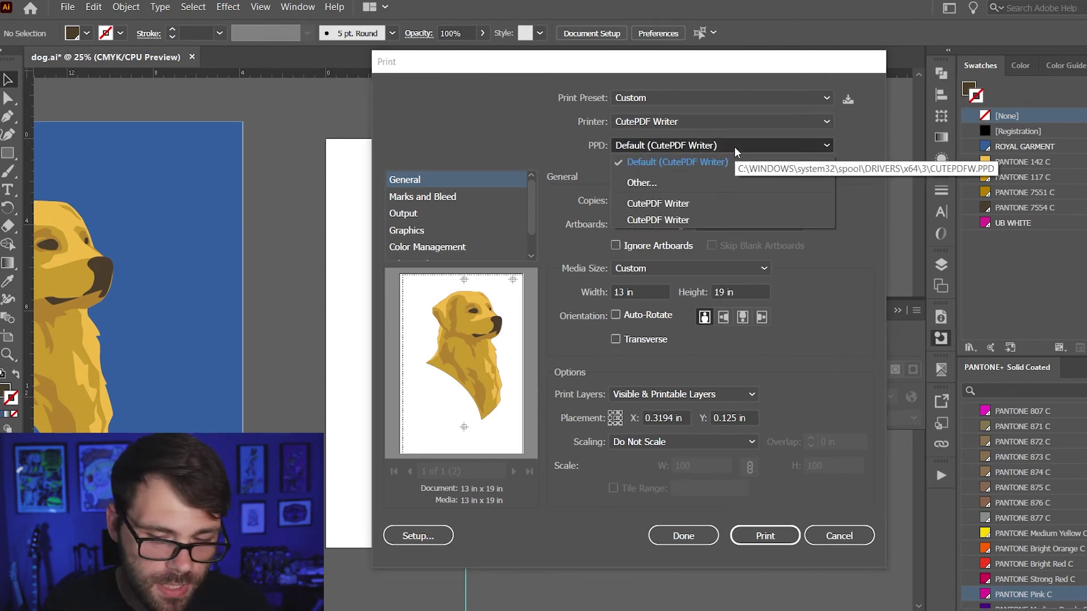
{"action": "left_click", "coordinate": [722, 164]}
- Set Output to Separations (Host-Based), disable the ROYAL GARMENT plate, and print
{"action": "left_click", "coordinate": [425, 212]}
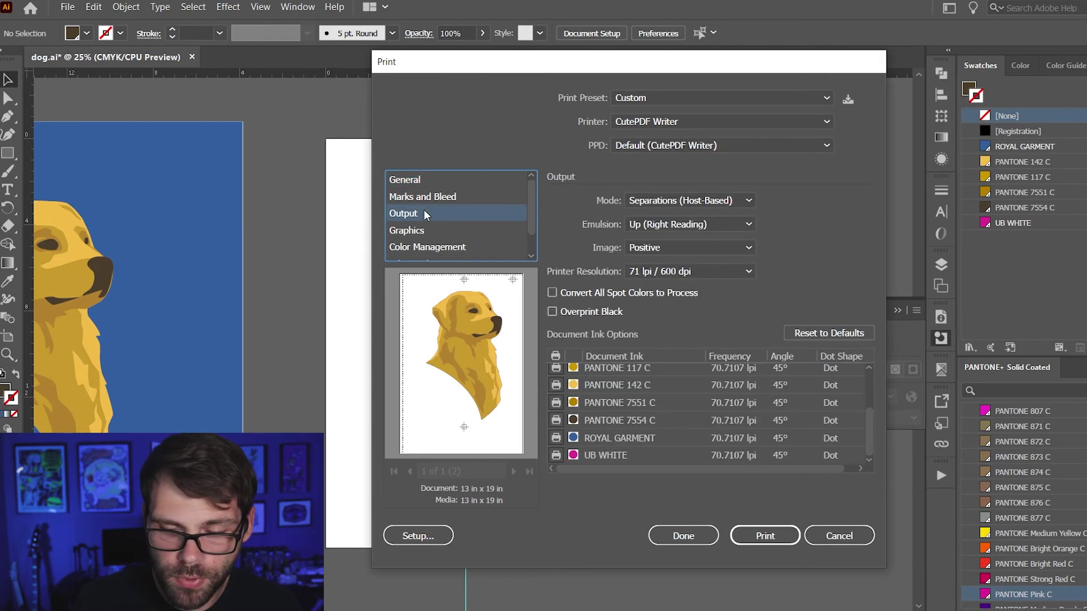
{"action": "left_click", "coordinate": [749, 201]}
{"action": "left_click", "coordinate": [717, 234]}
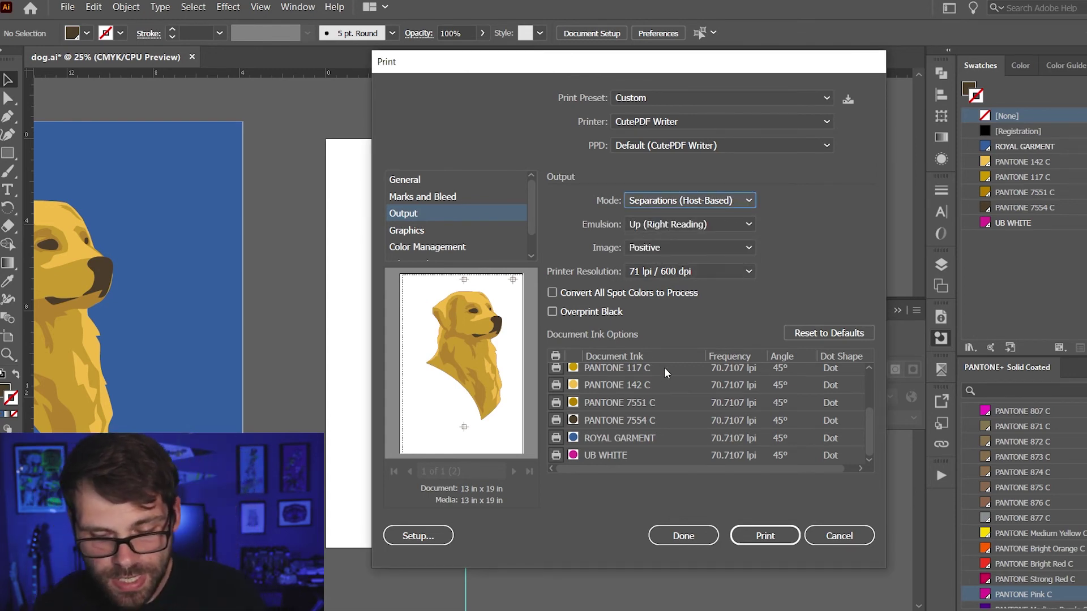
{"action": "scroll", "coordinate": [627, 389], "scroll_direction": "up", "scroll_amount": 2}
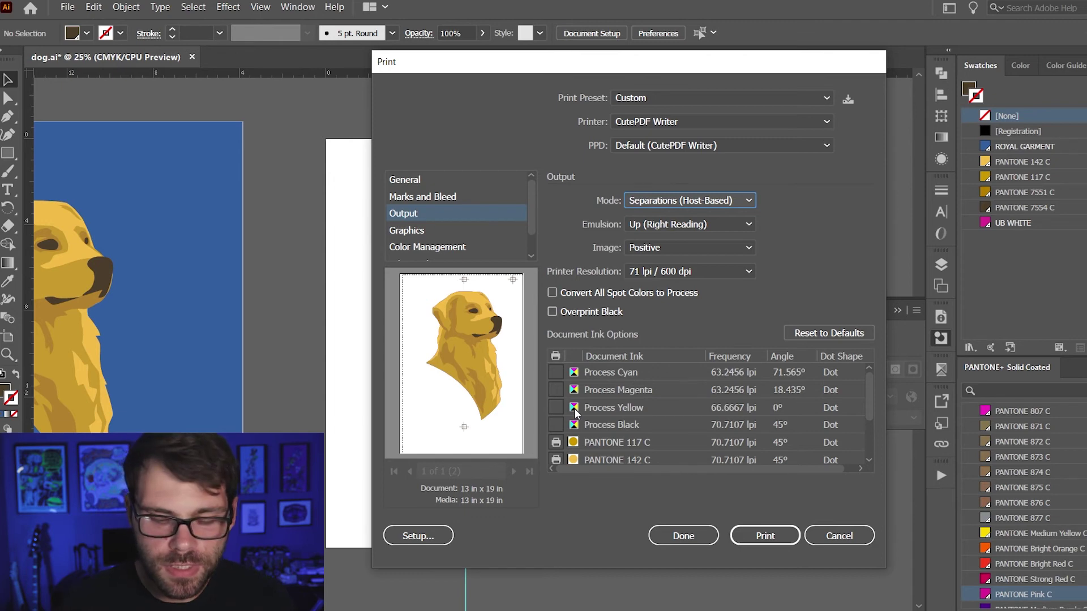
{"action": "scroll", "coordinate": [574, 408], "scroll_direction": "down", "scroll_amount": 3}
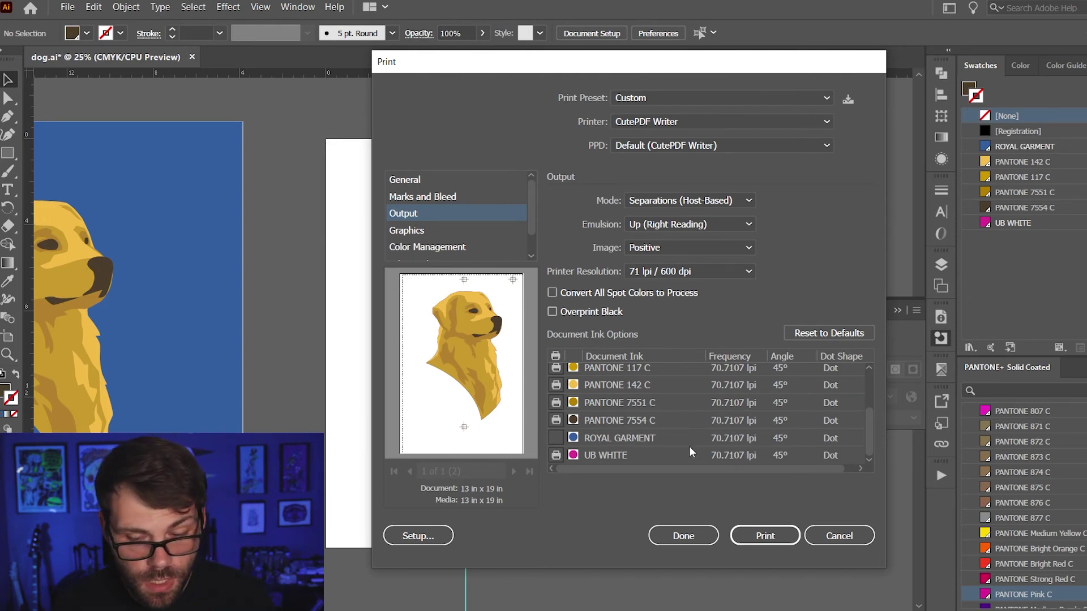
{"action": "left_click", "coordinate": [766, 534]}
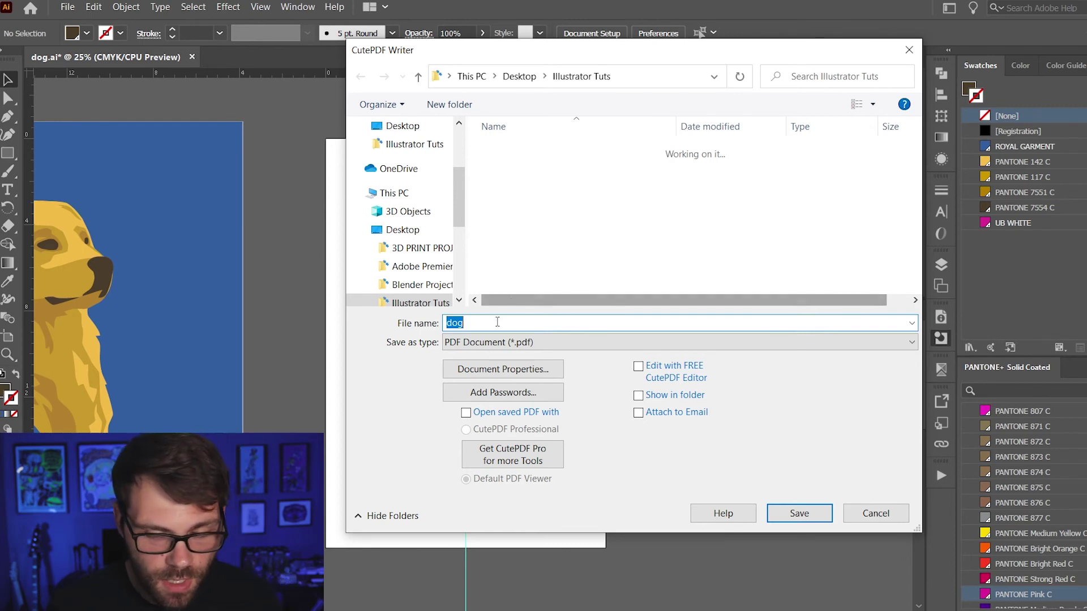
- Save the PDF as dog, then open dog.pdf from File Explorer with Adobe Photoshop
{"action": "left_click", "coordinate": [806, 514]}
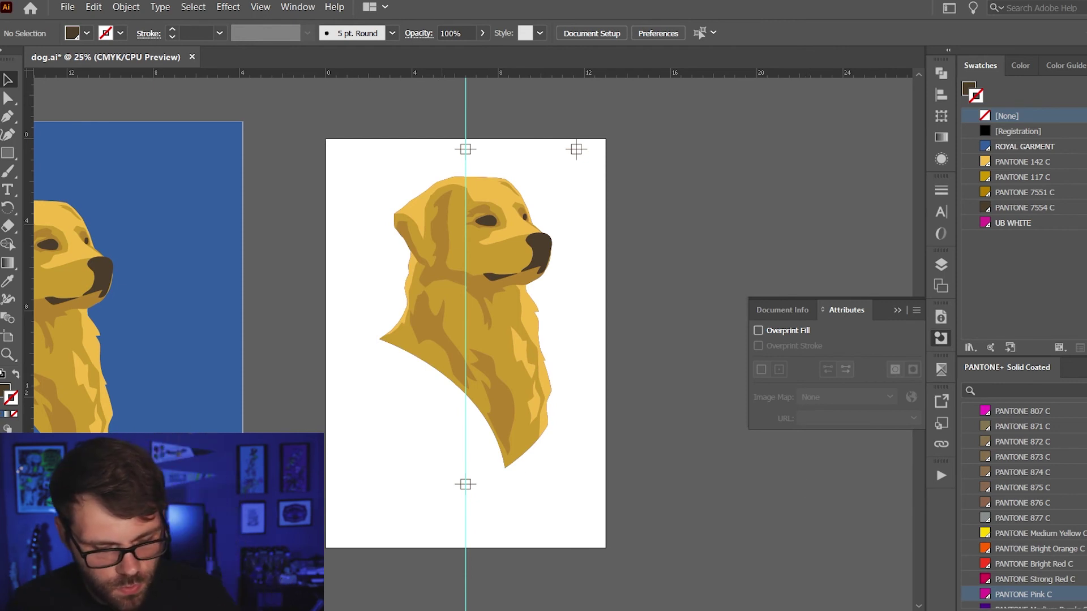
{"action": "key", "text": "alt+Tab"}
{"action": "left_click", "coordinate": [158, 185]}
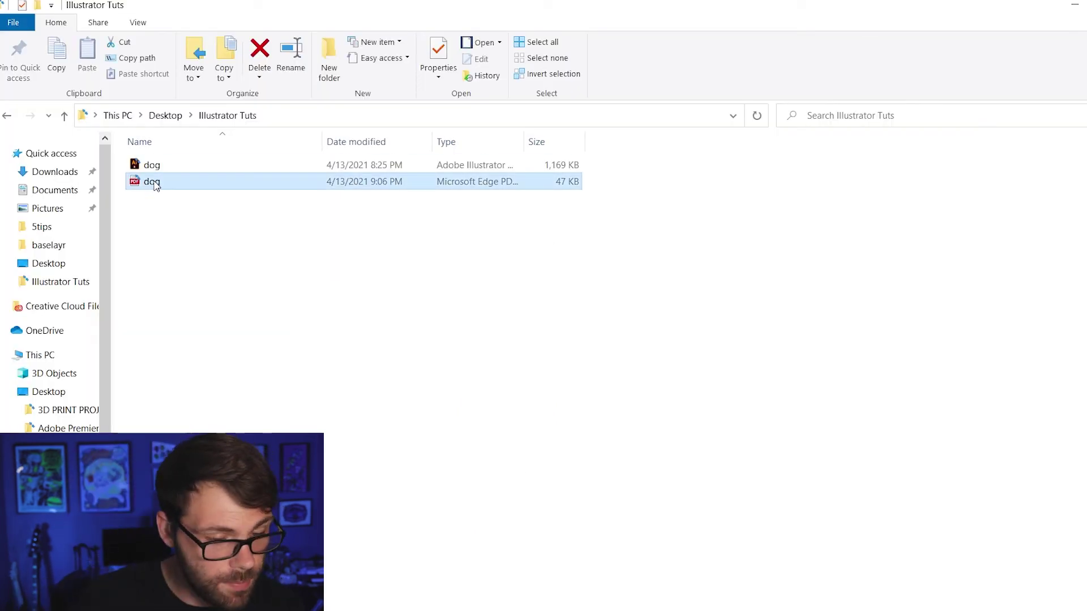
{"action": "right_click", "coordinate": [155, 182]}
{"action": "mouse_move", "coordinate": [310, 334]}
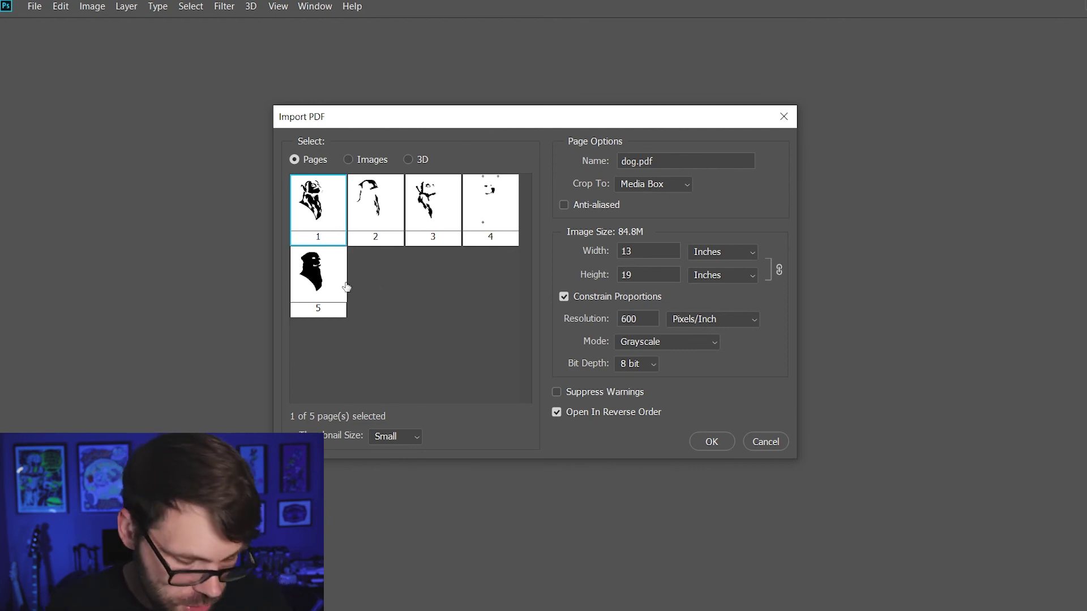
- Import all five dog.pdf pages cropped to Media Box as 600 ppi grayscale images
{"action": "left_click", "coordinate": [323, 292], "text": "shift"}
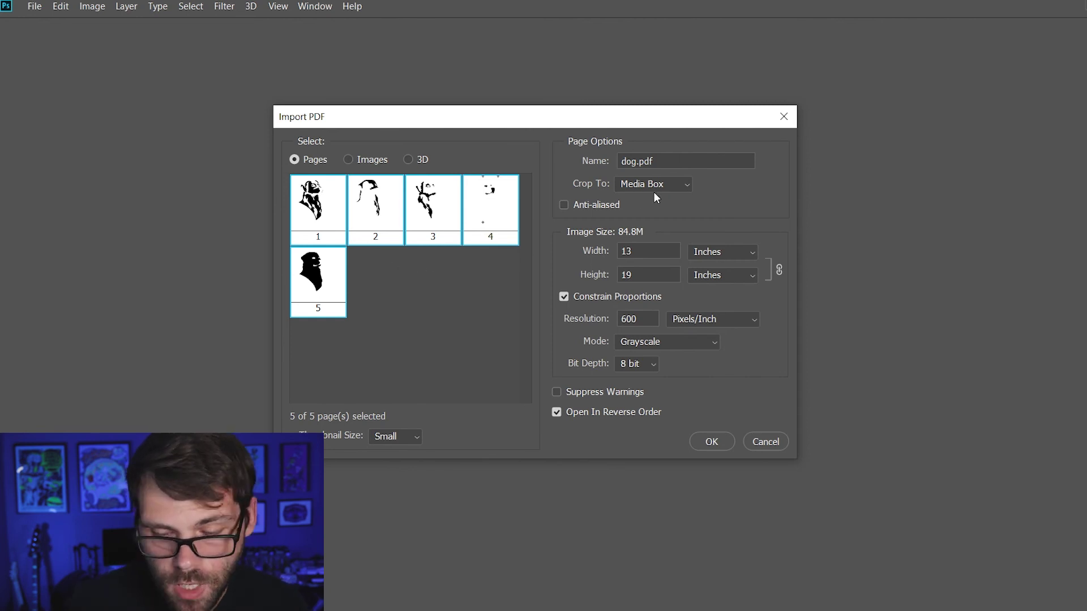
{"action": "left_click", "coordinate": [668, 181]}
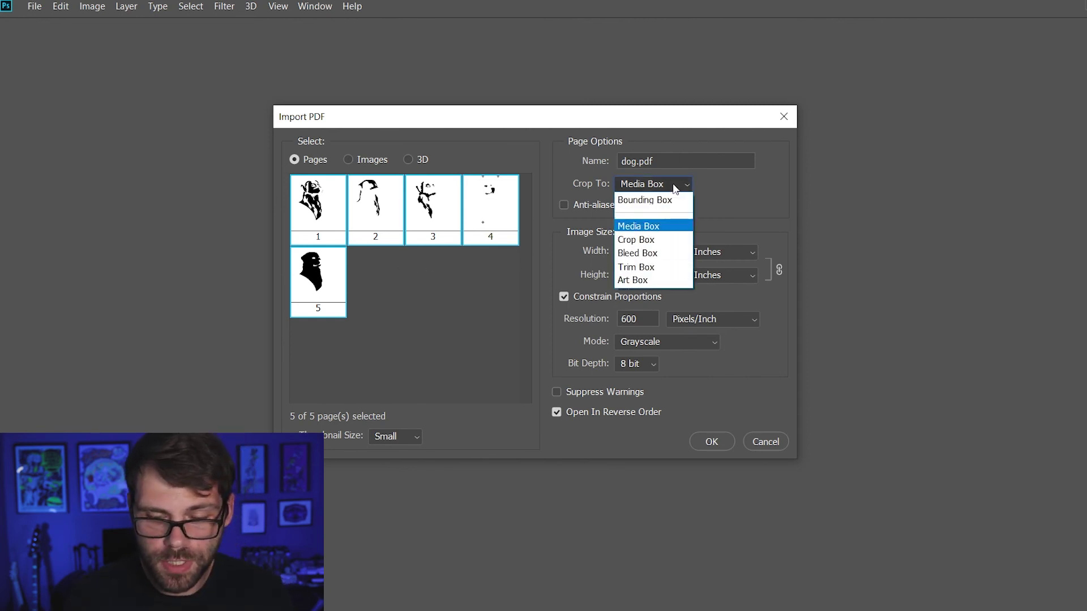
{"action": "left_click", "coordinate": [653, 224]}
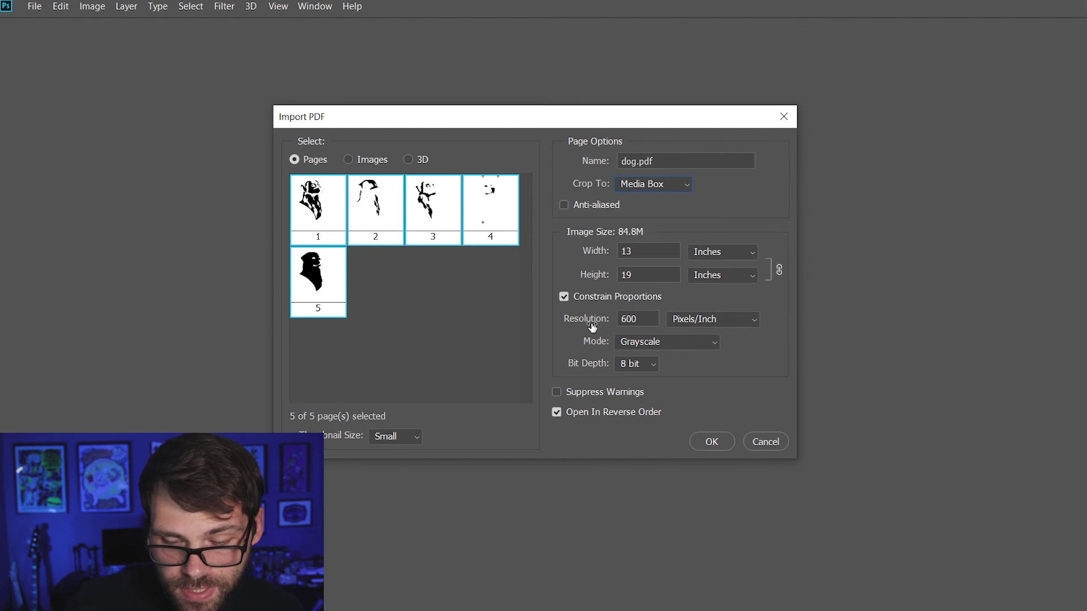
{"action": "left_click", "coordinate": [712, 446]}
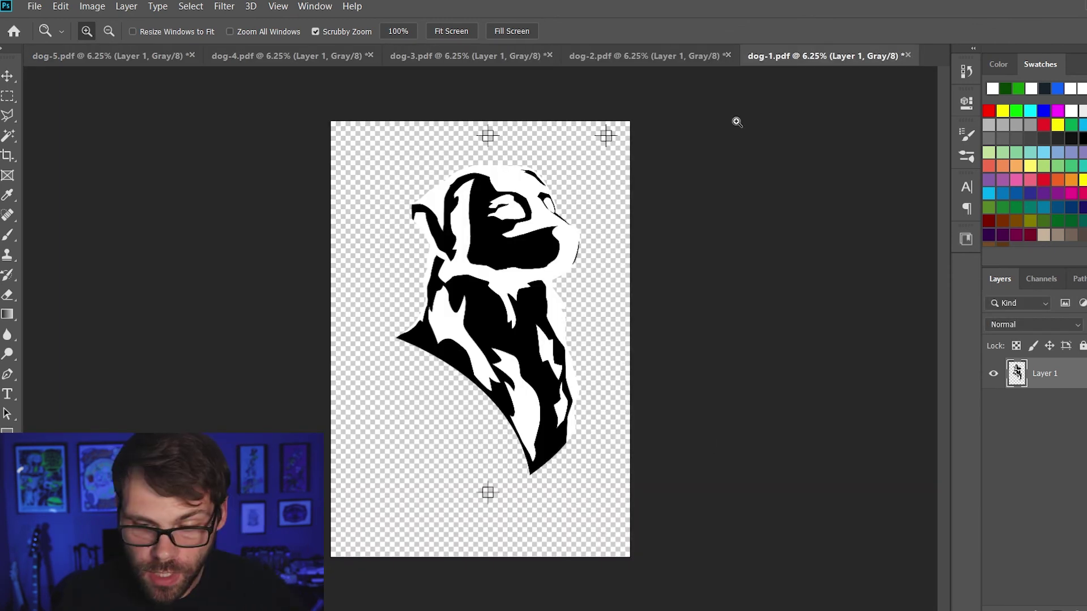
- Step through the dog-2 to dog-5 films, then zoom into dog-5's eye and nose
{"action": "left_click", "coordinate": [657, 56]}
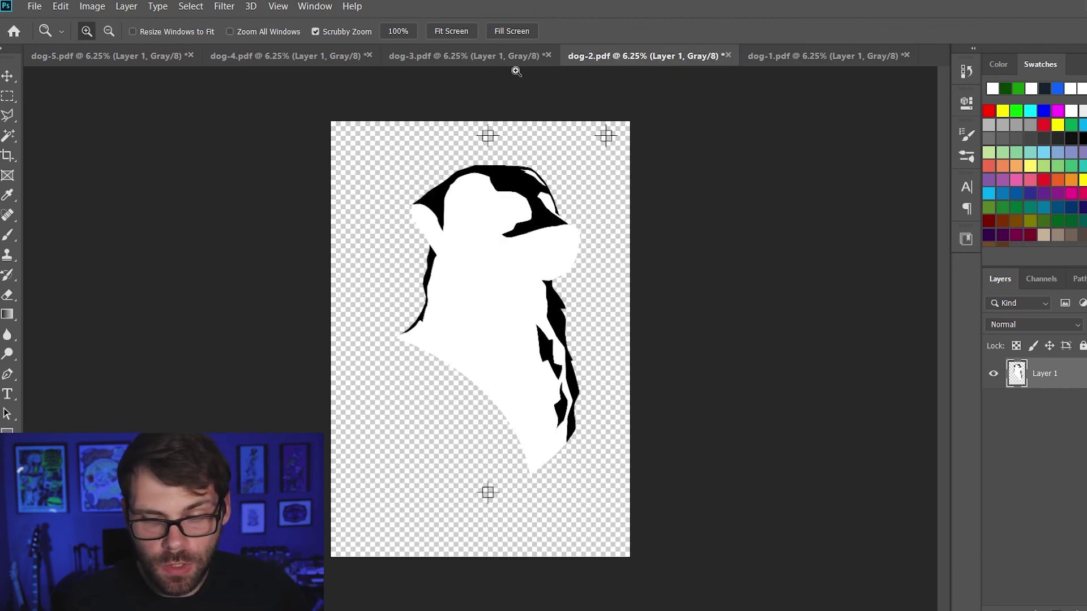
{"action": "left_click", "coordinate": [501, 59]}
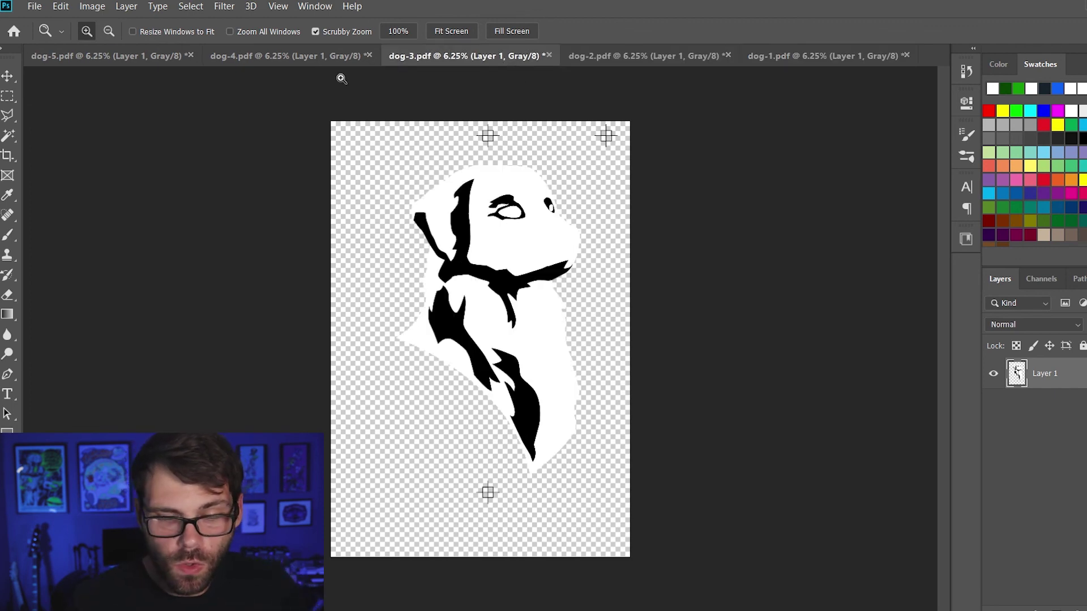
{"action": "left_click", "coordinate": [286, 57]}
{"action": "left_click", "coordinate": [133, 63]}
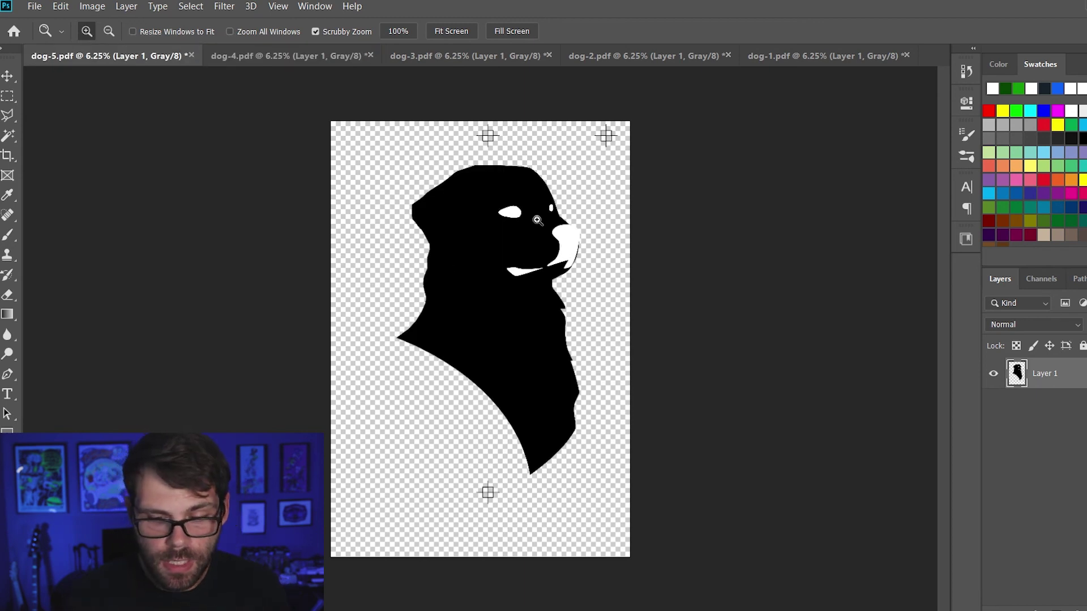
{"action": "left_click_drag", "start_coordinate": [537, 220], "coordinate": [497, 215]}
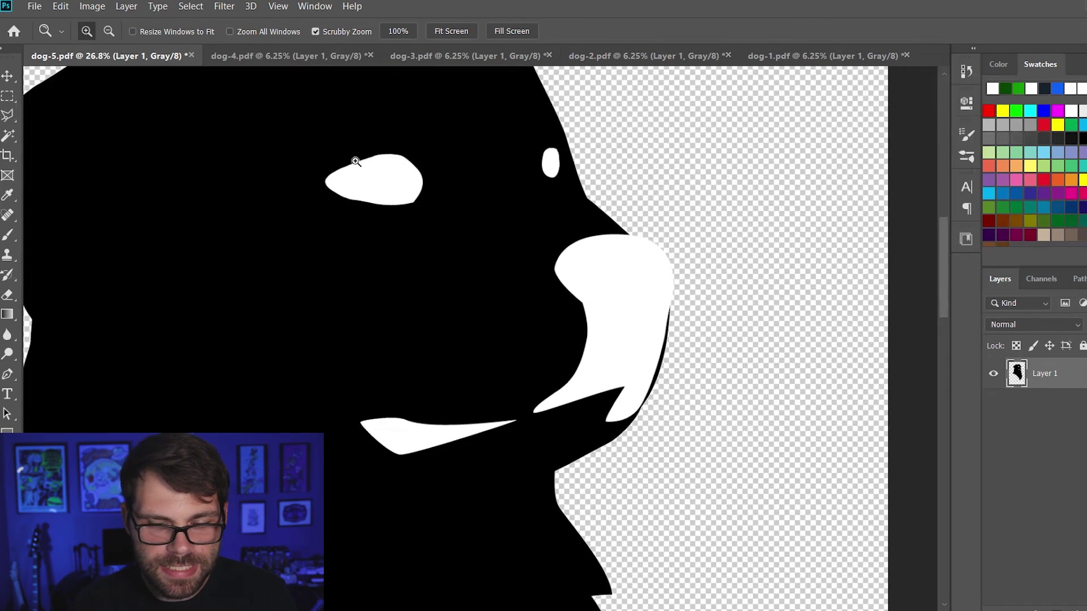